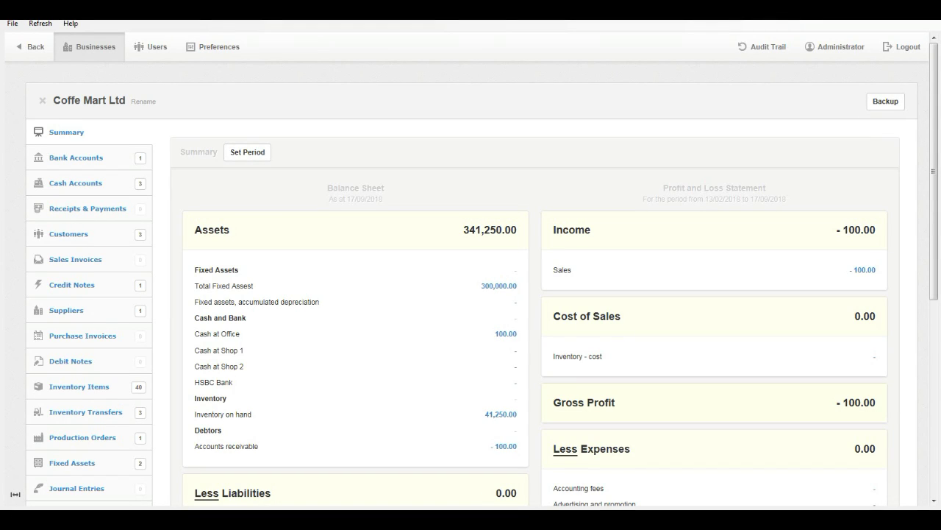
Choose which modules appear in Manager and save the module selection.
scroll(471, 294, "down", 1)
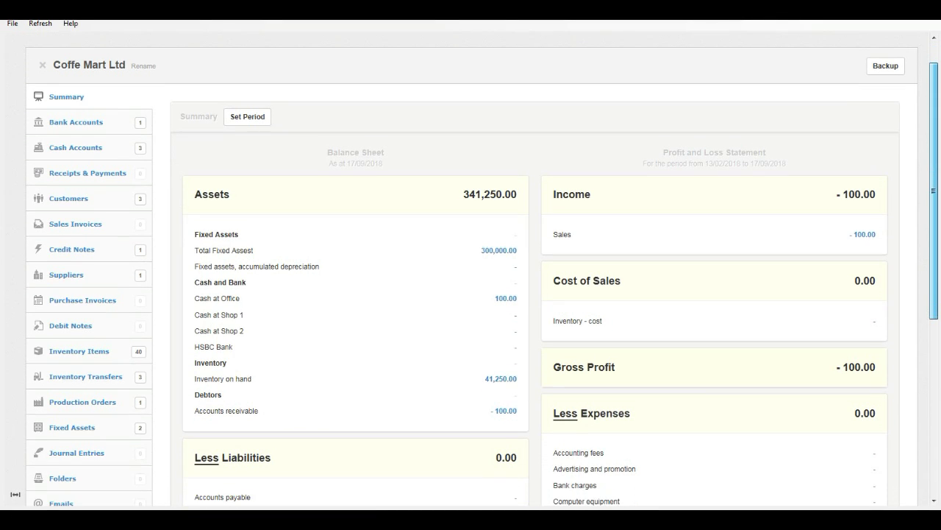
scroll(471, 294, "down", 1)
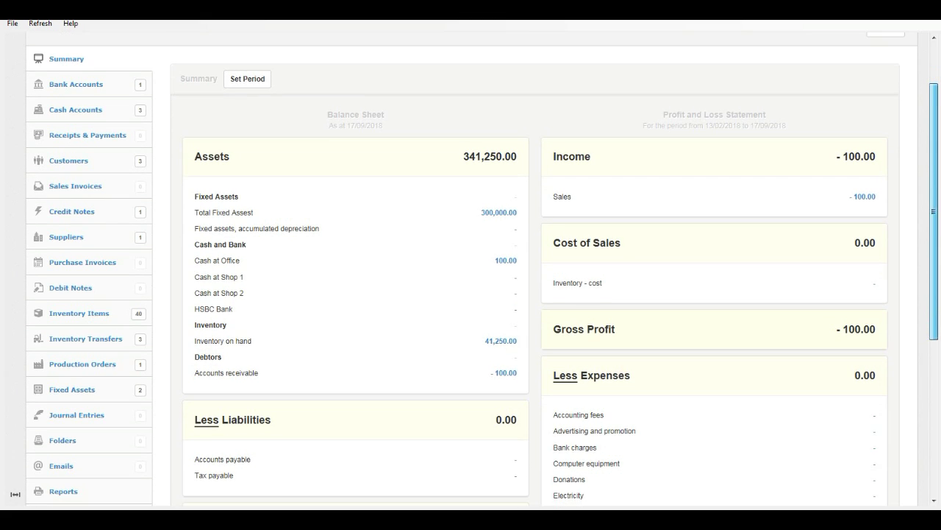
scroll(471, 295, "down", 1)
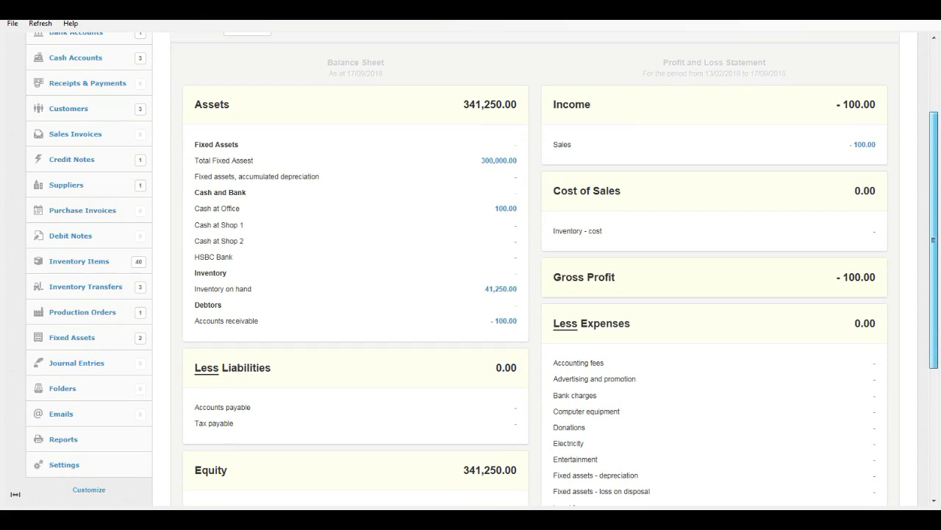
scroll(471, 294, "down", 1)
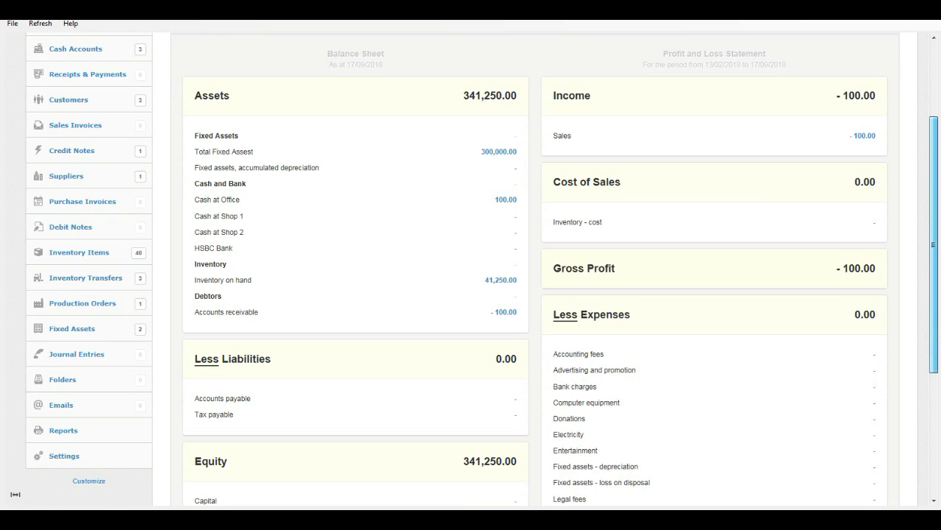
scroll(471, 294, "up", 3)
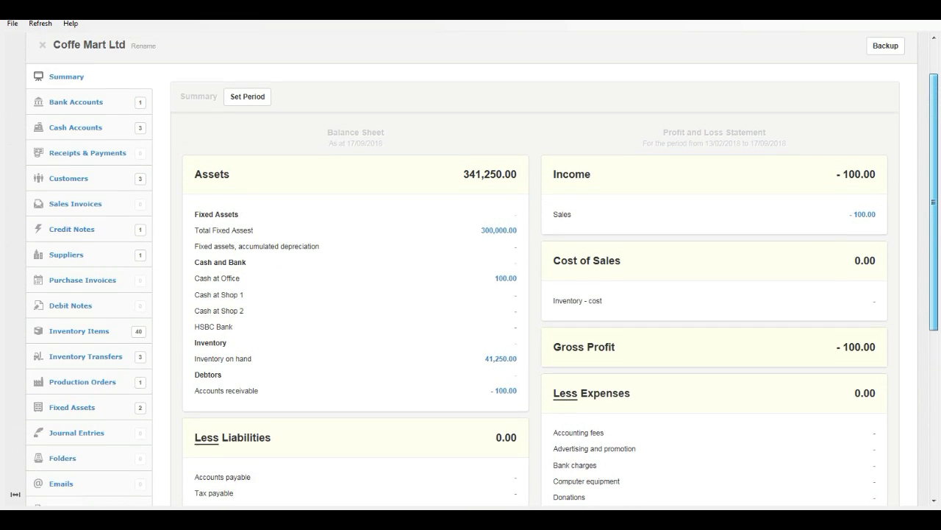
scroll(471, 294, "up", 2)
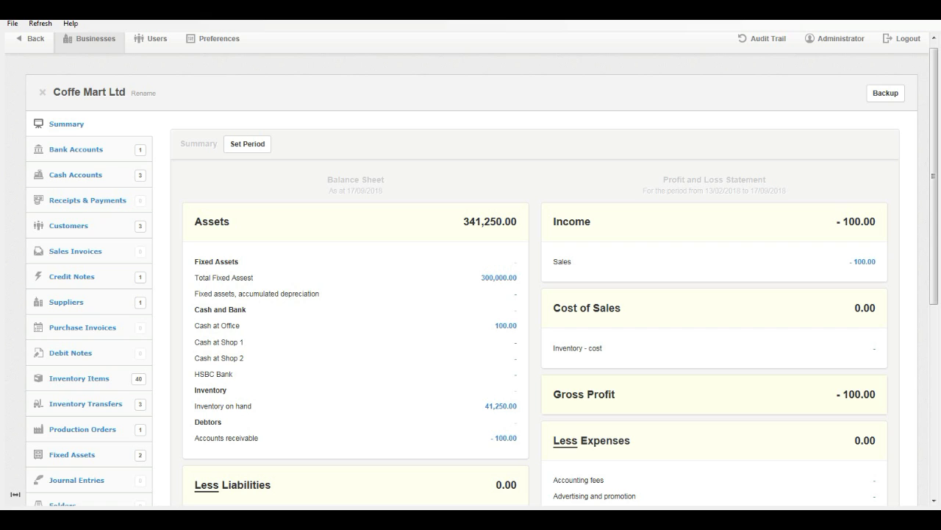
scroll(471, 269, "down", 3)
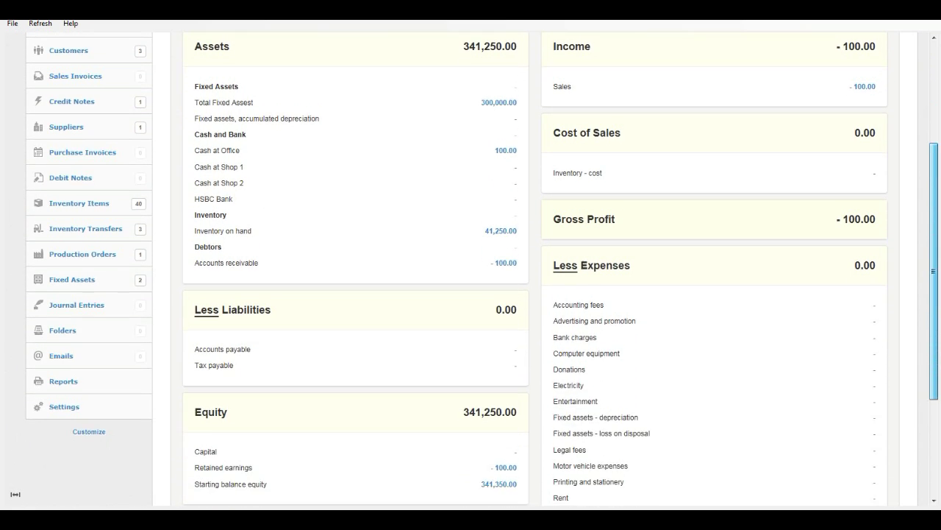
scroll(470, 269, "down", 2)
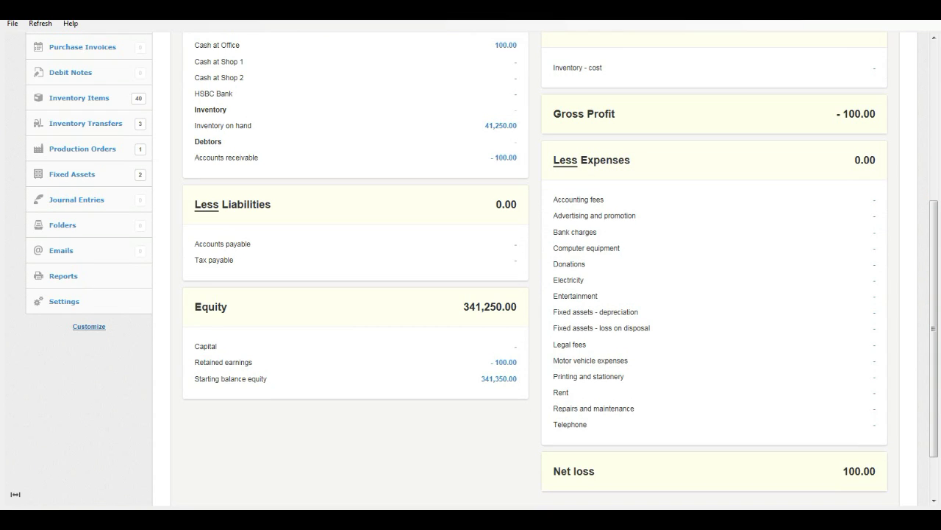
left_click(89, 326)
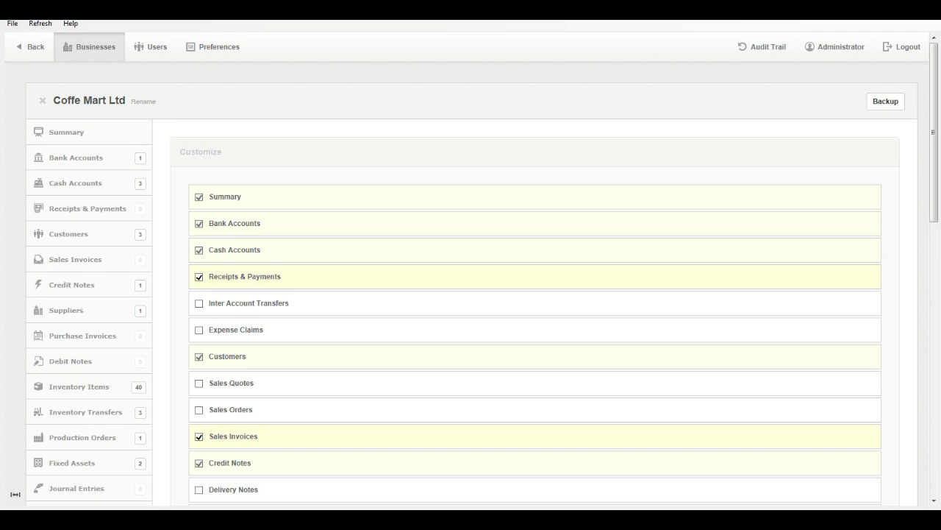
scroll(482, 267, "down", 8)
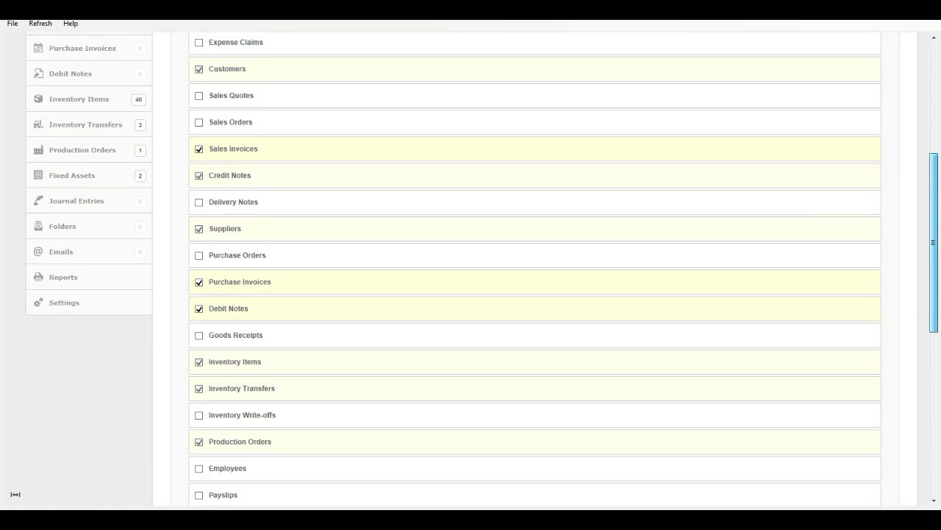
scroll(482, 266, "down", 2)
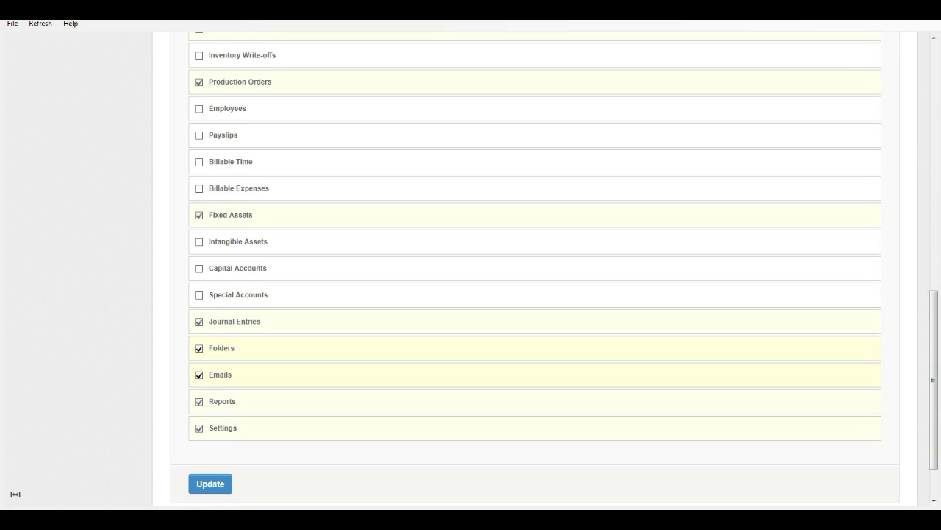
left_click(226, 483)
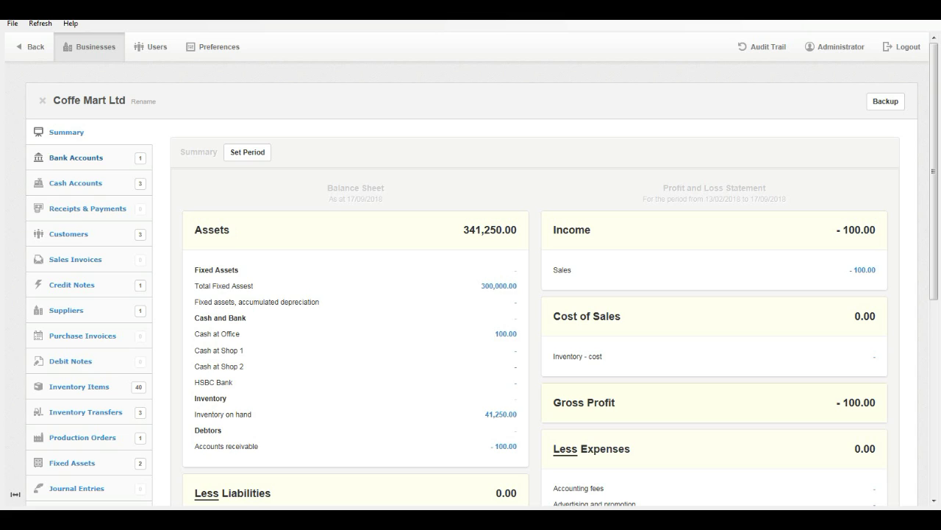
Browse Bank Accounts, Cash Accounts, Receipts & Payments, Customers, Sales Invoices and Inventory Items.
left_click(75, 158)
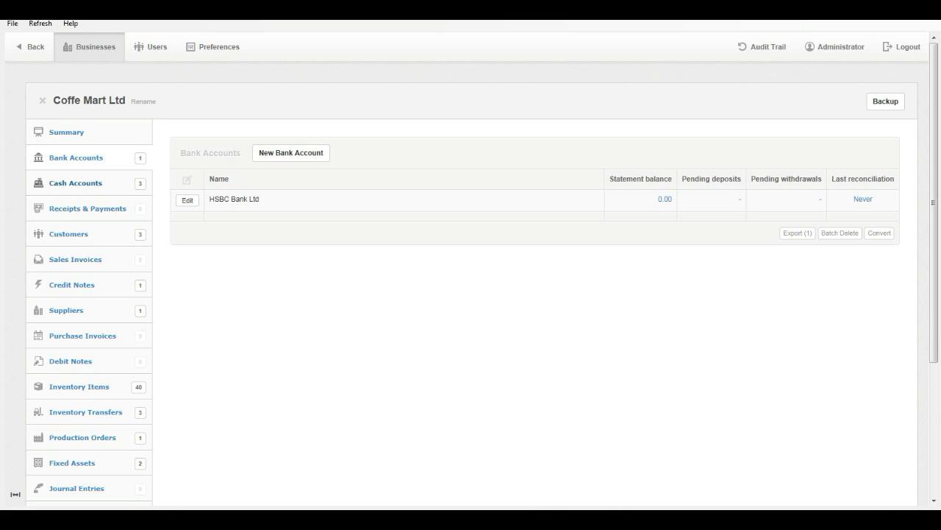
left_click(76, 183)
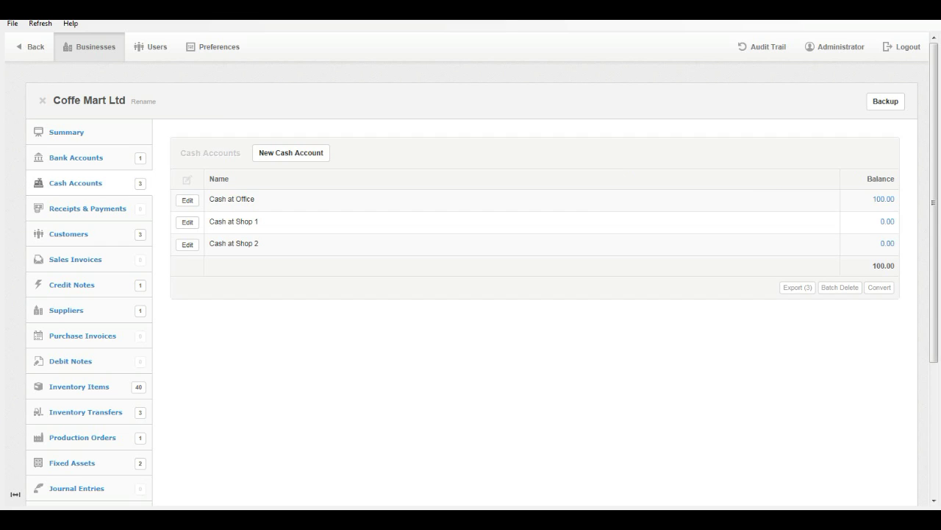
left_click(88, 208)
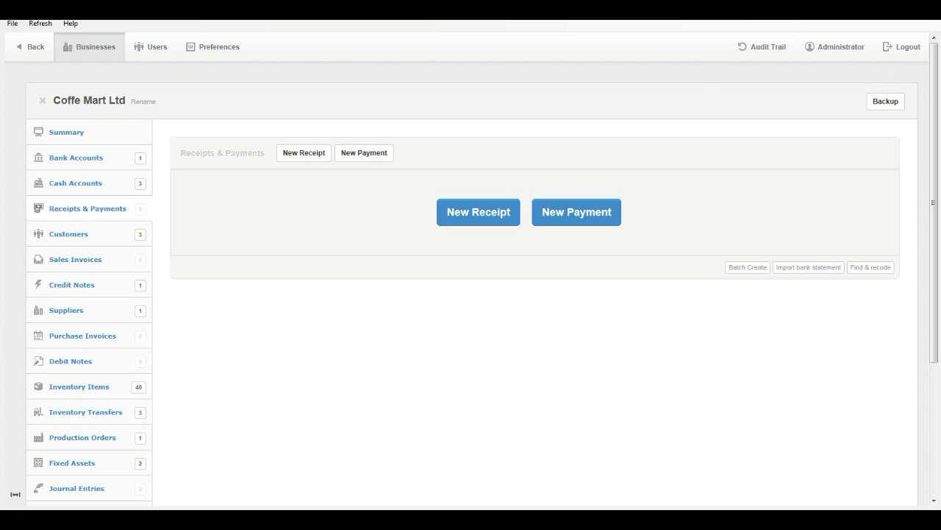
left_click(69, 234)
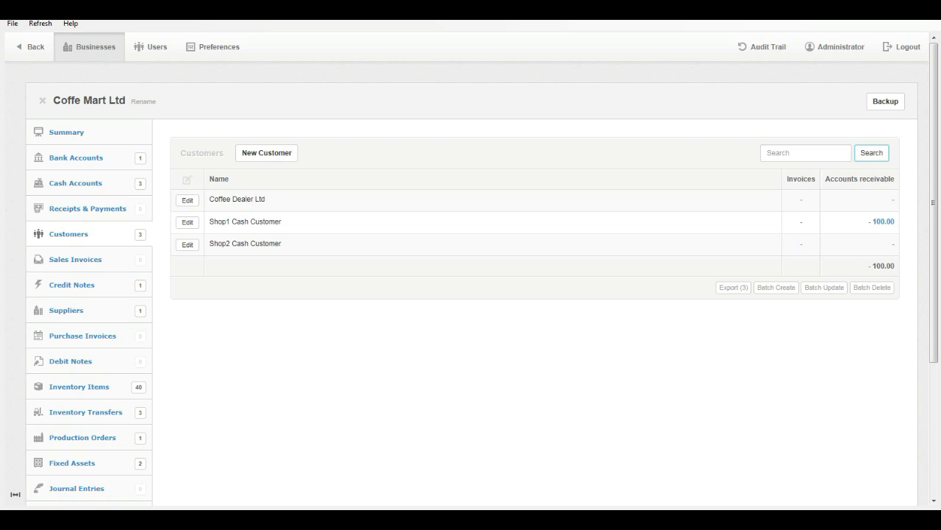
left_click(75, 259)
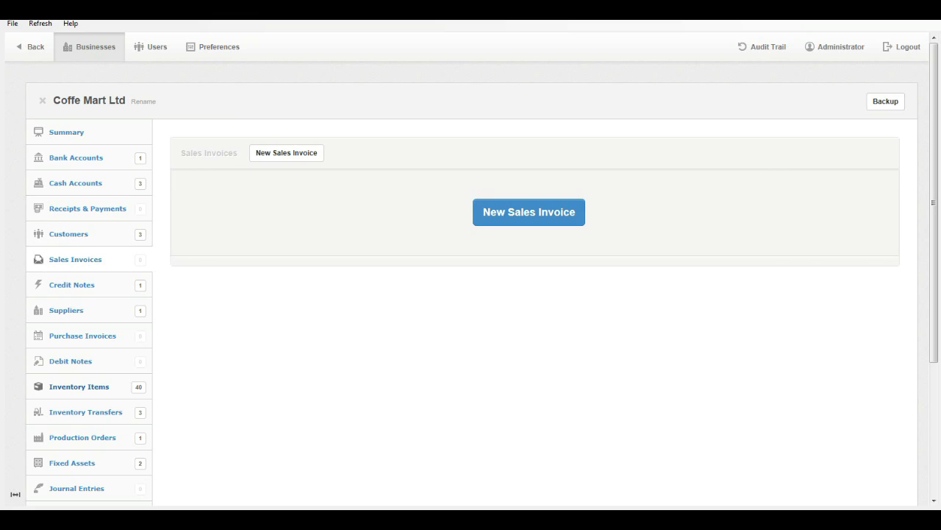
left_click(79, 386)
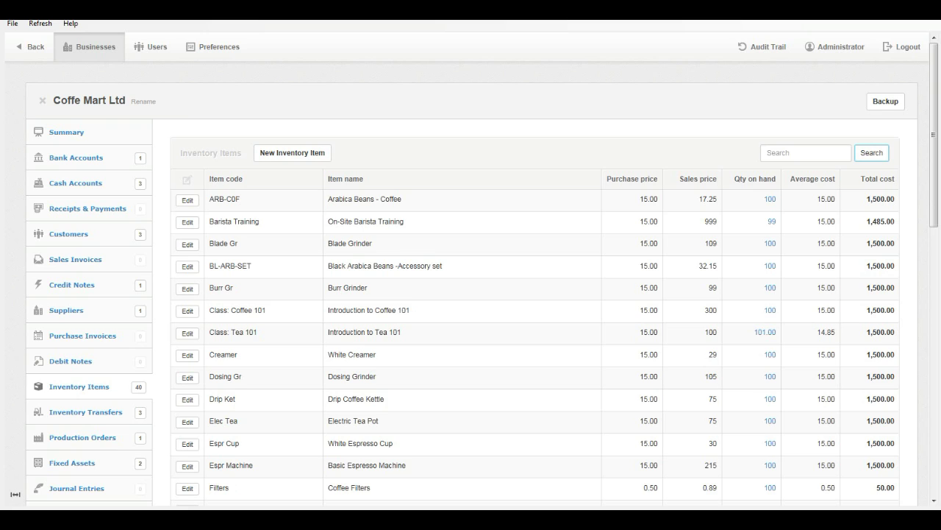
Review the Tax Codes in Settings, then show the Inventory locations list.
scroll(471, 294, "down", 3)
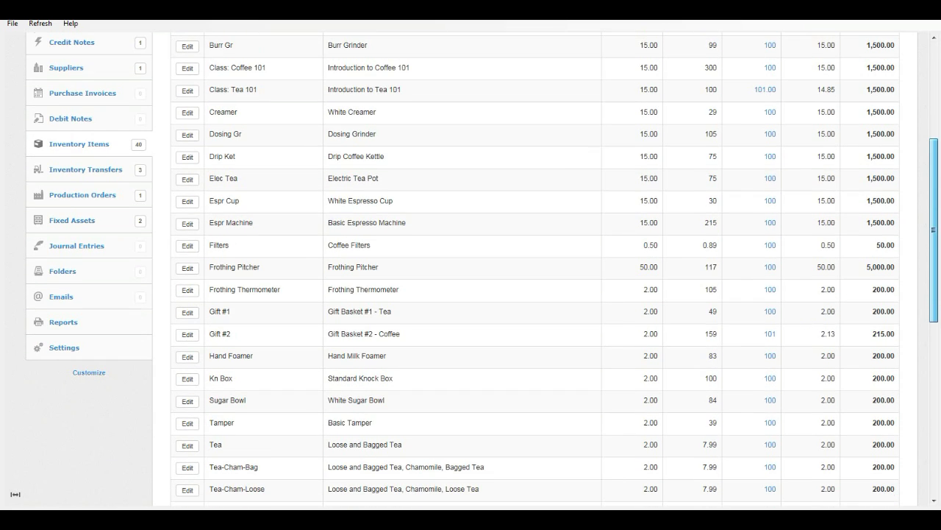
scroll(471, 269, "down", 2)
scroll(470, 269, "up", 2)
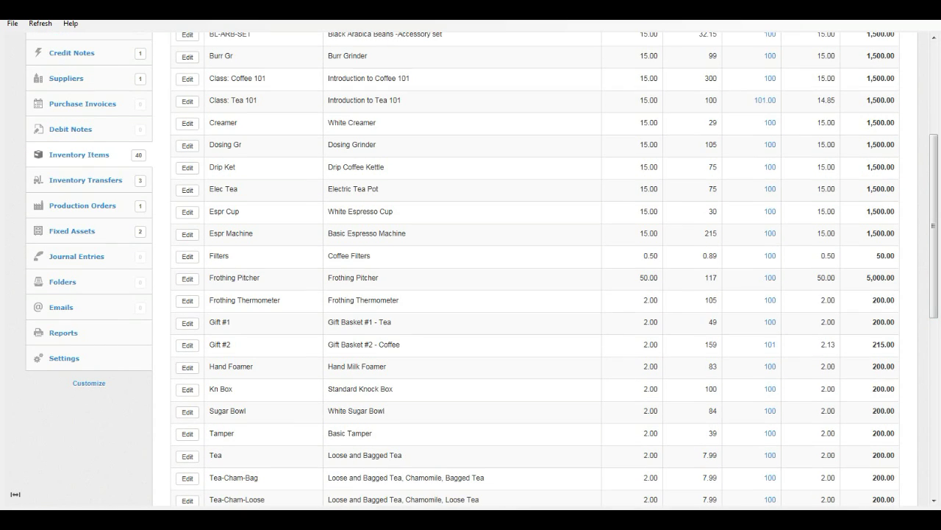
left_click(64, 359)
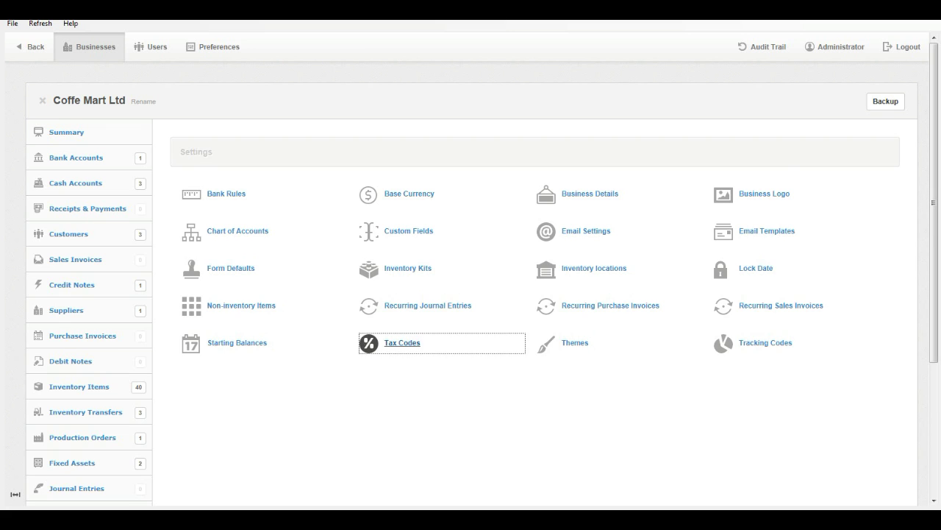
left_click(402, 343)
left_click(31, 47)
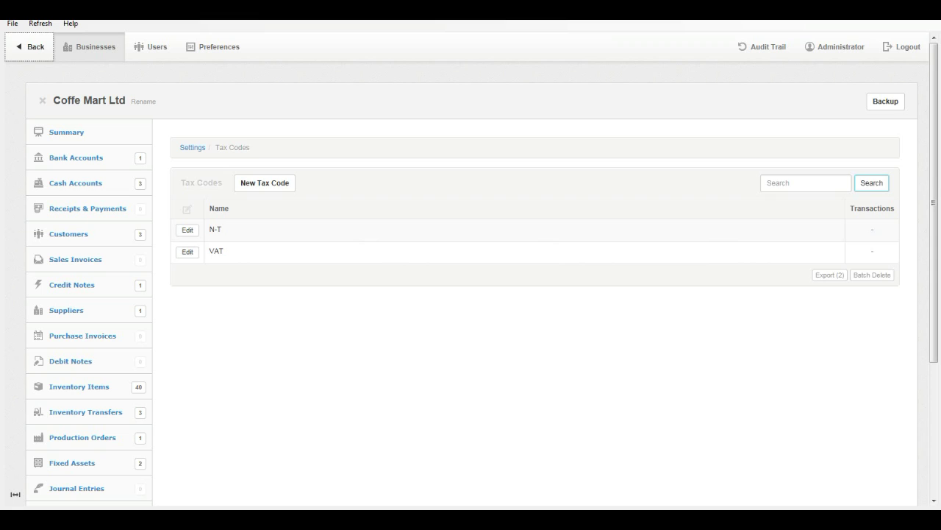
left_click(594, 268)
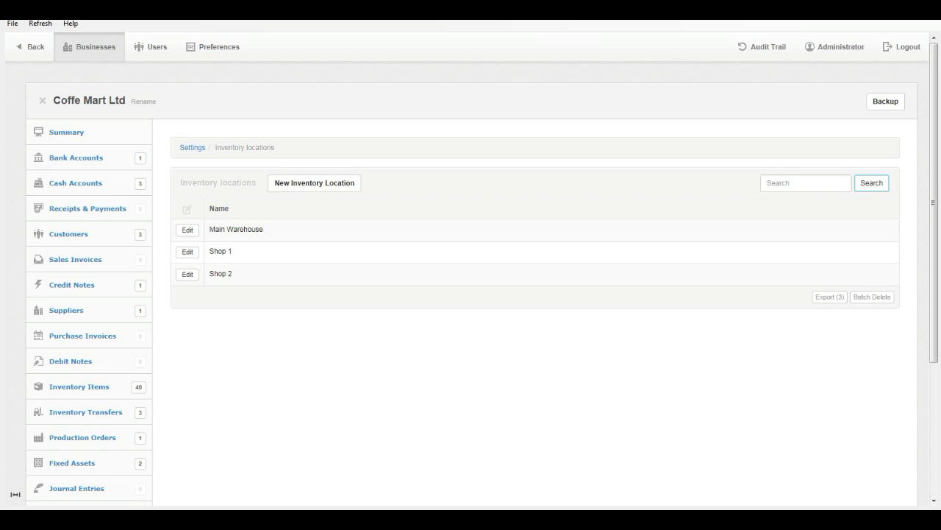
Bring up the MYBOS Integration Screen and select the Server/Desktop edition.
mouse_move(417, 518)
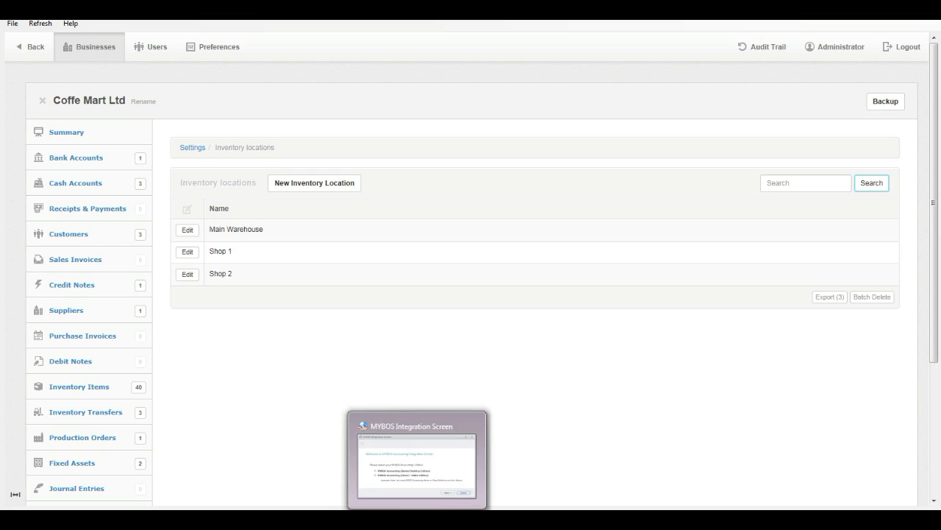
left_click(417, 457)
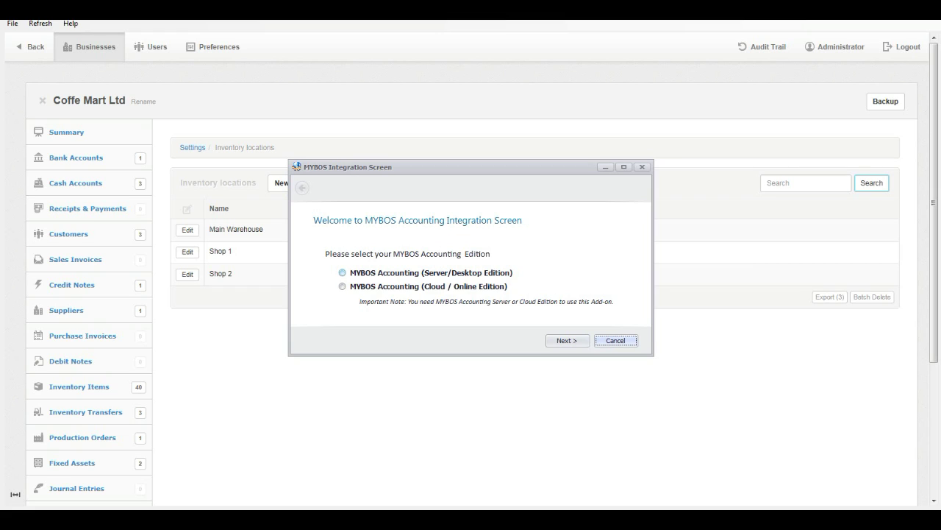
left_click(342, 272)
left_click(342, 286)
left_click(342, 272)
Register company name 'sbscc' on the trial licence and finish the wizard.
key("Return")
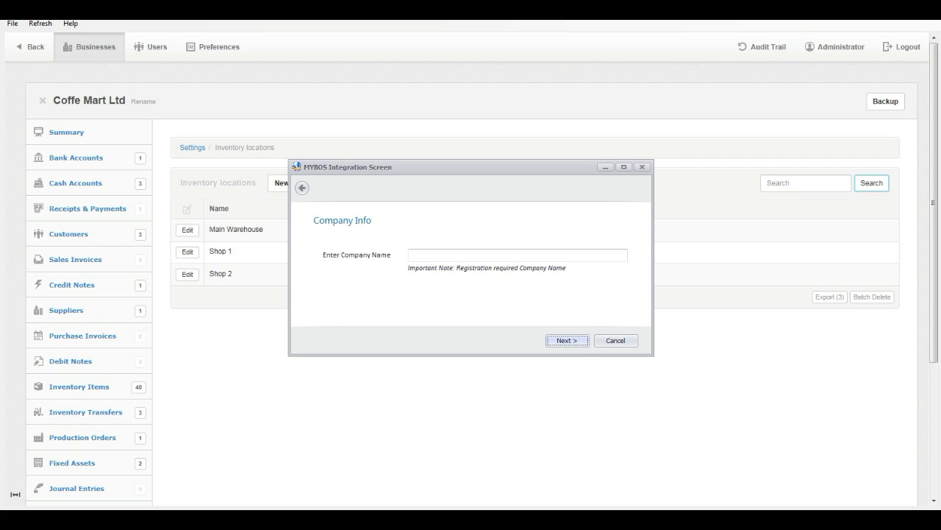
type("sbscc")
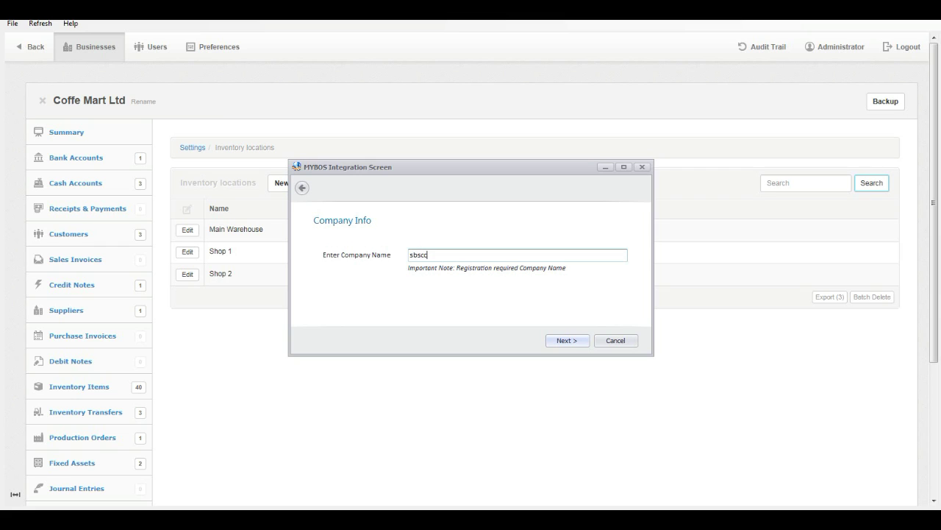
key("Return")
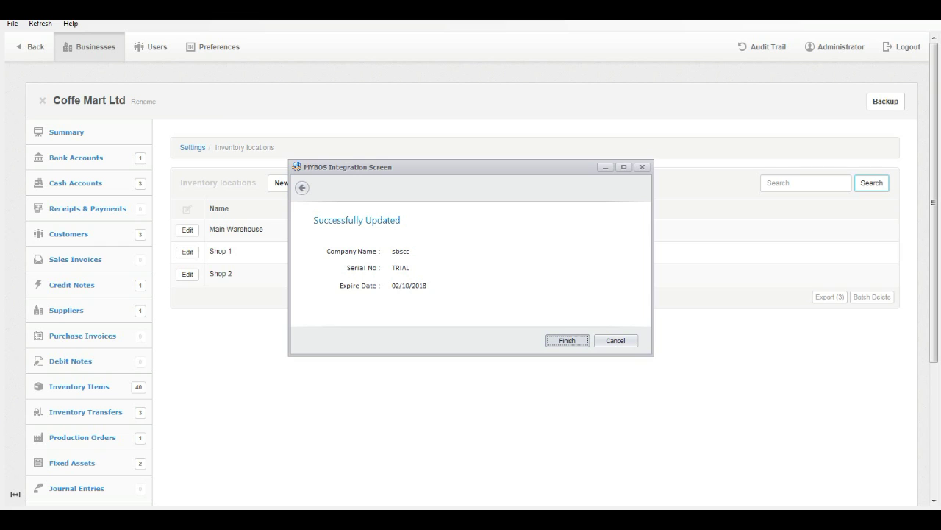
key("Return")
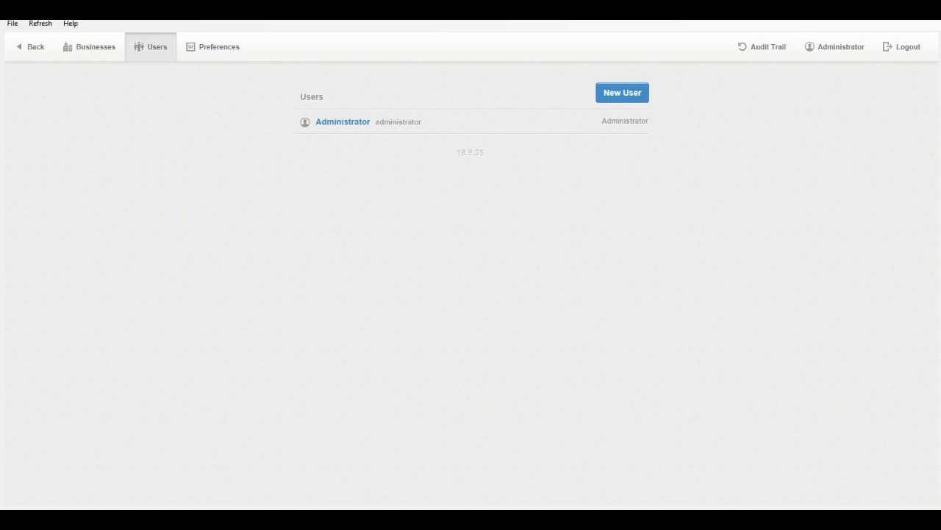
Close the login prompt and open Coffe Mart Ltd from the Businesses list.
left_click(343, 120)
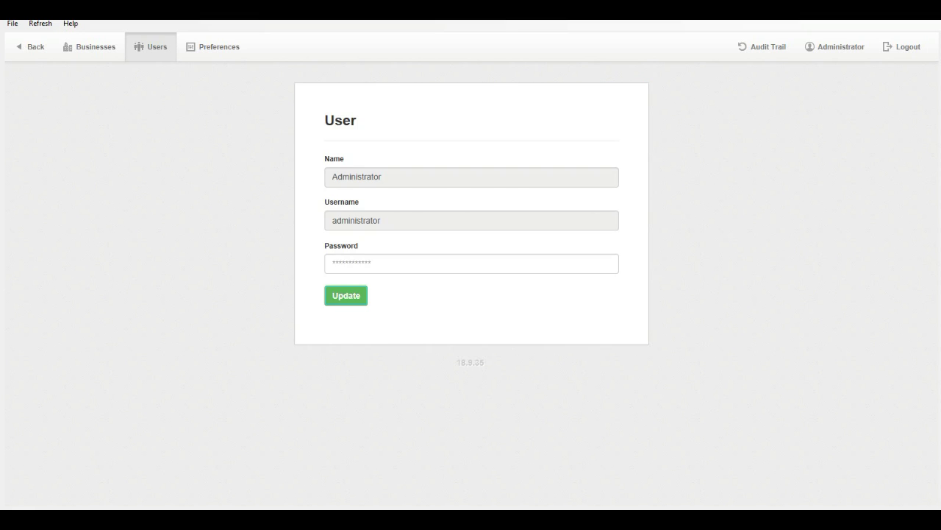
left_click(89, 47)
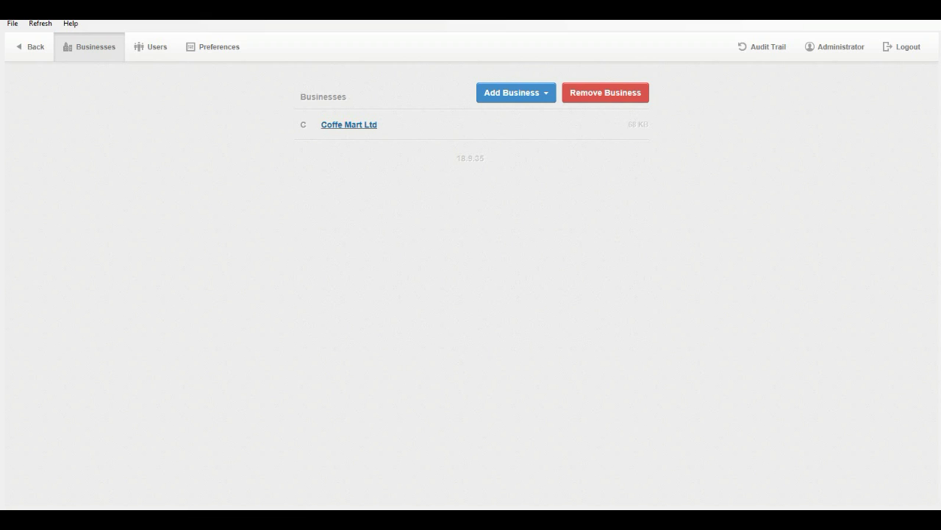
left_click(348, 124)
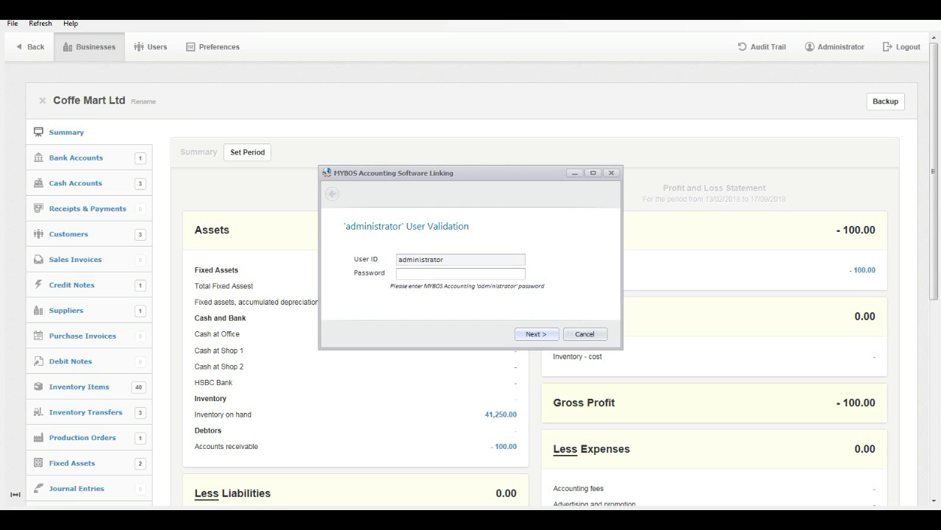
Validate the administrator password, complete the MYBOS linking, and close Manager.
type("admin")
key("Return")
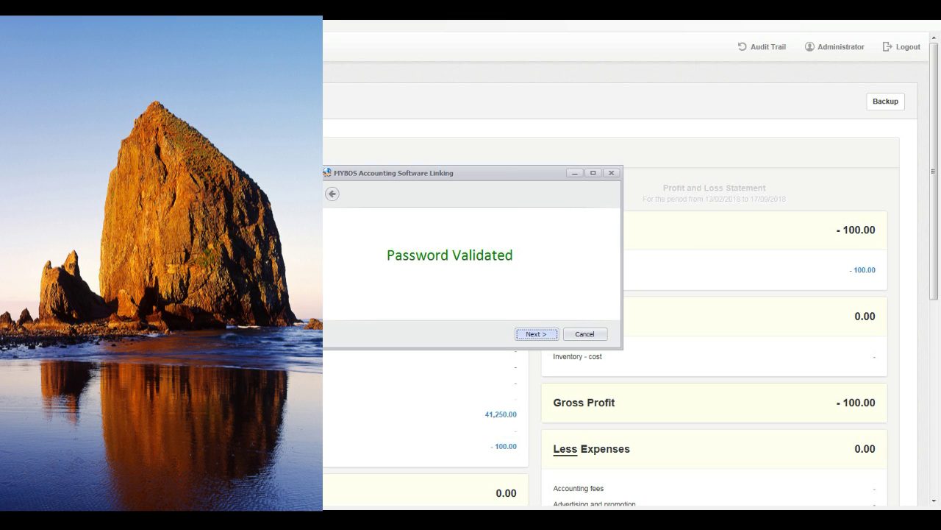
key("Return")
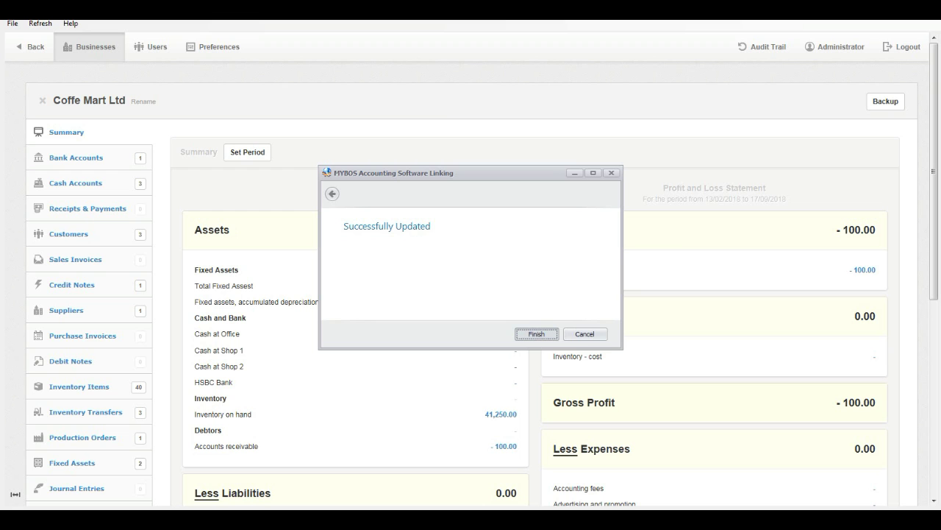
key("Return")
key("alt+F4")
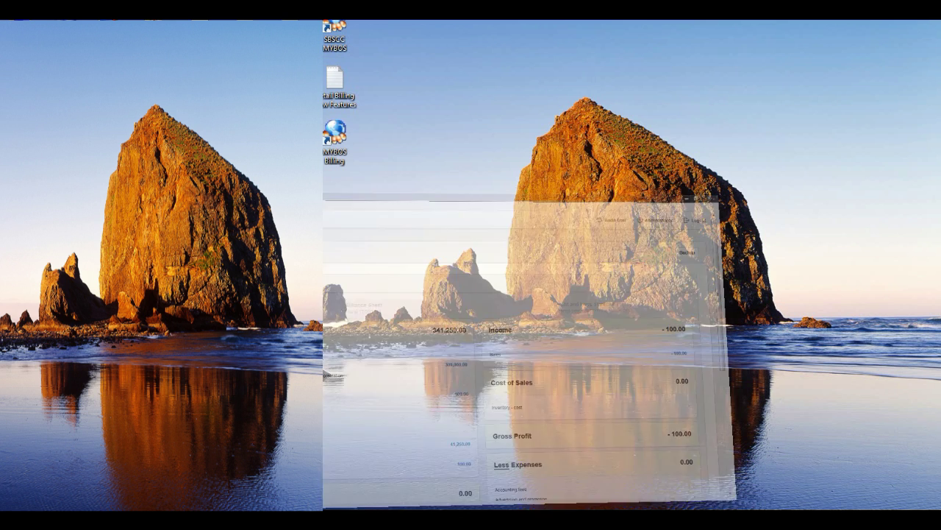
Launch MYBOS Retail Billing and sign in with the administrator username and password.
key("Return")
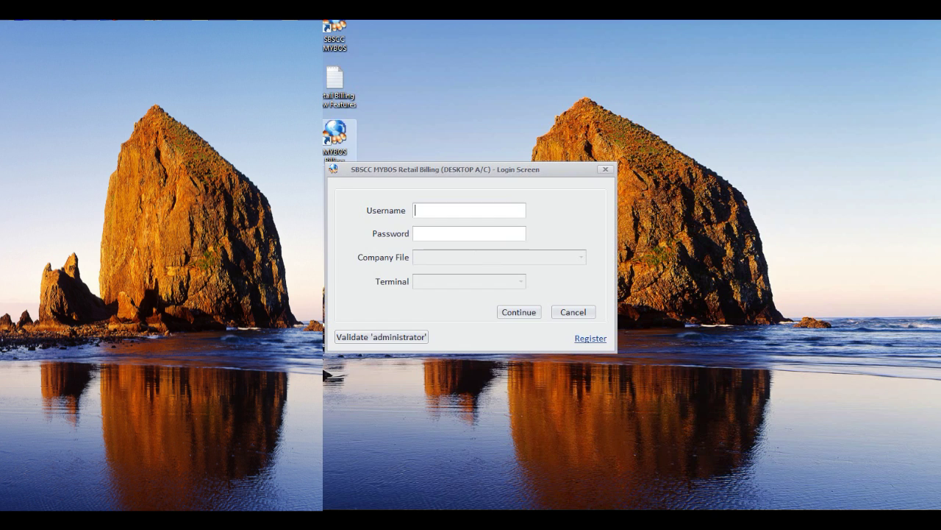
type("a")
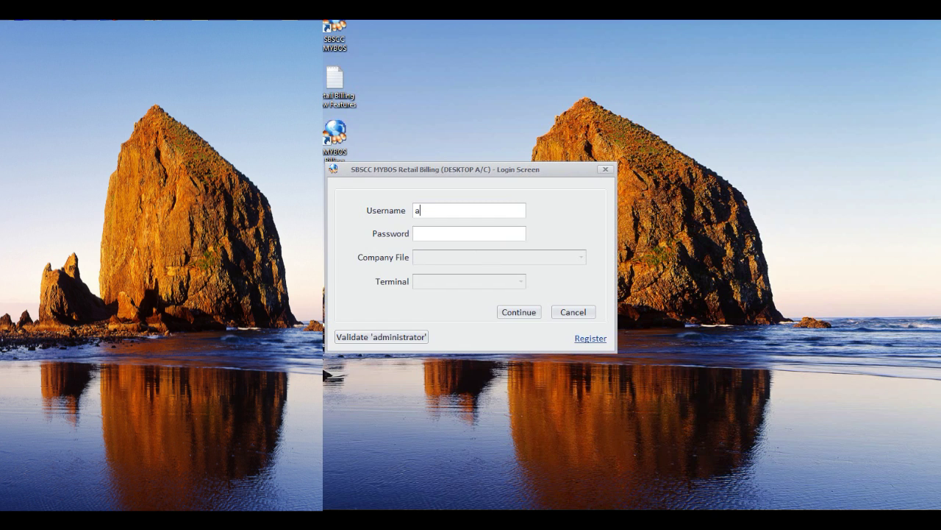
type("dministrator")
type("admin")
key("Return")
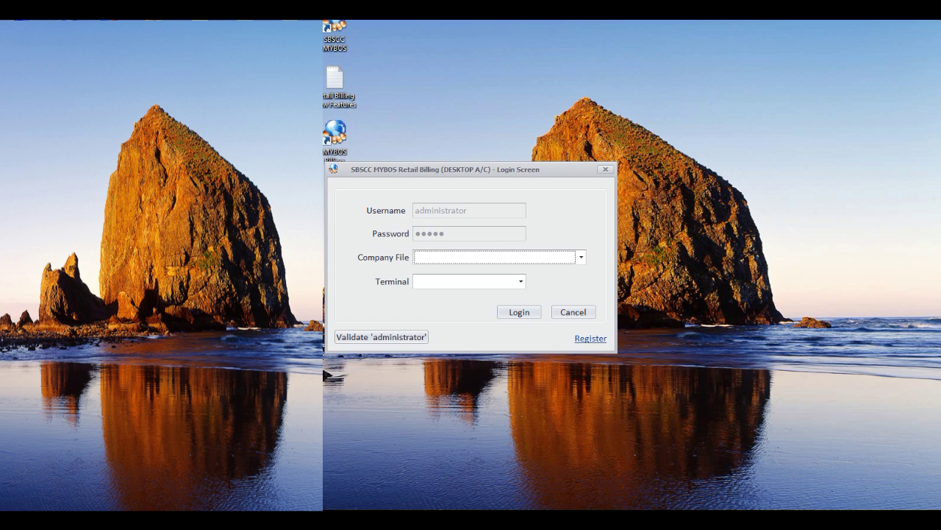
Log in to Coffe Mart Ltd on DEFAULT TERMINAL and bring up the Synchronize window.
key("alt+Down")
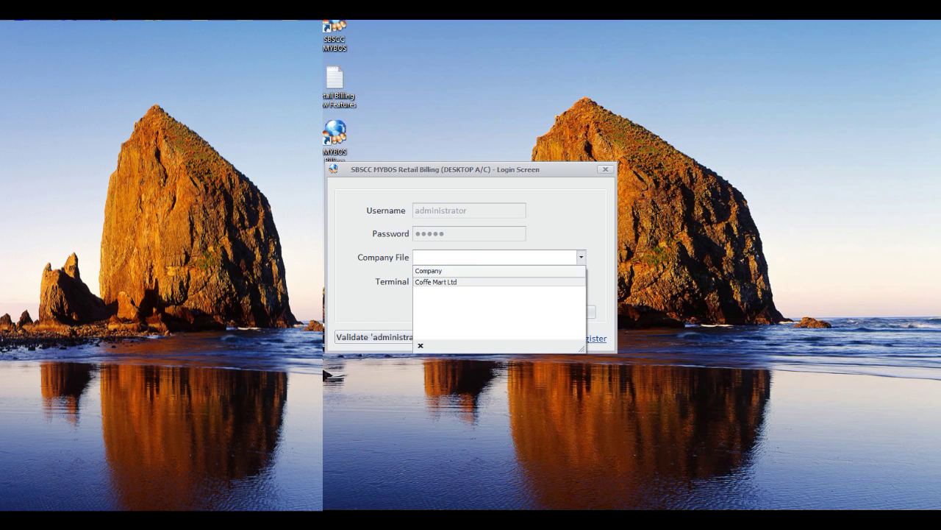
key("Return")
key("Down")
key("Return")
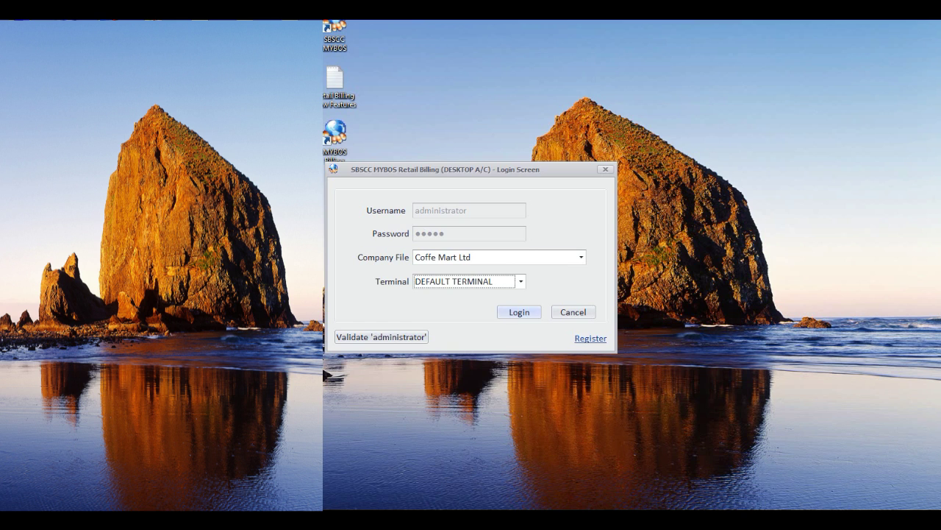
key("Tab")
key("Return")
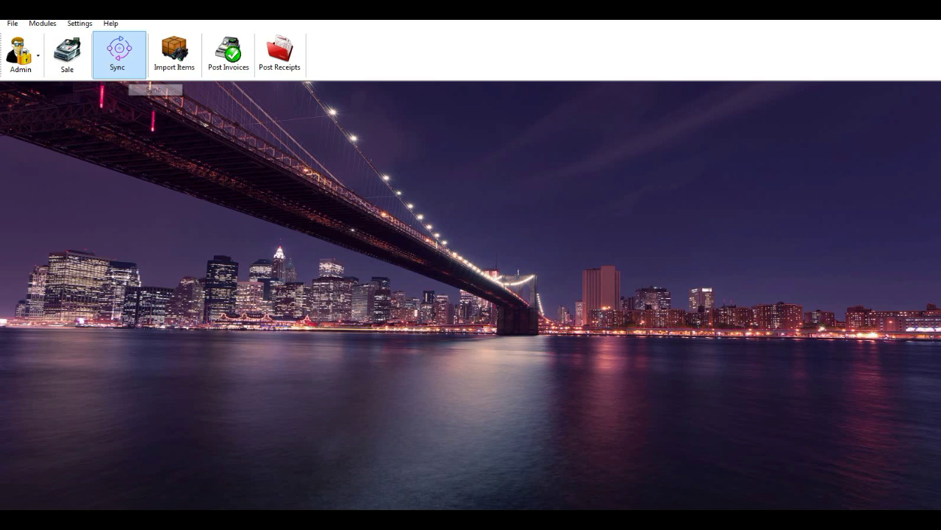
left_click(119, 55)
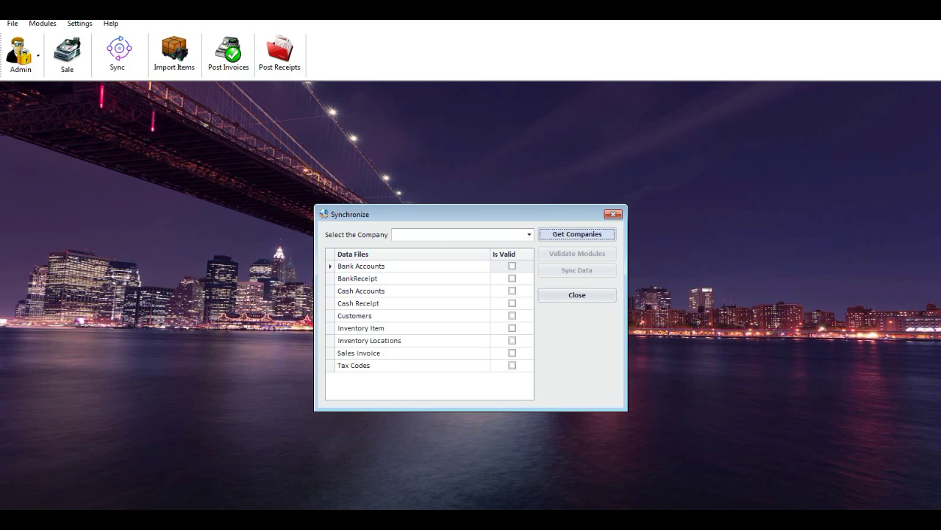
Fetch the companies, select Coffe Mart Ltd and validate its sync modules.
key("Return")
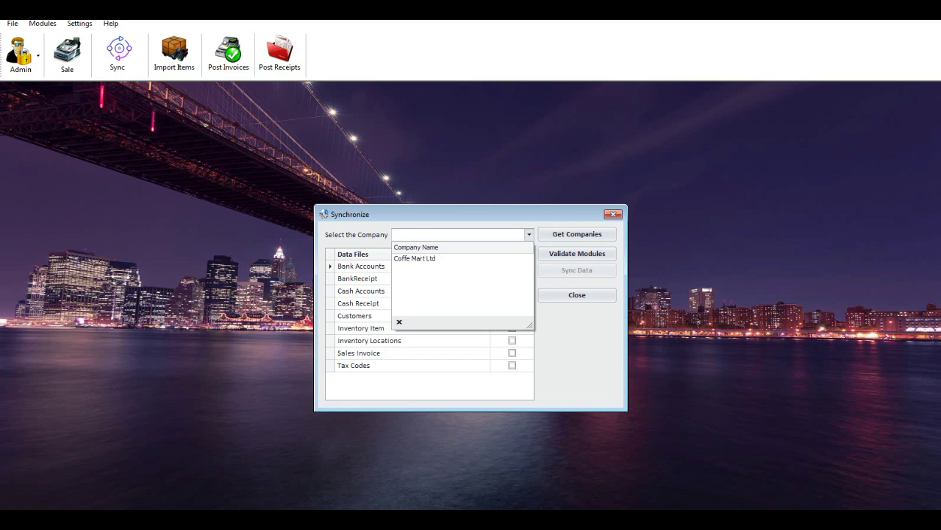
left_click(414, 258)
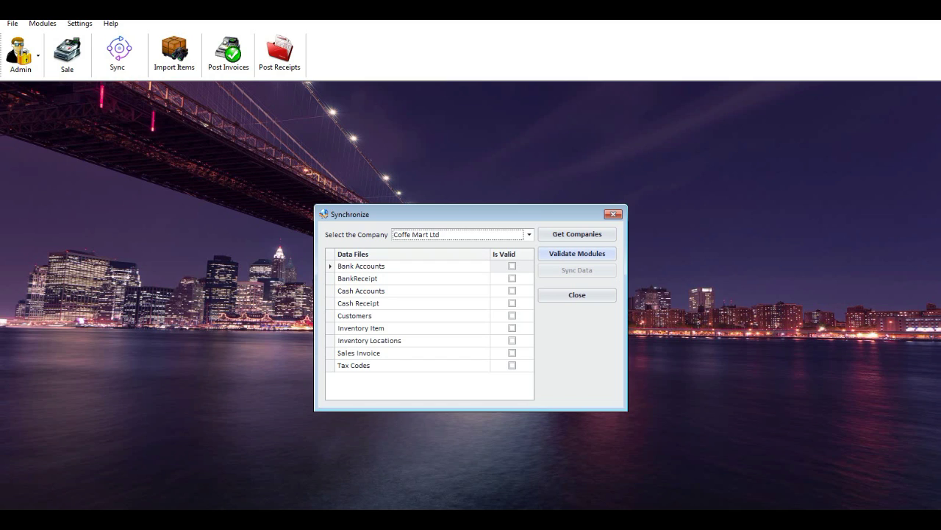
left_click(578, 253)
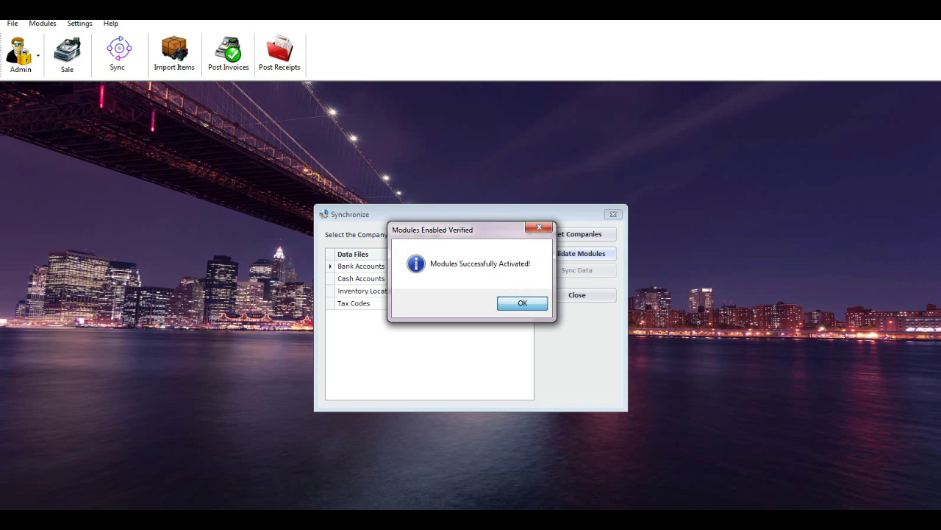
key("Return")
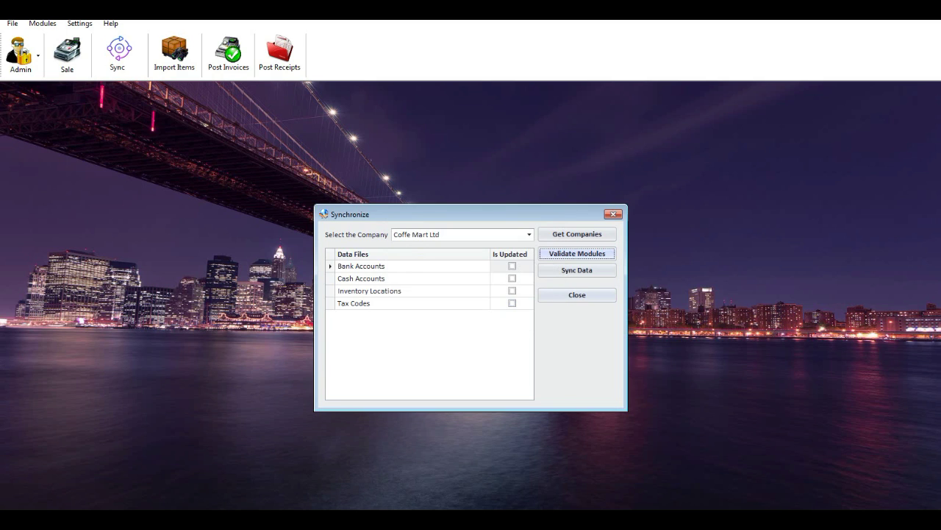
Sync bank accounts, cash accounts, inventory locations and tax codes, then close Sync.
key("Tab")
key("Return")
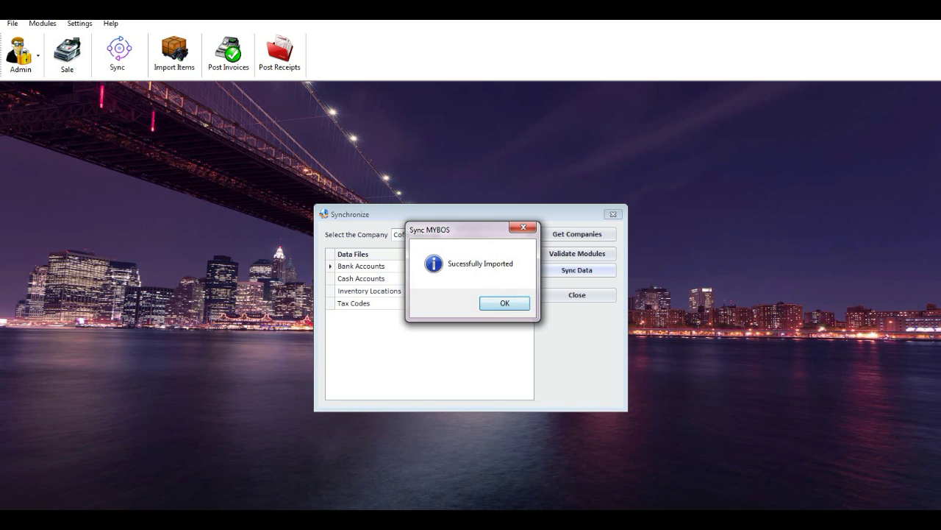
key("Return")
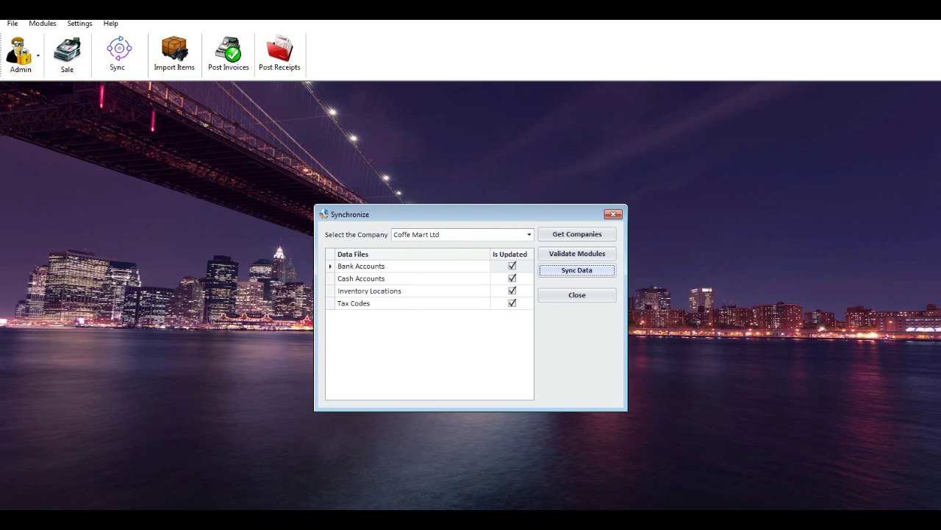
key("Tab")
key("Return")
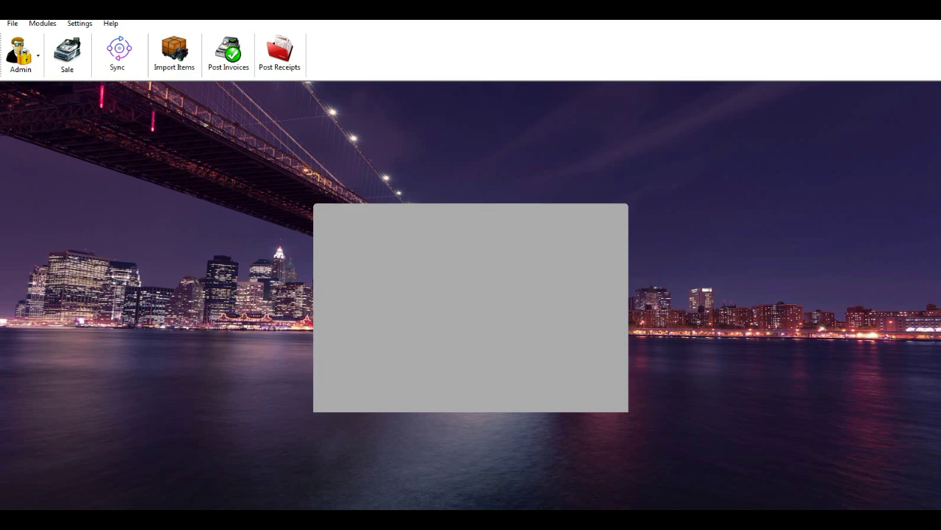
Open Sync Customers and set the From date to 01/05/2018.
left_click(42, 23)
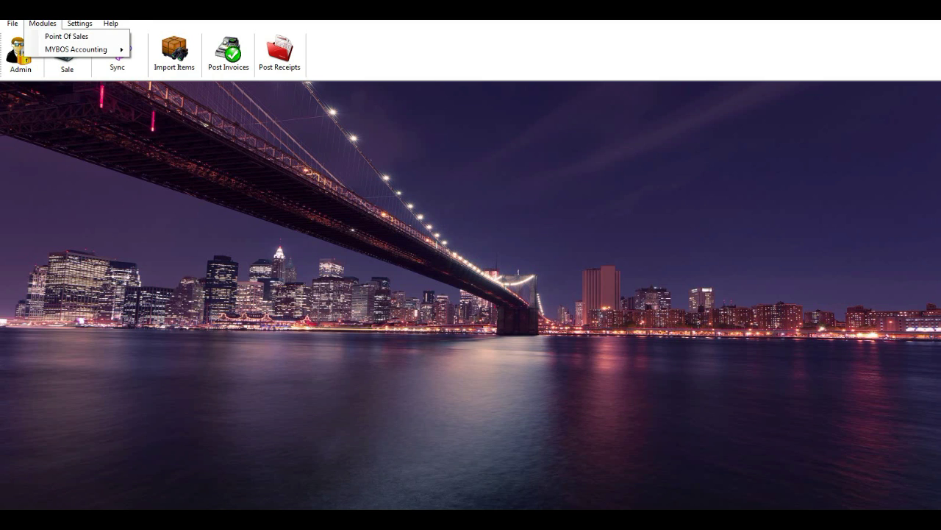
mouse_move(76, 50)
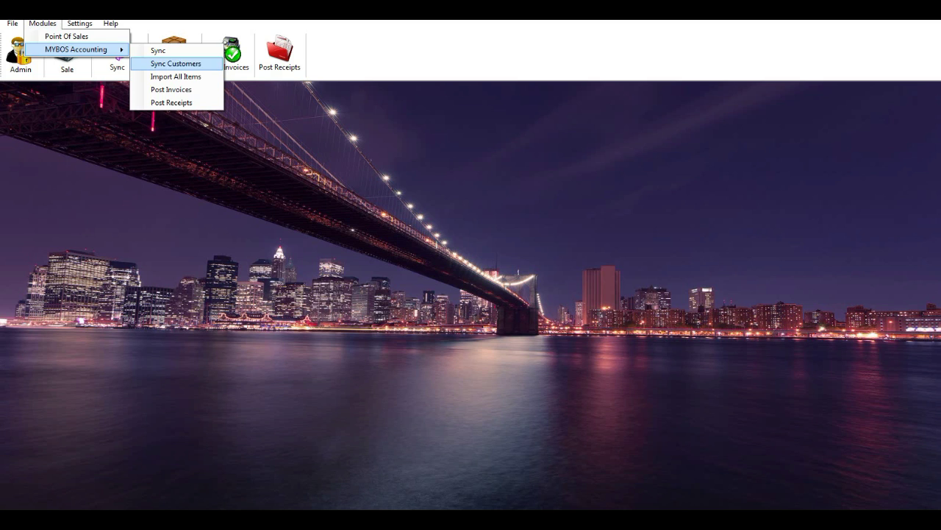
left_click(176, 64)
left_click(402, 222)
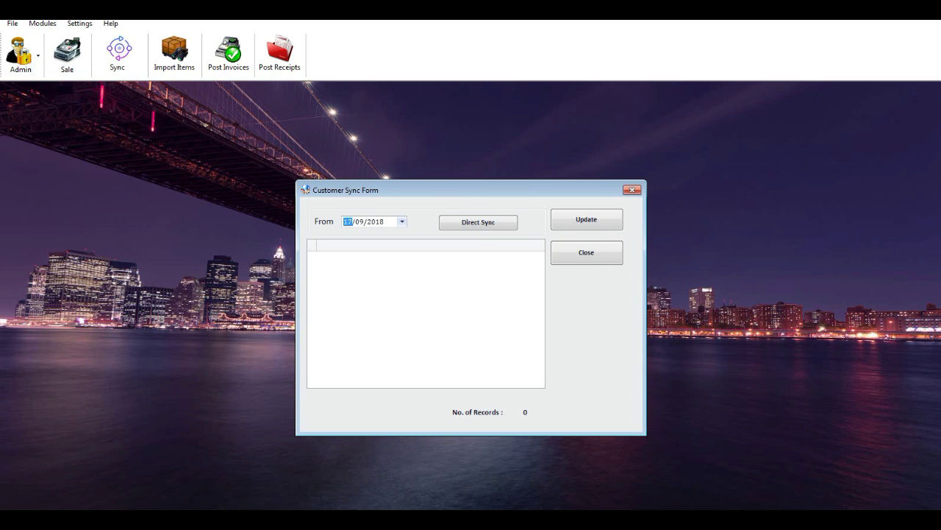
left_click(353, 255)
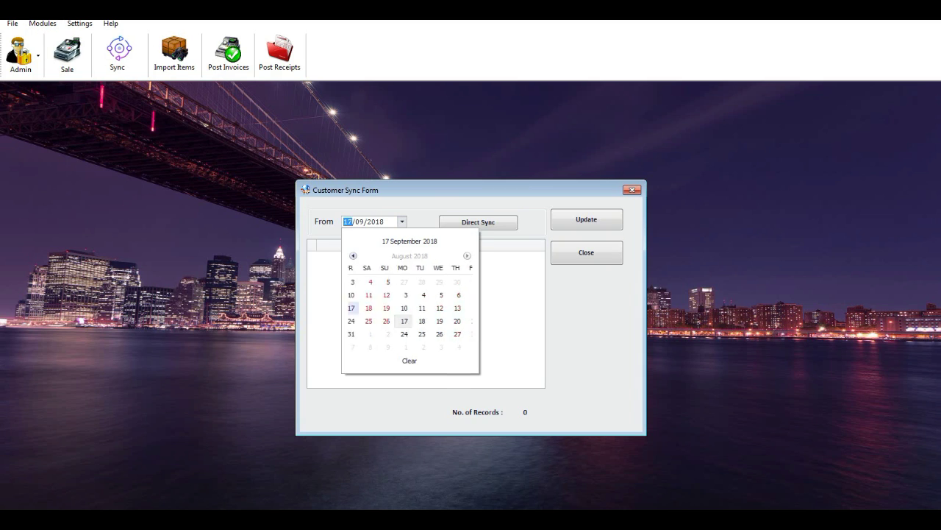
left_click(353, 255)
left_click(353, 255)
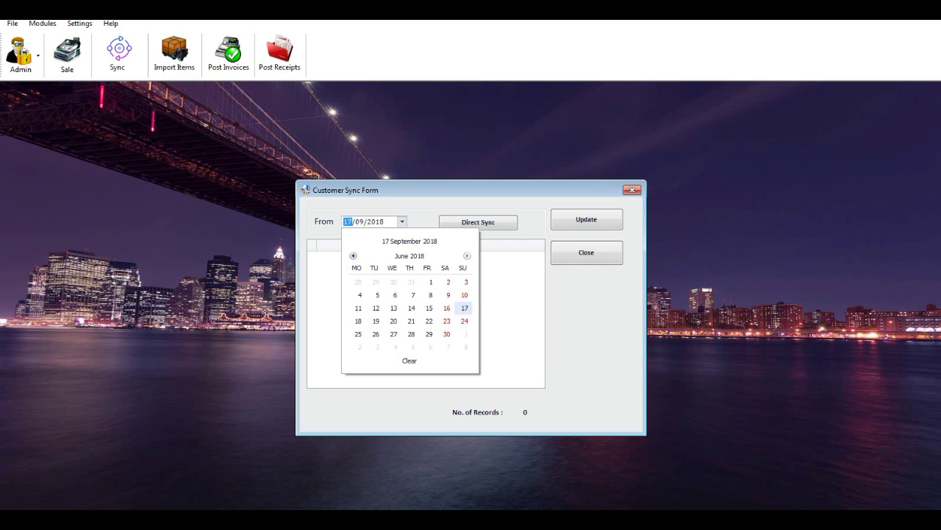
left_click(353, 255)
left_click(377, 281)
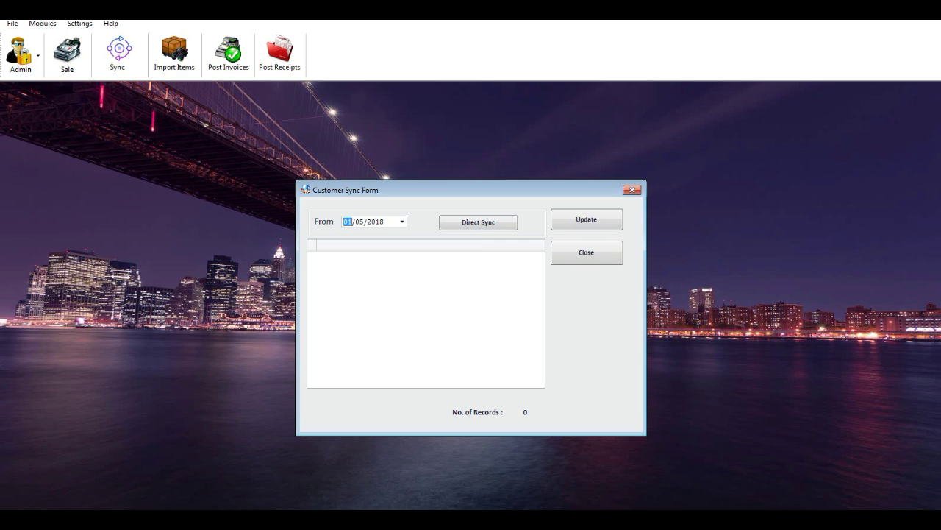
Direct Sync the customers and insert the three fetched records.
left_click(478, 222)
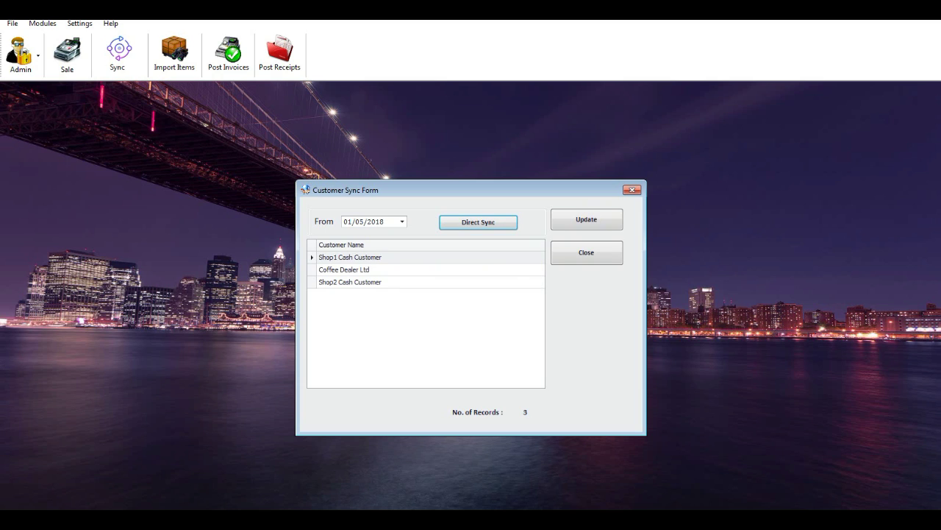
left_click(586, 219)
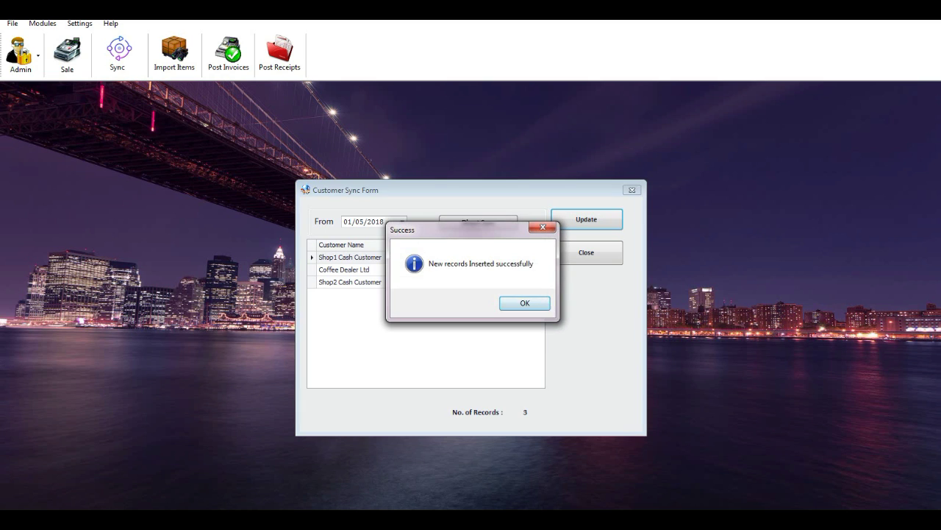
key("Return")
Close the customer sync form and show the Settings menu options.
left_click(587, 252)
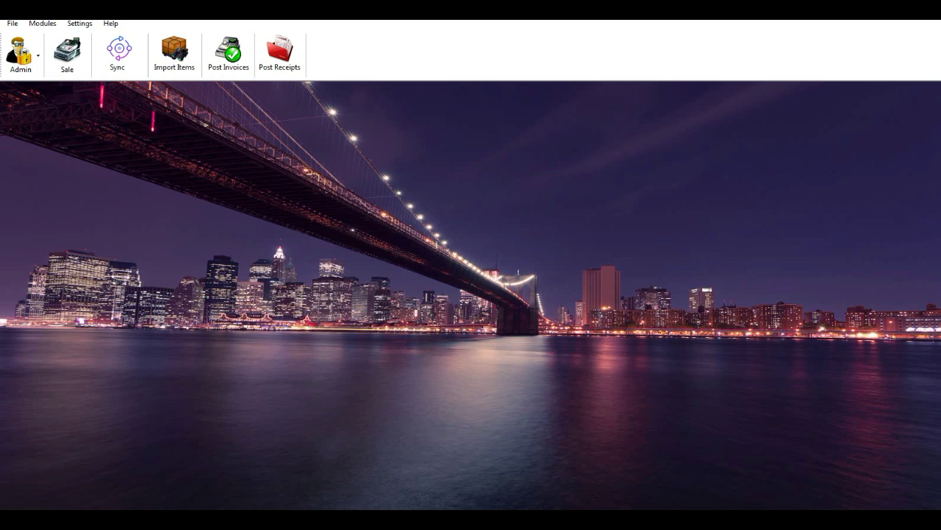
left_click(80, 23)
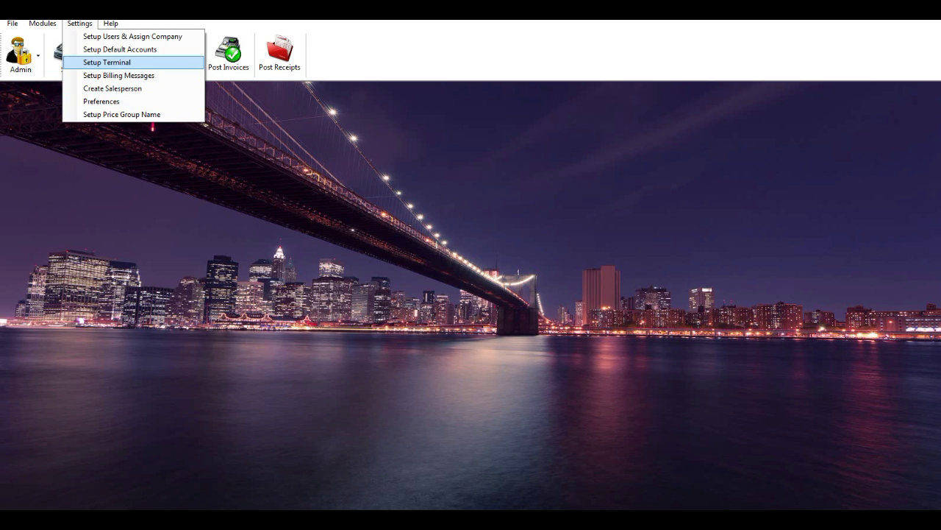
In Setup Terminals, add a new terminal named T02.
left_click(110, 61)
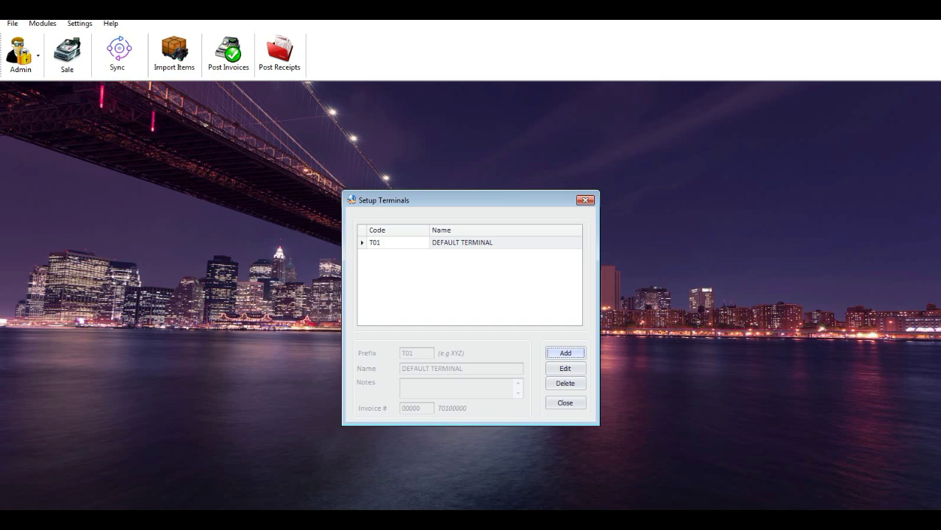
left_click(386, 242)
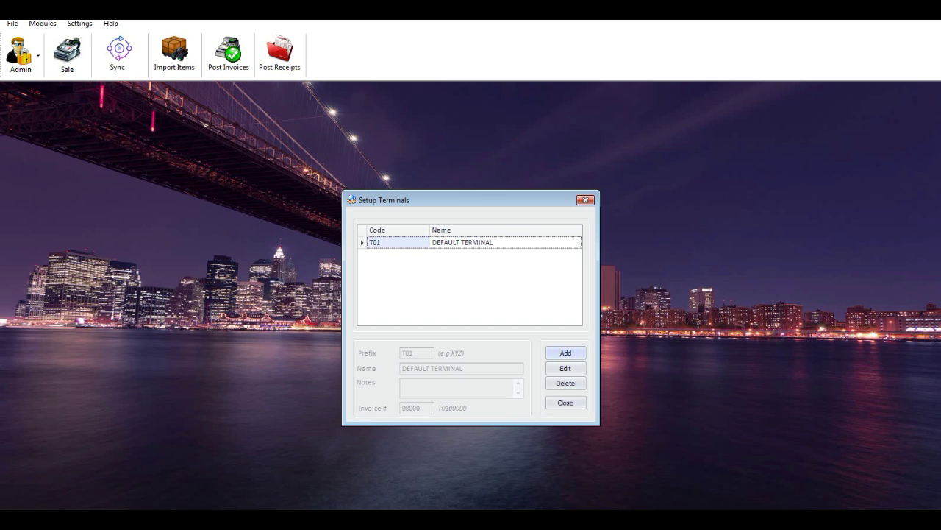
left_click(565, 352)
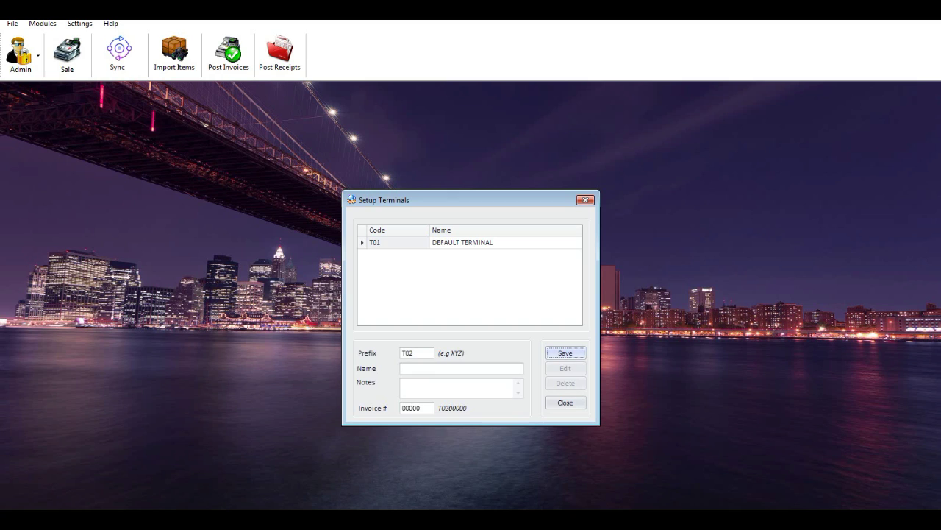
left_click(404, 368)
type("T")
type("92")
key("BackSpace")
key("BackSpace")
type("02")
Give T02 invoice numbering from 10000, save it, and close terminal setup.
left_click(402, 407)
type("1")
key("Tab")
key("Return")
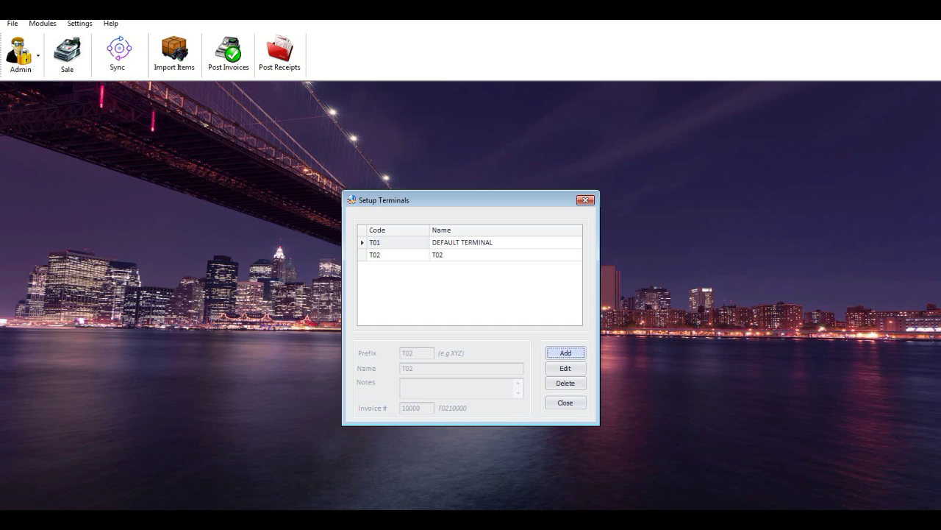
left_click(397, 254)
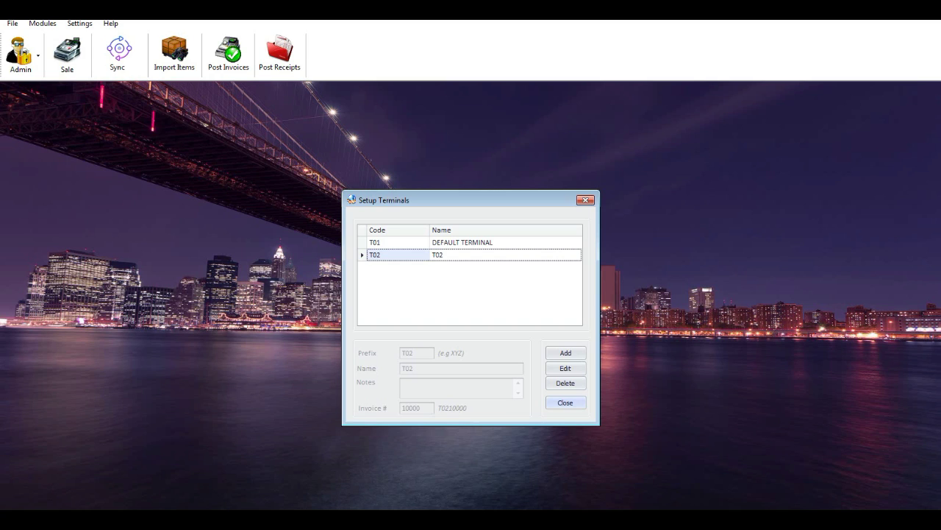
left_click(566, 402)
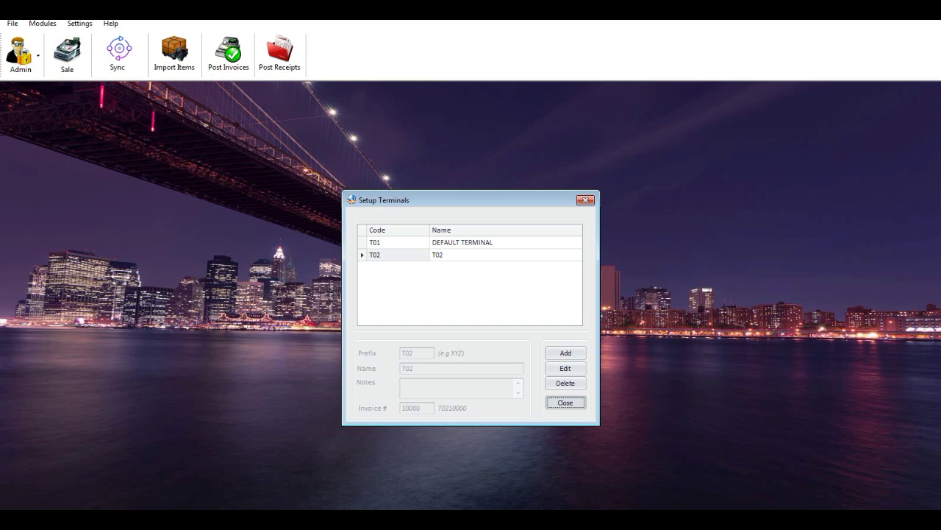
left_click(565, 402)
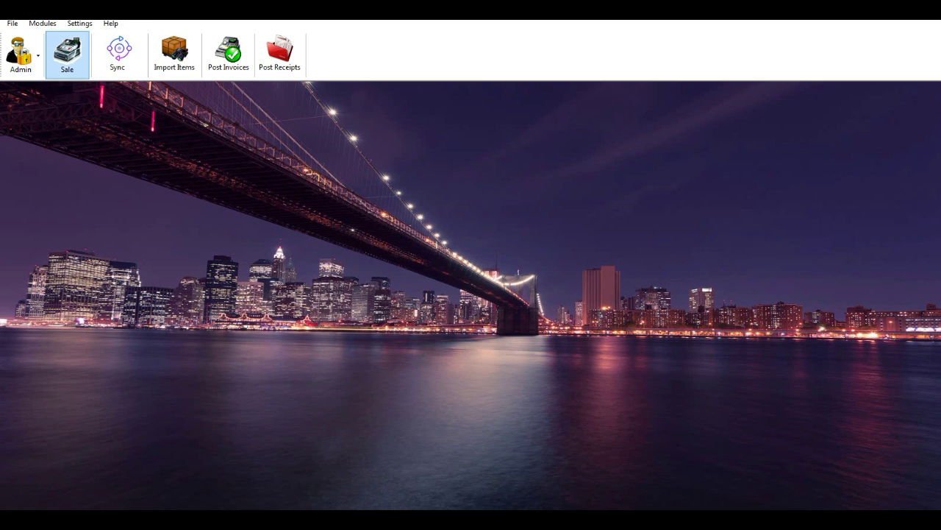
In Setup Default Accounts, pick Coffe Mart Ltd with Cash at Shop 1 as cash account.
left_click(79, 23)
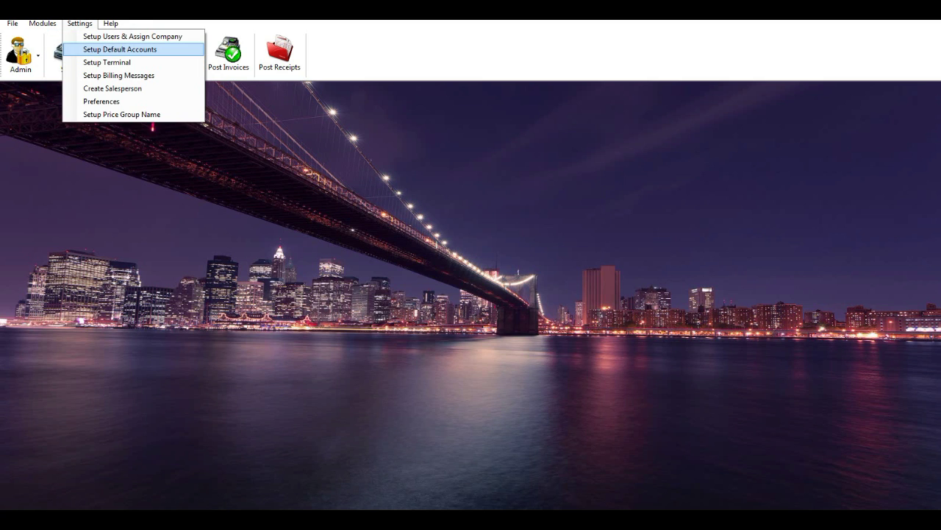
left_click(120, 49)
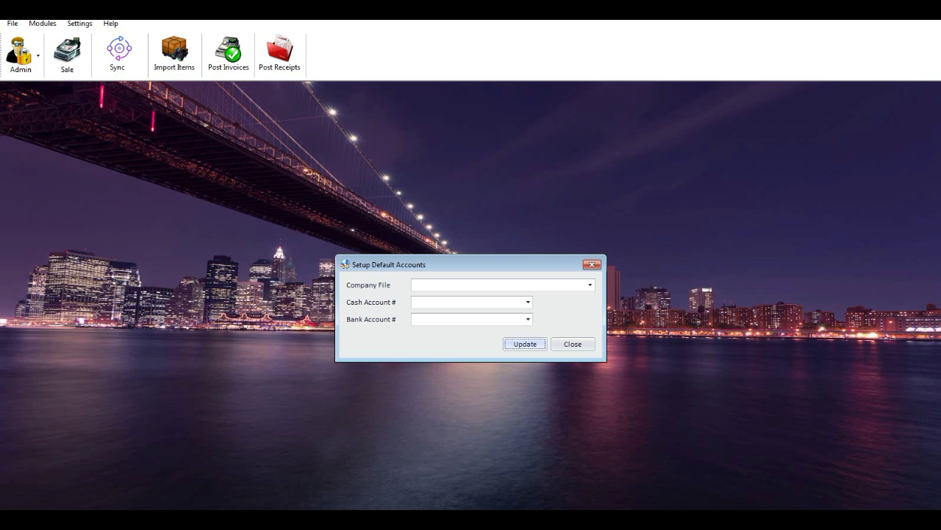
left_click(590, 285)
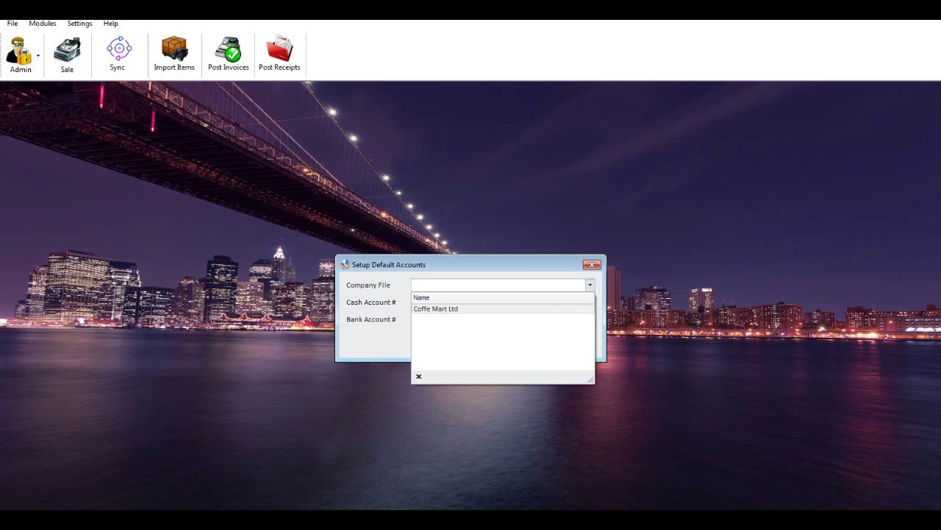
left_click(435, 308)
left_click(527, 301)
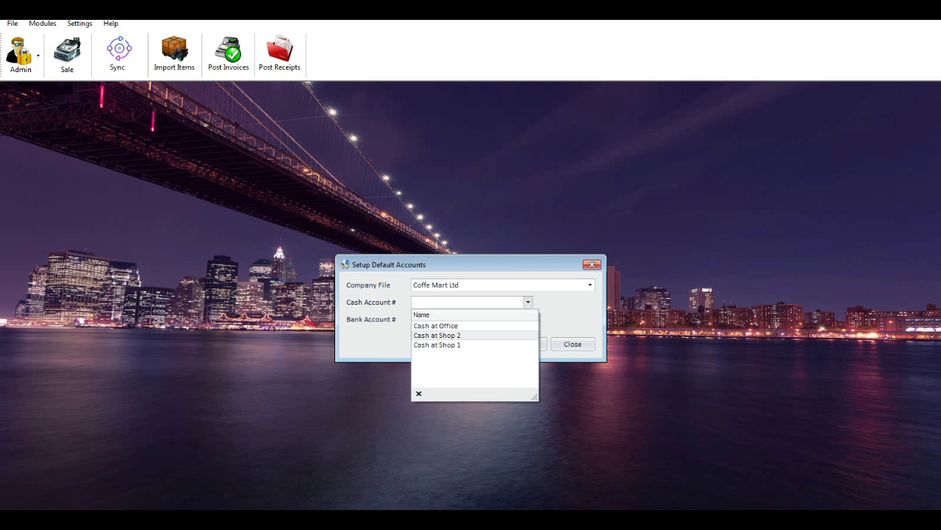
left_click(437, 344)
Set HSBC Bank Ltd as the bank account, update, and close the setup.
left_click(527, 318)
left_click(437, 342)
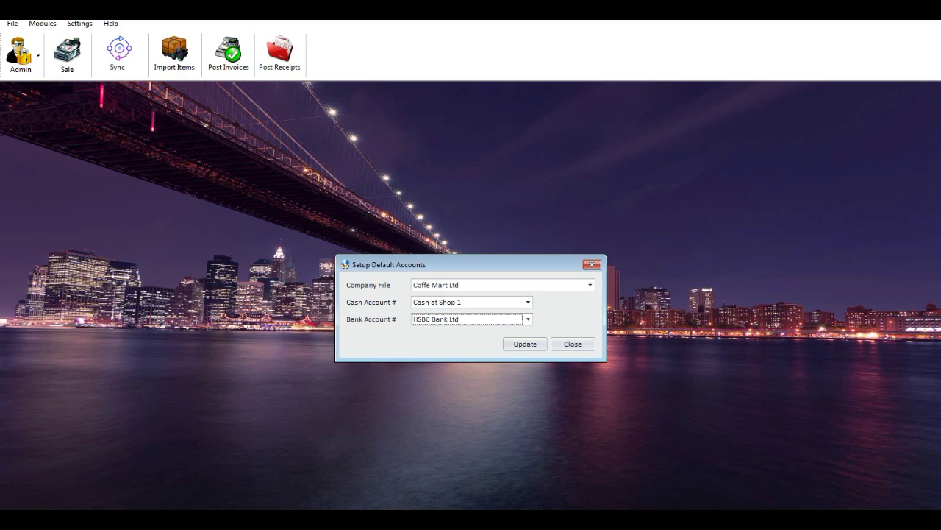
left_click(525, 343)
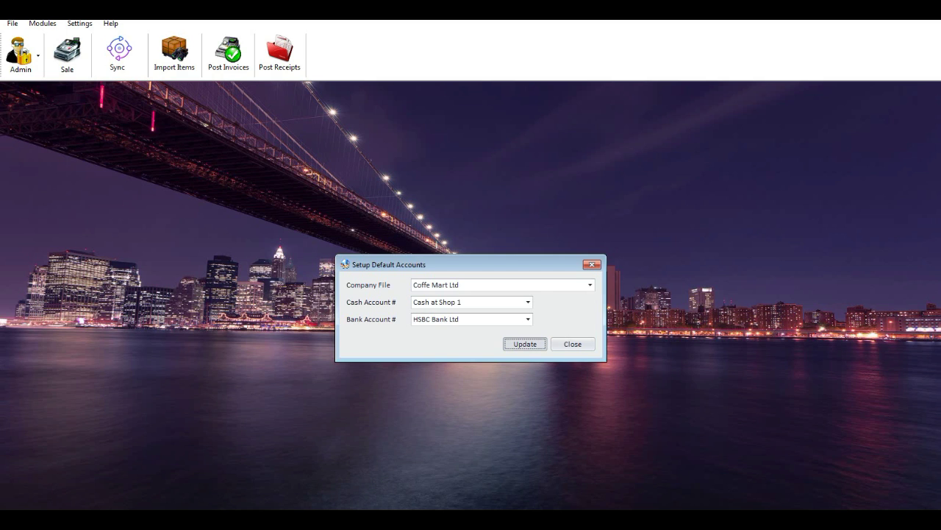
key("Return")
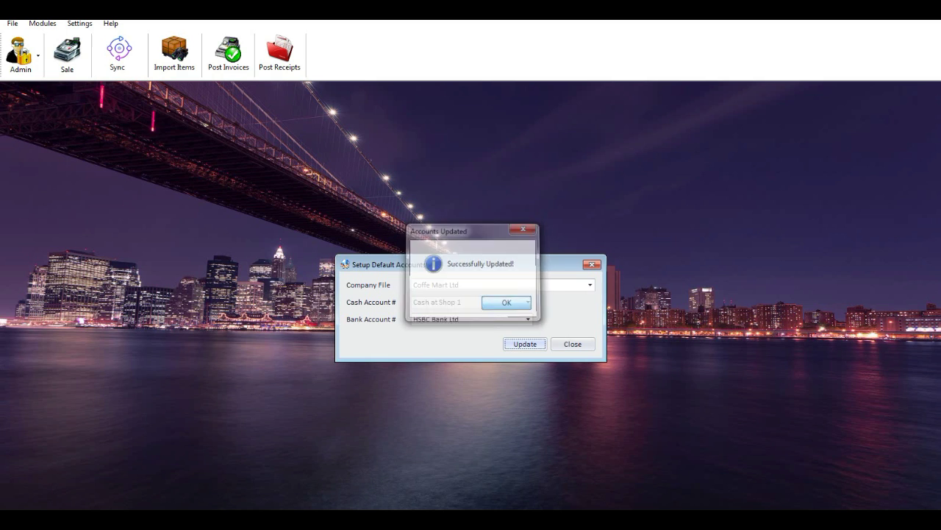
key("Tab")
key("Return")
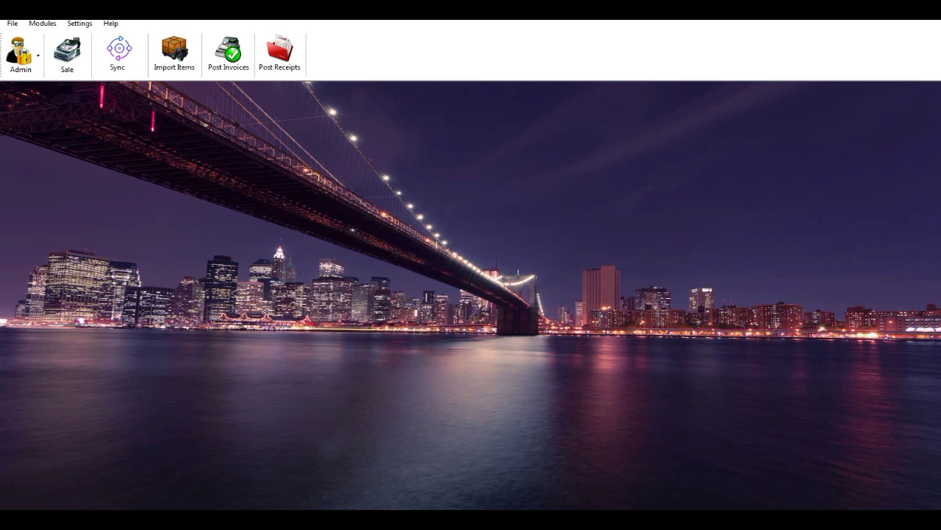
left_click(79, 23)
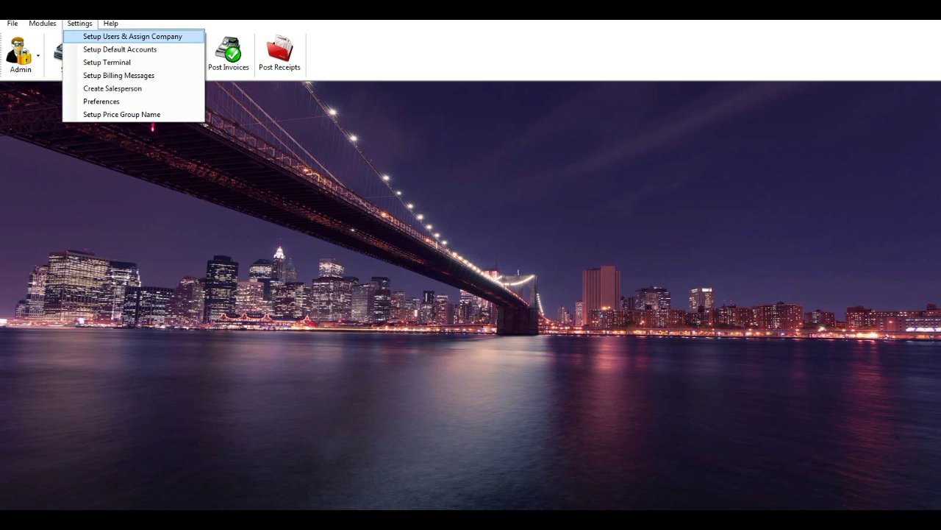
key("Return")
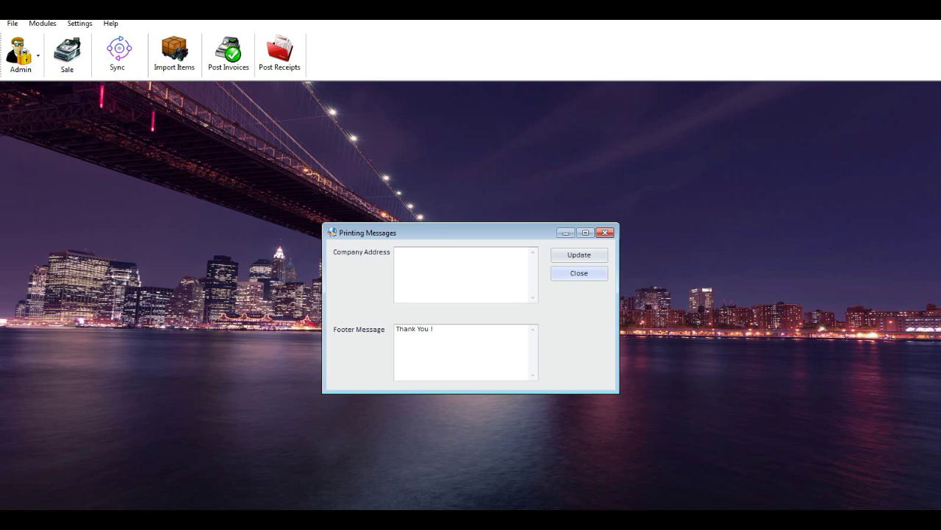
left_click(579, 273)
left_click(79, 23)
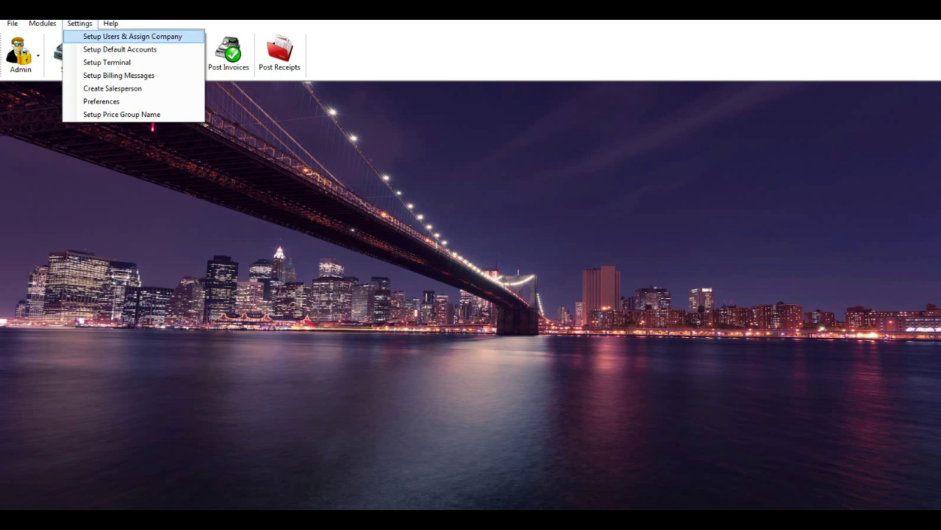
key("Down")
key("Down")
key("Down")
key("Down")
Create a new salesperson, entering their code and name, and save the record.
key("Return")
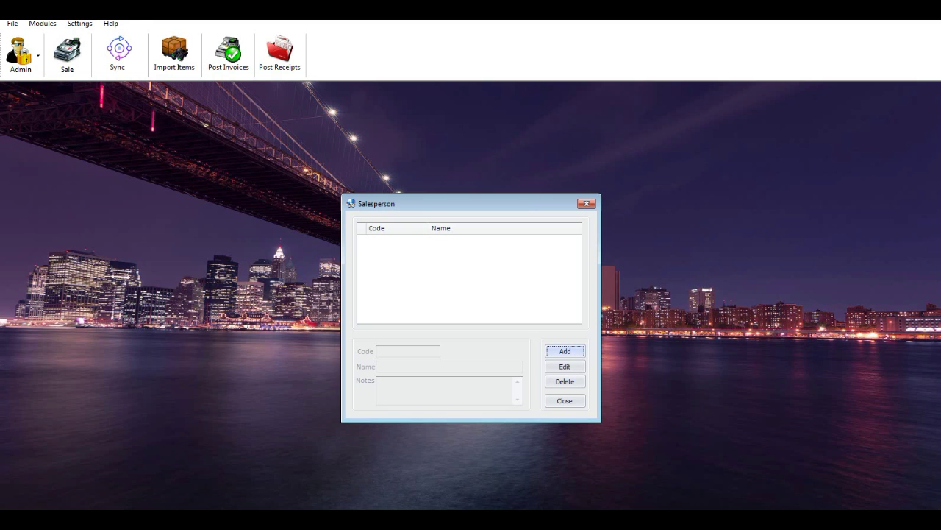
key("Return")
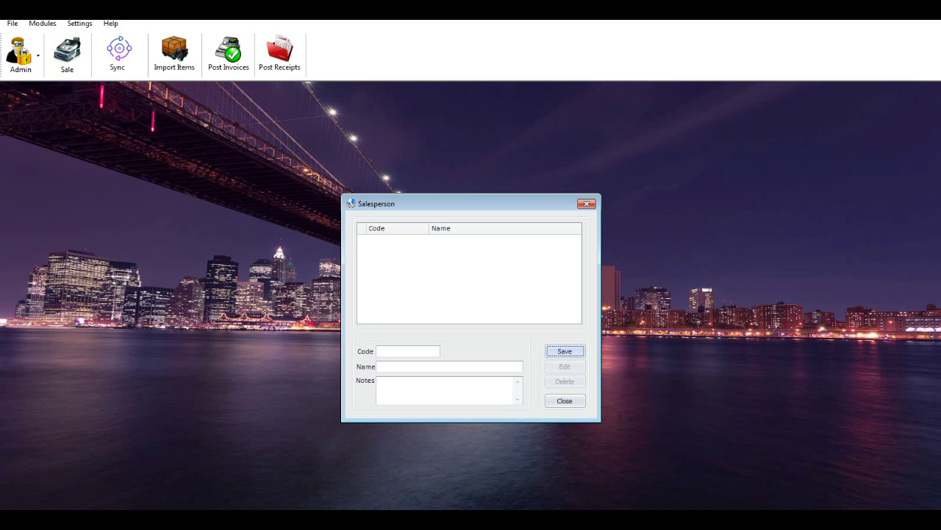
left_click(408, 351)
type("ADAM")
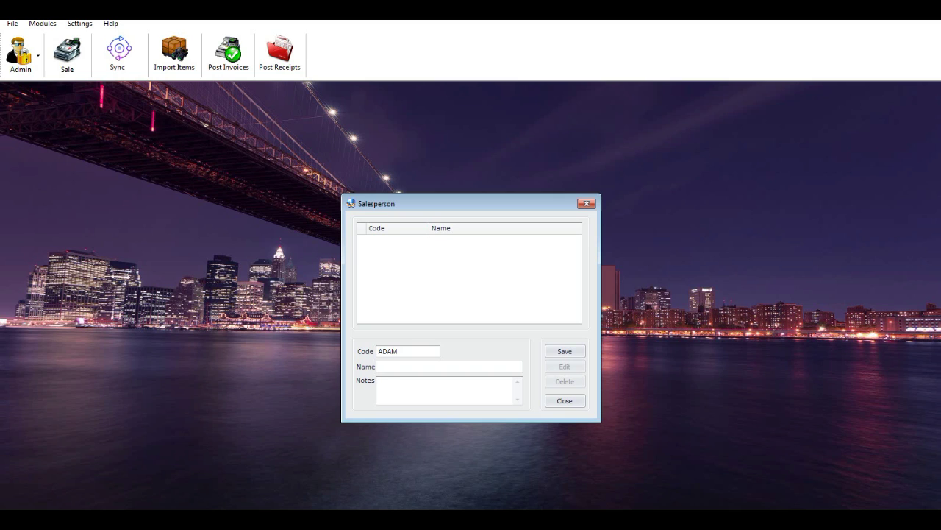
left_click(378, 366)
type("Adam")
key("Return")
Close the salesperson window and open Preferences from the Settings menu.
left_click(565, 400)
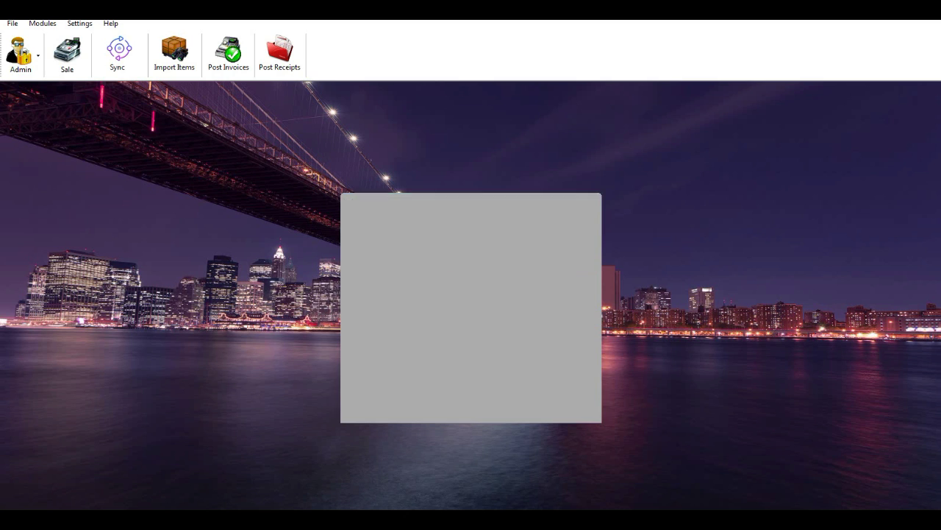
left_click(79, 23)
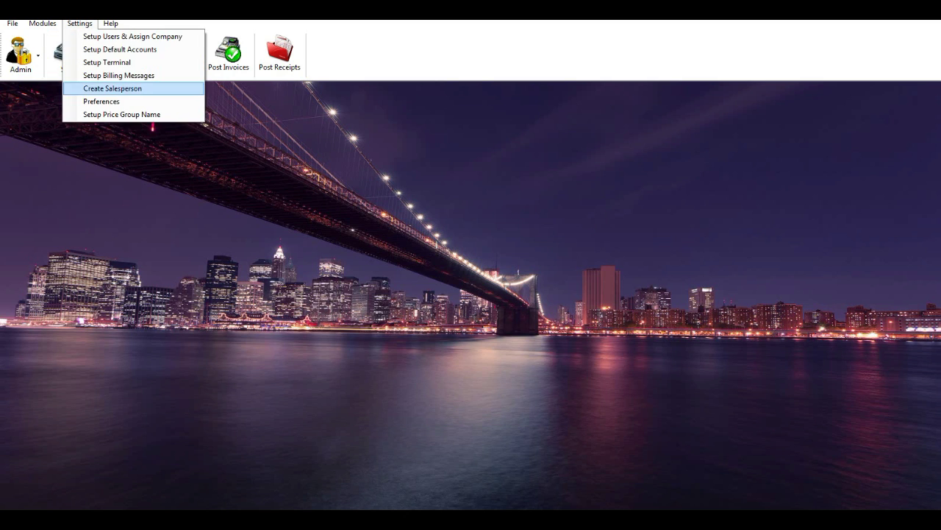
key("Return")
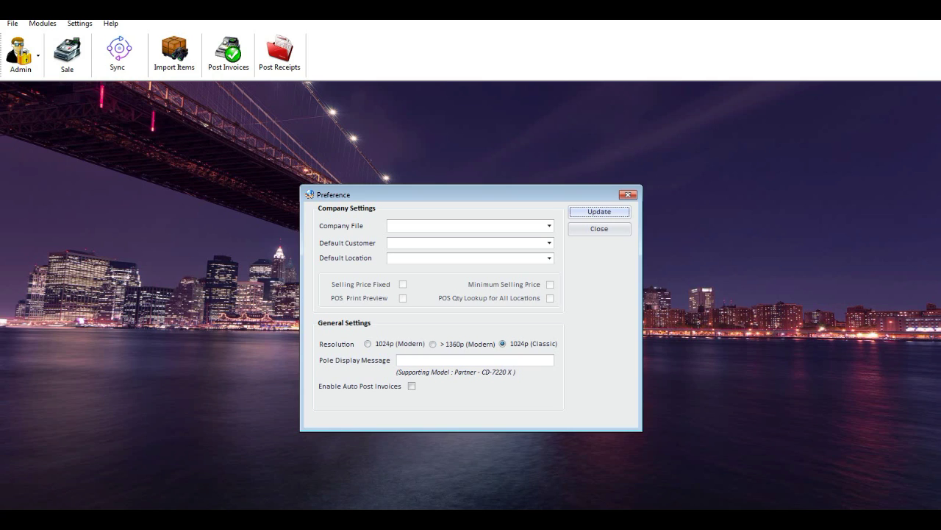
Enable invoice auto-posting, all-location quantity lookup and POS print preview; set defaults Coffe Mart Ltd, Shop1 Cash Customer, Shop 1.
left_click(412, 385)
left_click(412, 386)
left_click(548, 226)
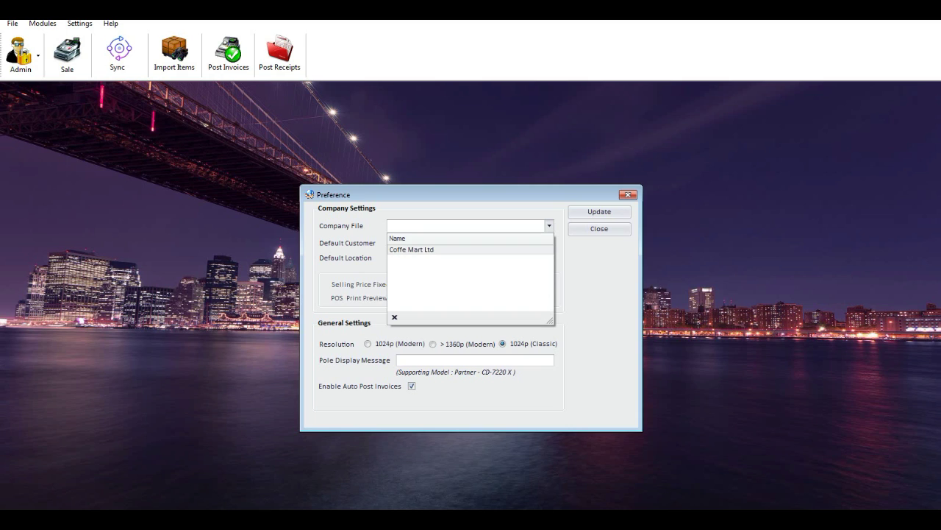
left_click(412, 250)
left_click(549, 243)
left_click(420, 266)
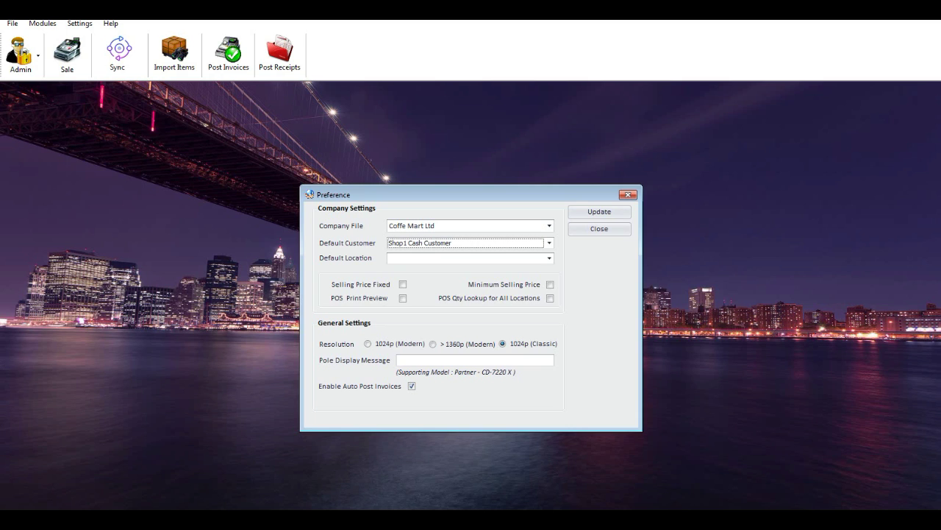
left_click(548, 258)
left_click(405, 280)
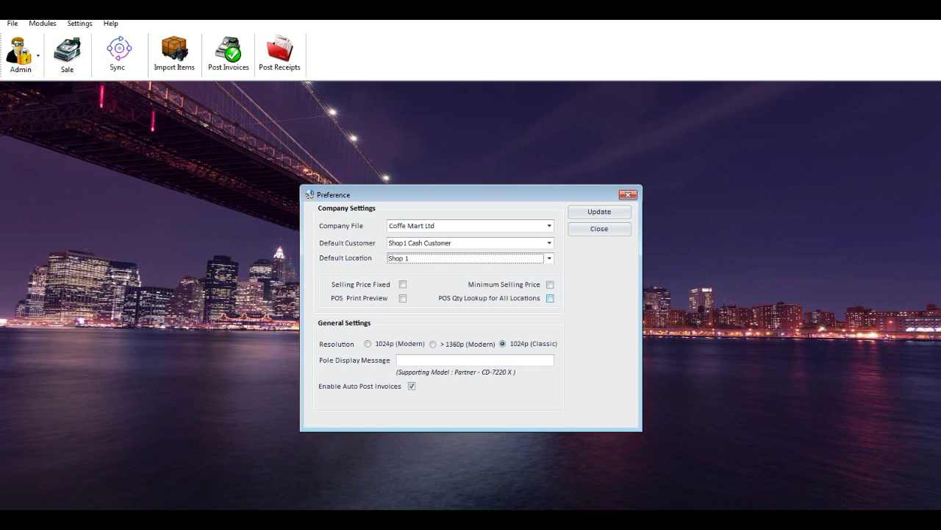
left_click(550, 298)
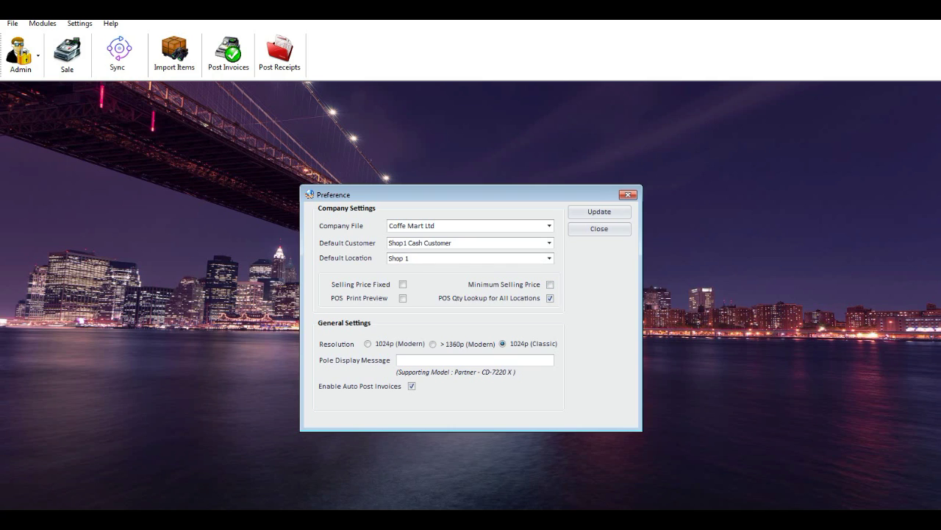
left_click(403, 298)
Save the preferences, dismiss the confirmation and close the Preference window.
left_click(600, 211)
left_click(600, 211)
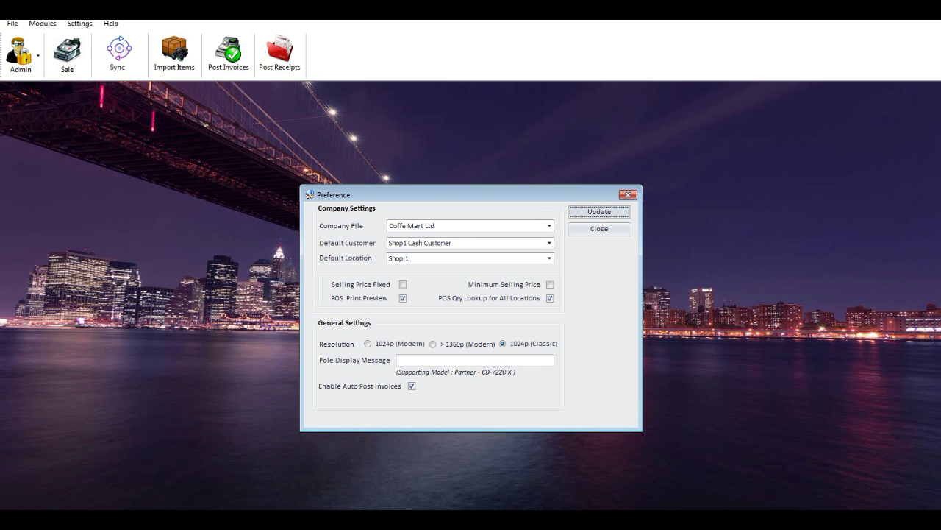
key("Return")
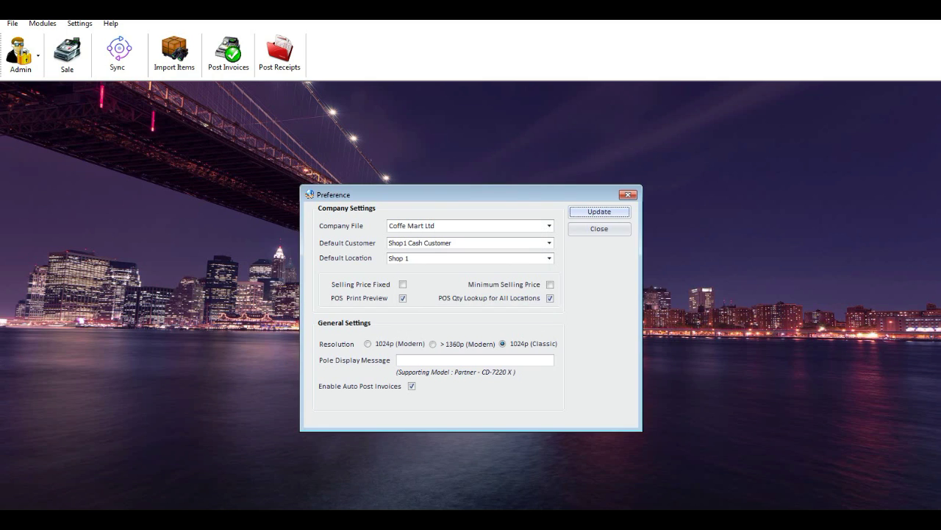
key("Tab")
key("Return")
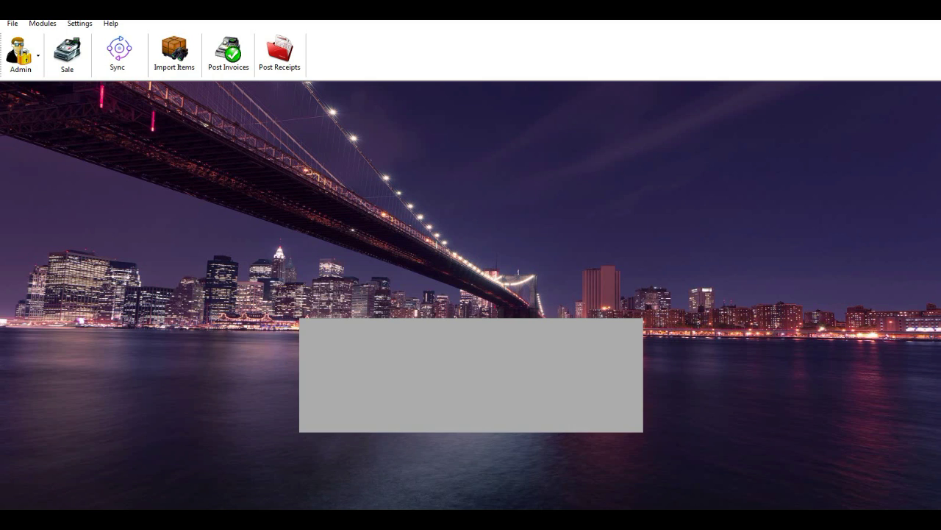
left_click(79, 23)
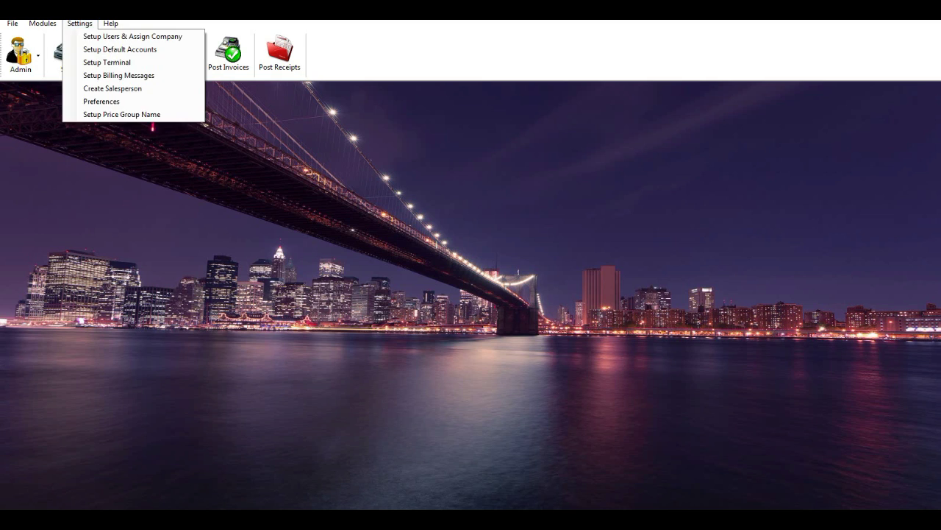
key("Down")
key("Down")
key("Down")
key("Return")
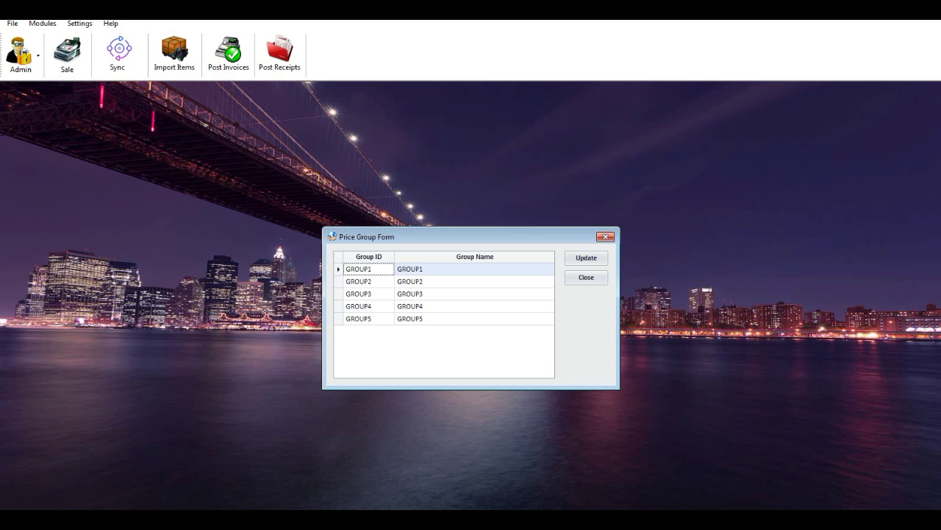
left_click(420, 281)
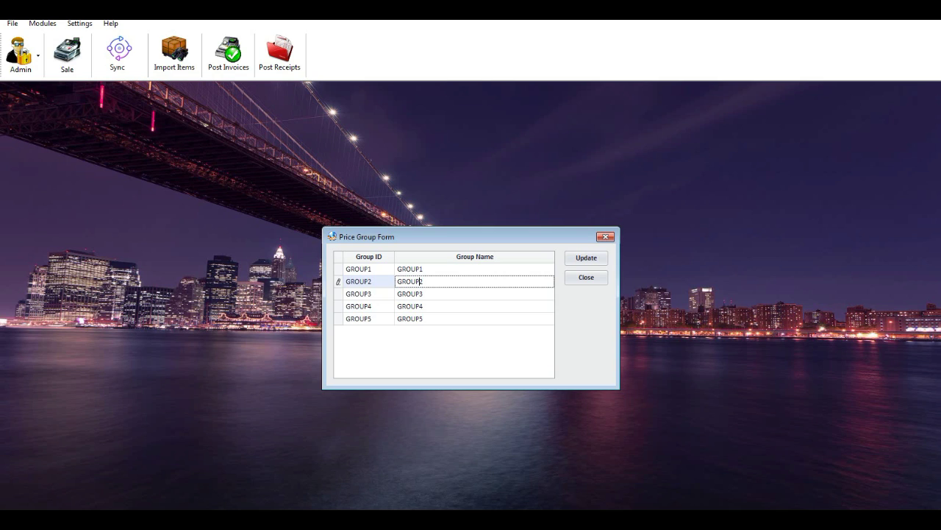
left_click(417, 293)
left_click(418, 306)
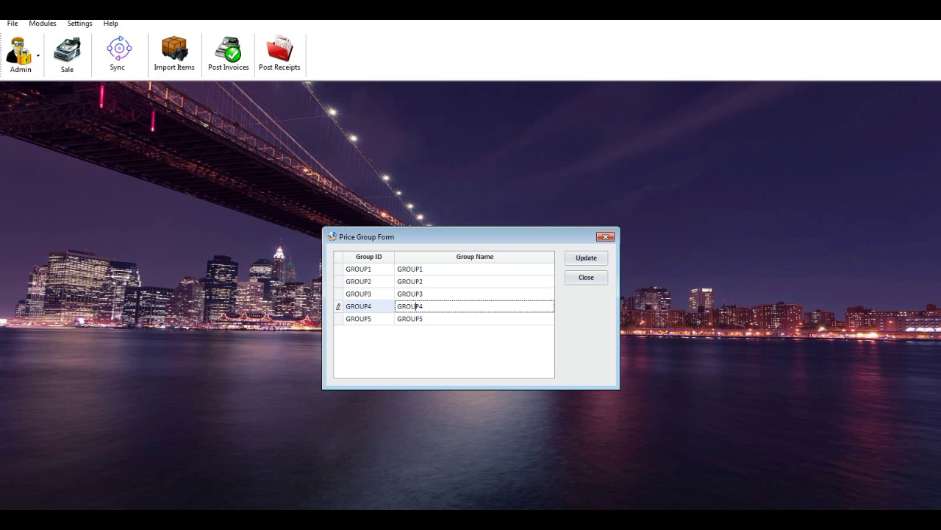
left_click(412, 268)
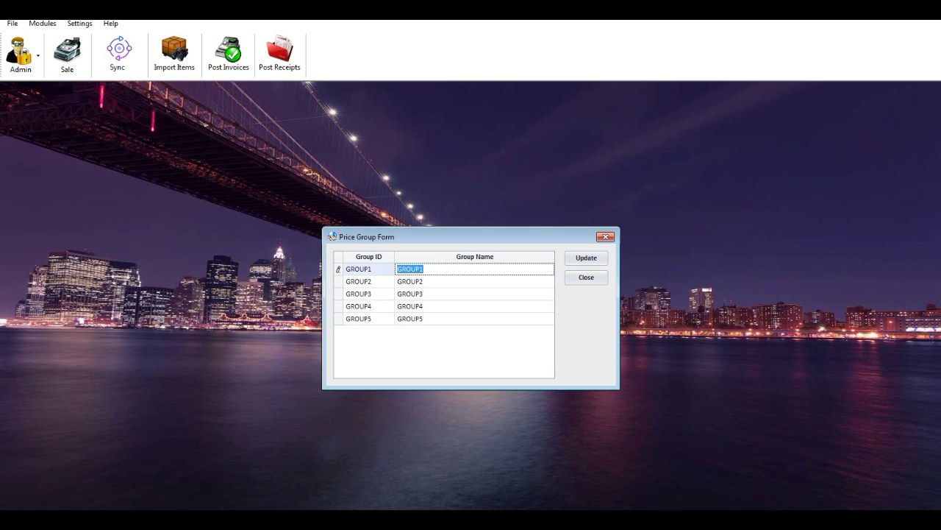
left_click(412, 281)
left_click(586, 277)
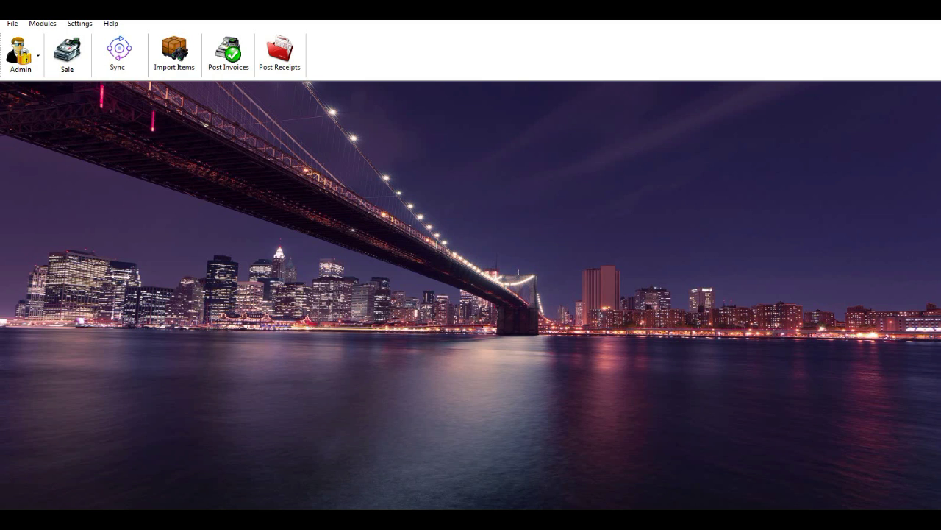
left_click(79, 23)
left_click(130, 33)
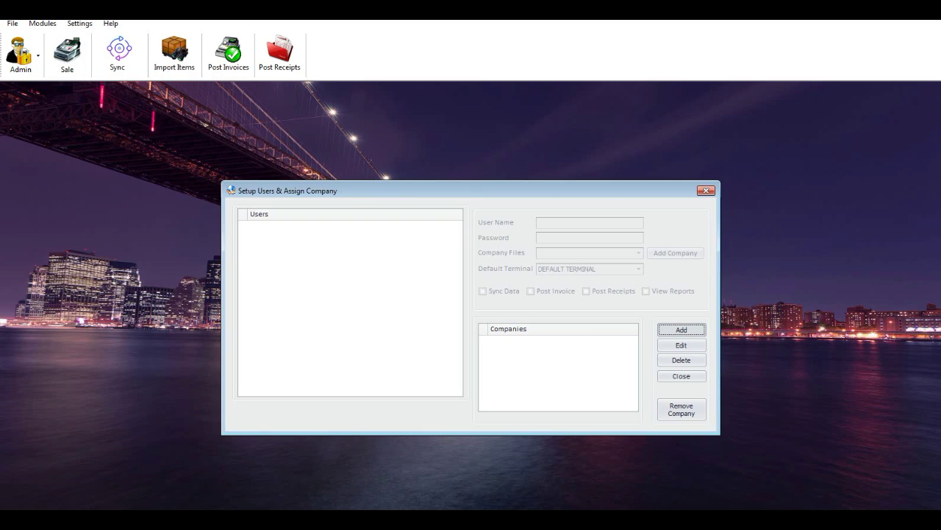
Add a new user with a user name and password, assigned to company Coffe Mart Ltd.
key("Return")
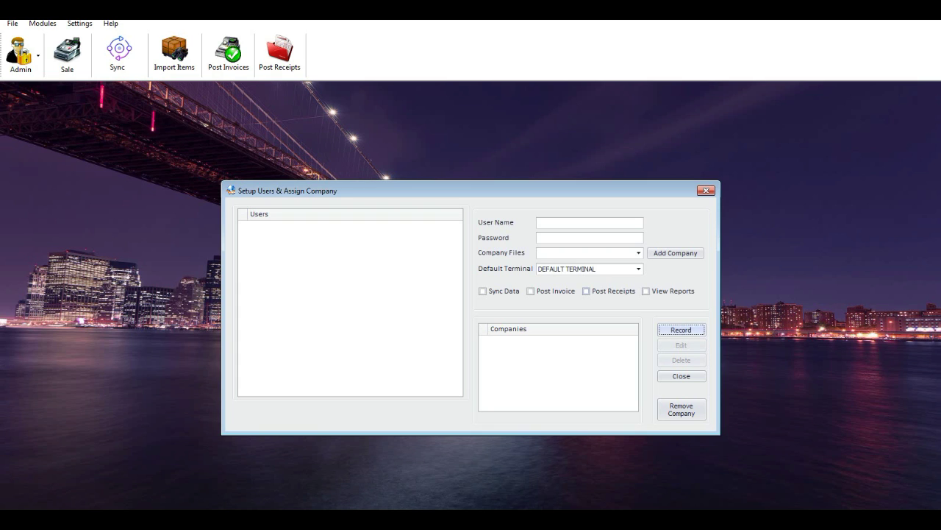
type("ADAM")
key("Tab")
type("123")
key("Tab")
key("alt+Down")
key("Down")
key("Return")
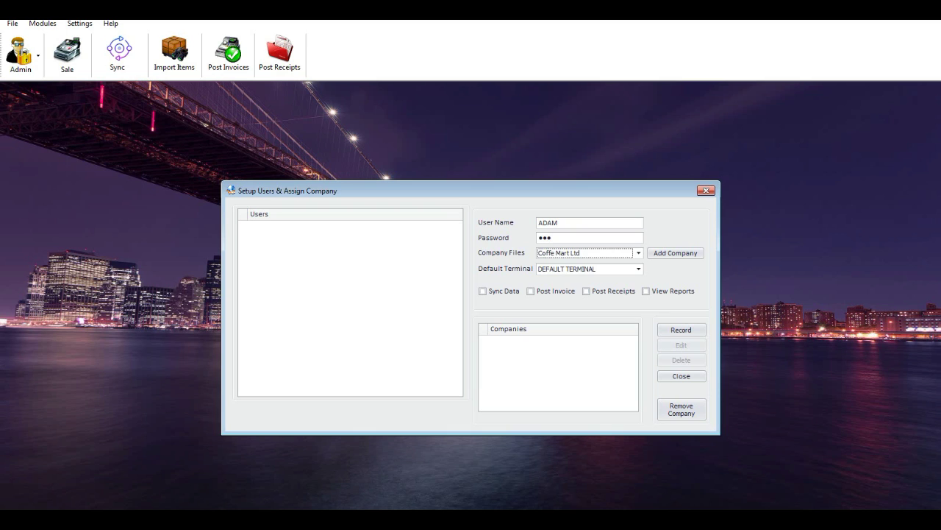
key("Tab")
key("Tab")
key("Return")
Give the user default terminal T02 and Post Invoice and Post Receipts rights, then save the user.
key("shift+Tab")
key("alt+Down")
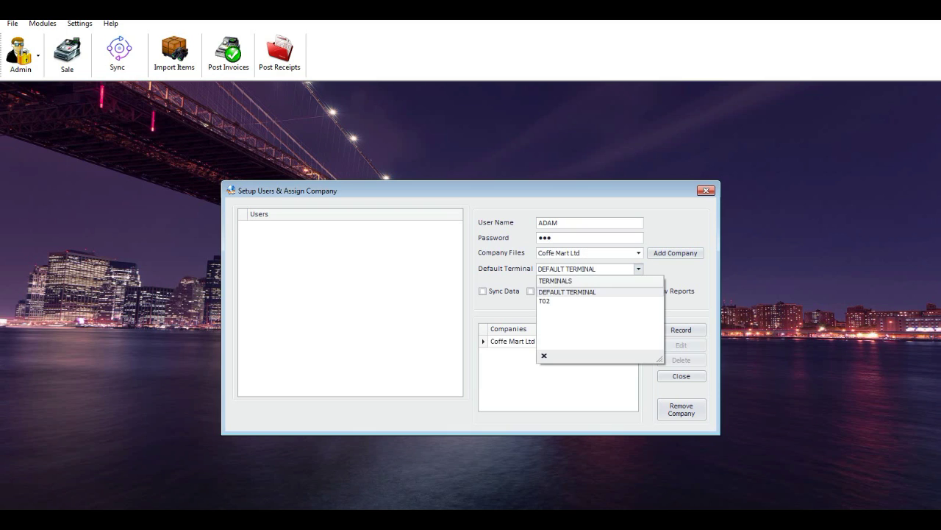
key("Down")
key("Return")
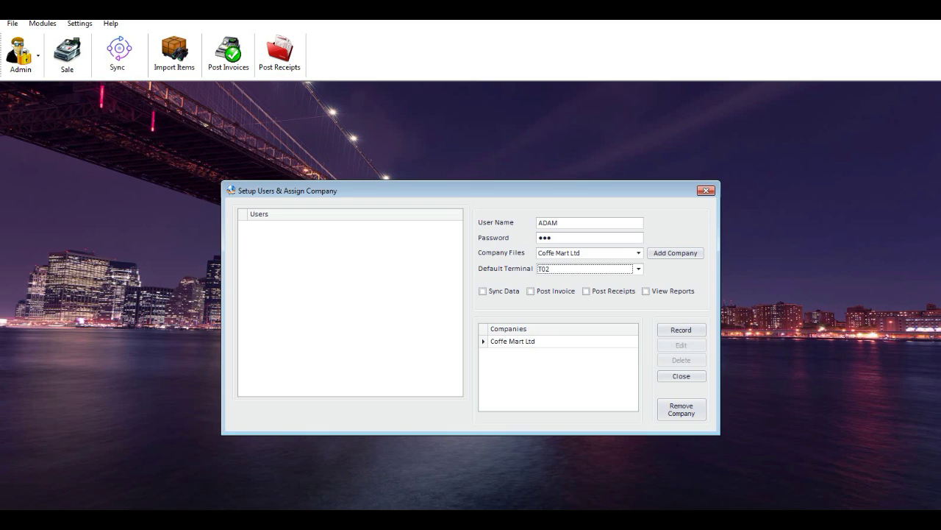
key("Tab")
key("space")
key("Tab")
key("Tab")
key("space")
key("Tab")
key("space")
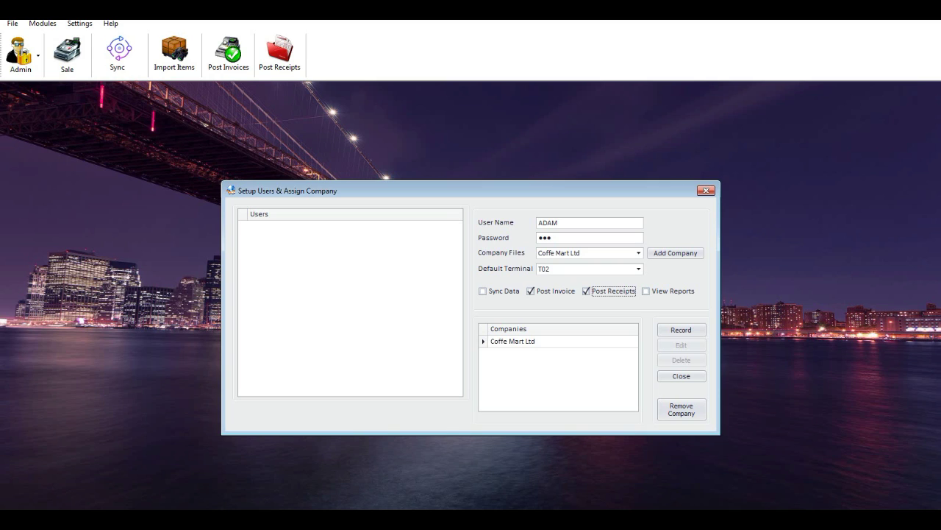
key("Return")
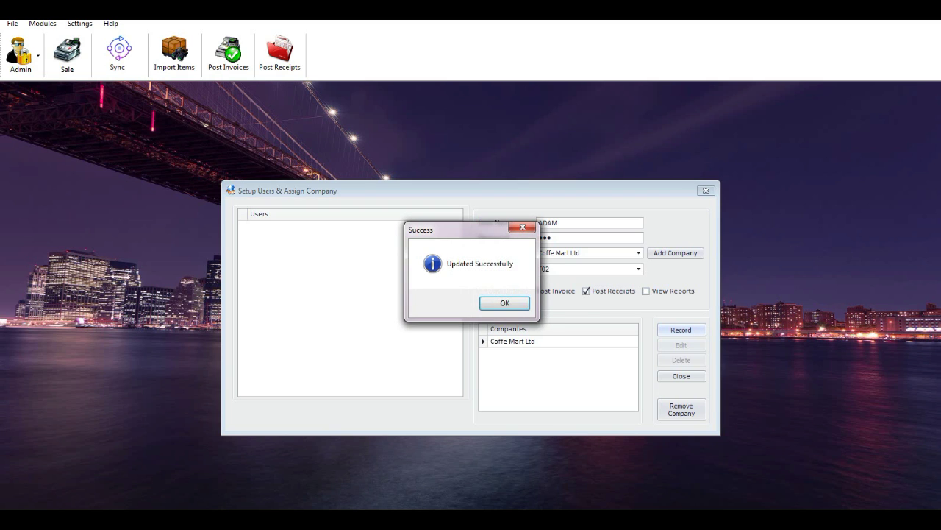
key("Return")
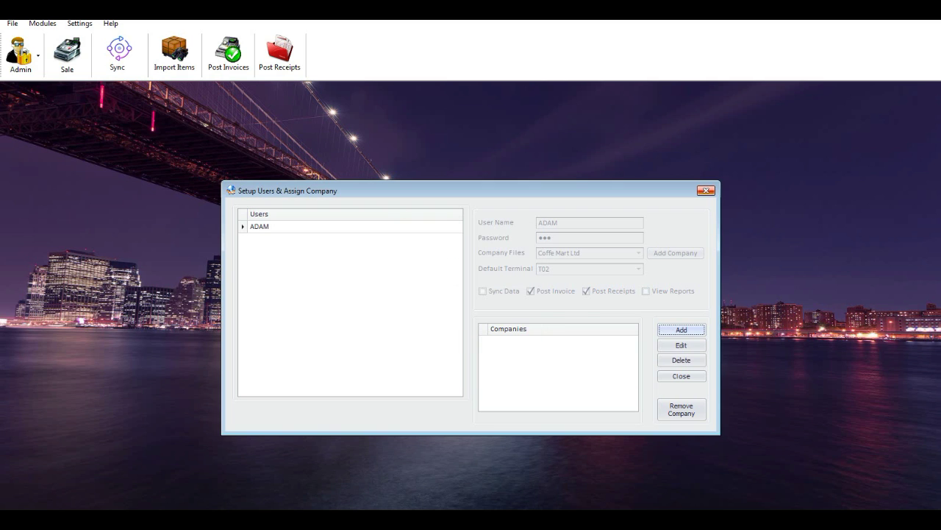
key("Escape")
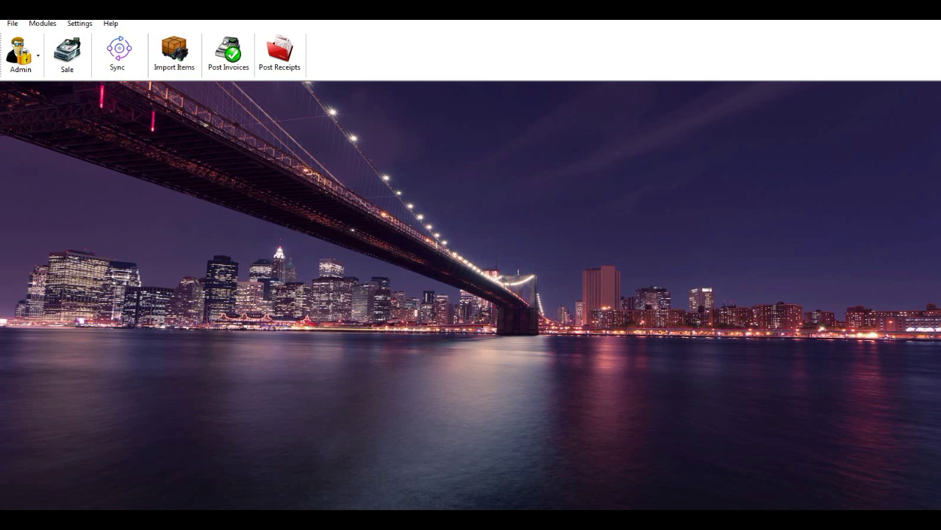
In Manager, open Coffe Mart Ltd's Inventory Items Batch Update page and select all item data.
left_click(379, 456)
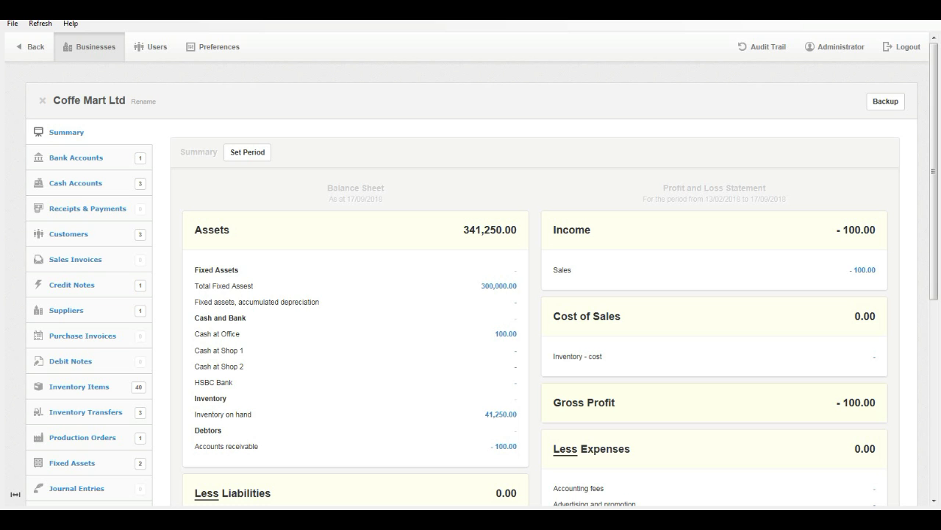
left_click(79, 386)
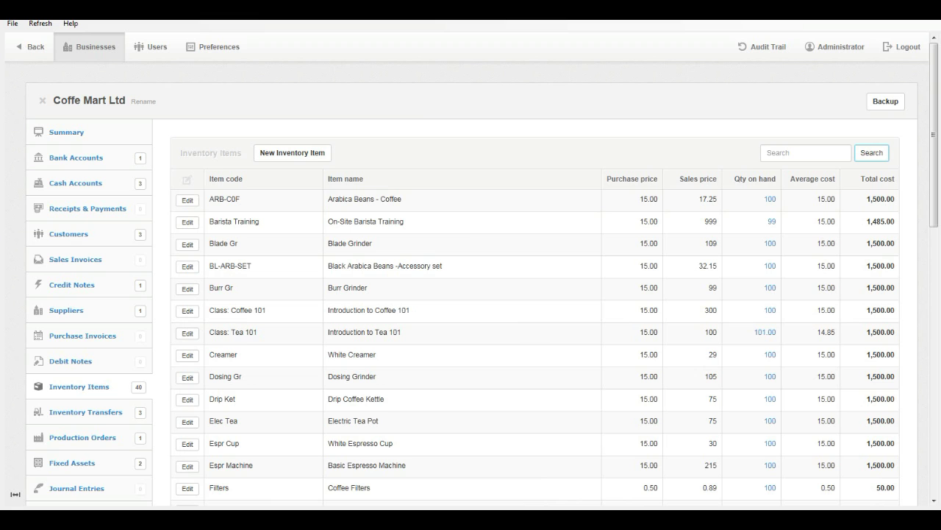
scroll(471, 295, "down", 15)
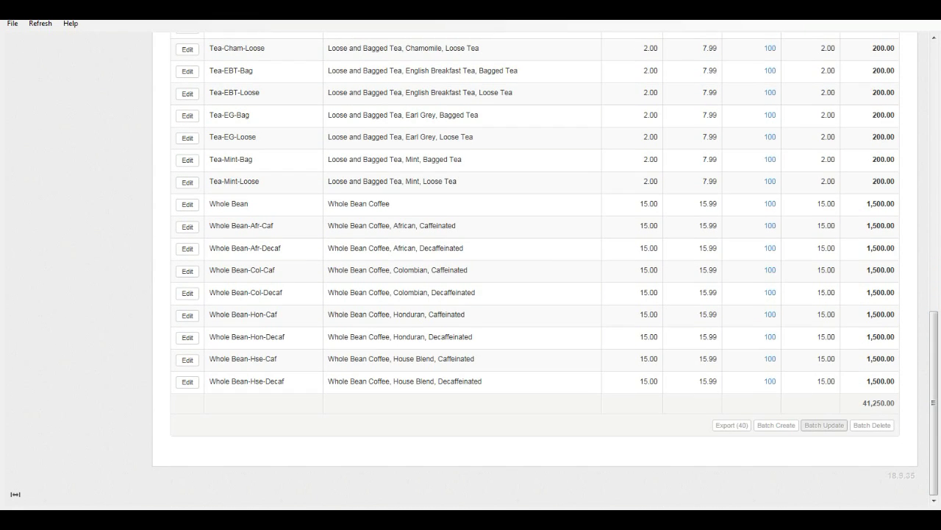
left_click(825, 426)
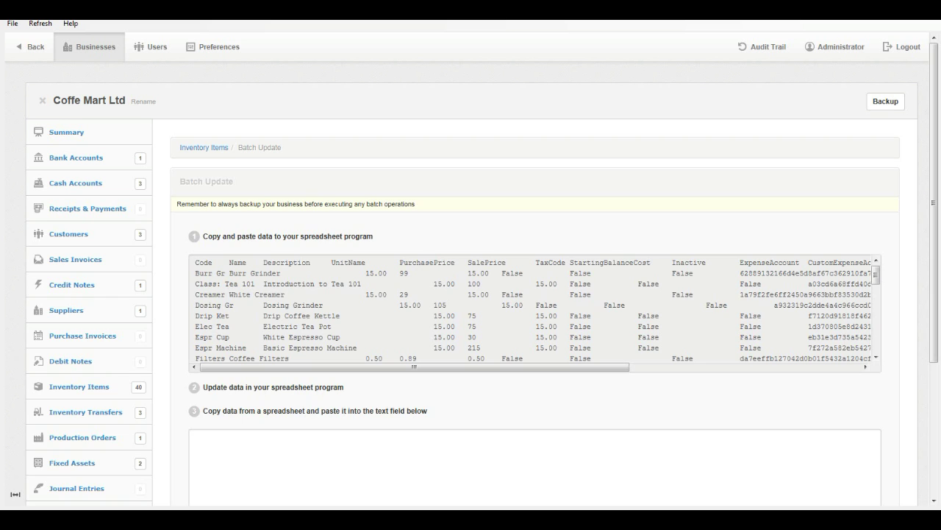
key("ctrl+a")
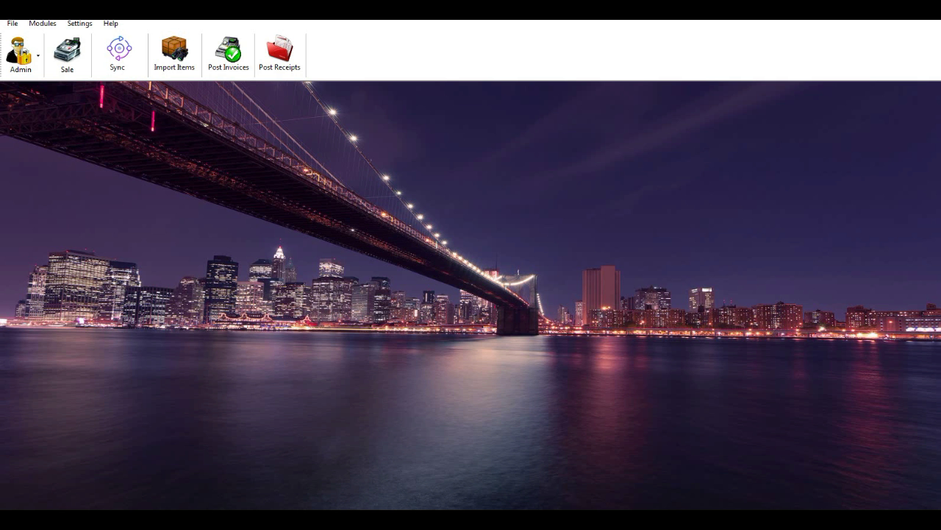
Paste the copied inventory item data into the item import grid.
left_click(175, 53)
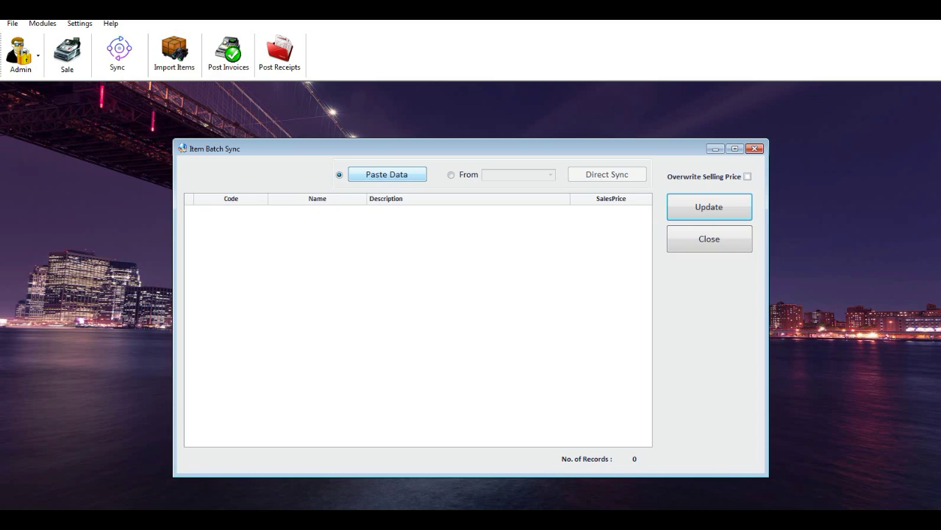
left_click(387, 175)
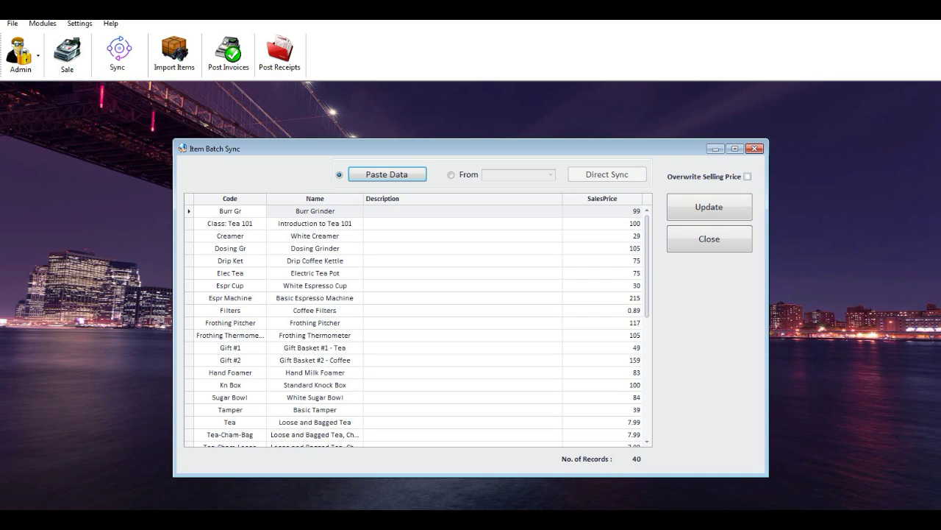
key("Tab")
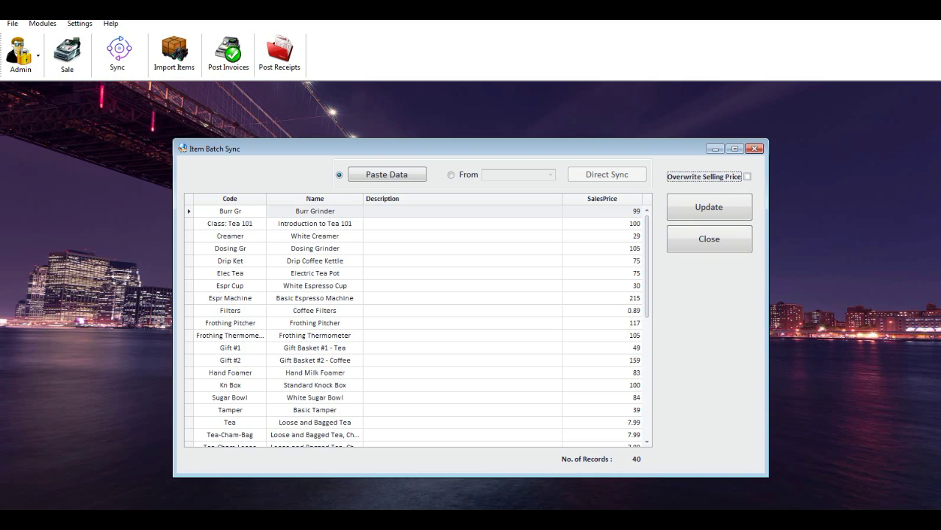
left_click(463, 323)
left_click(463, 272)
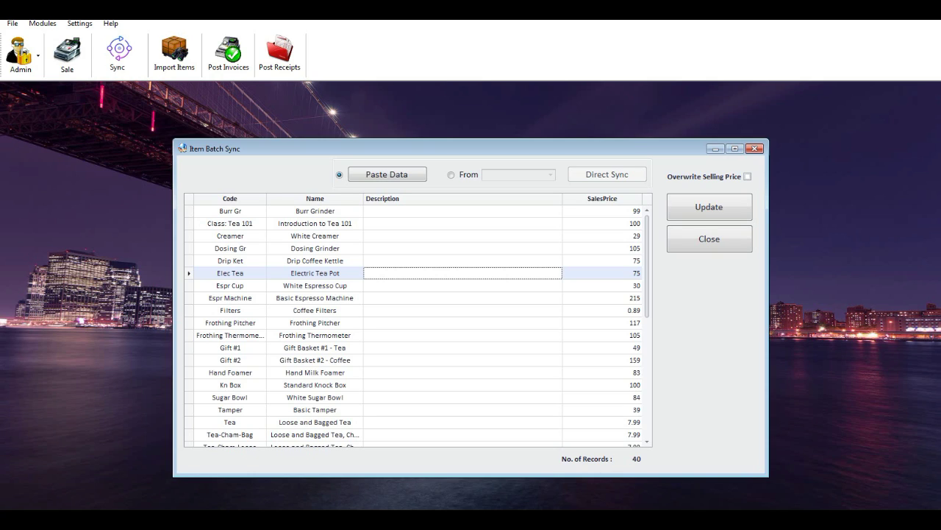
Save the 40 imported items with their sales prices and close Item Batch Sync.
left_click(451, 175)
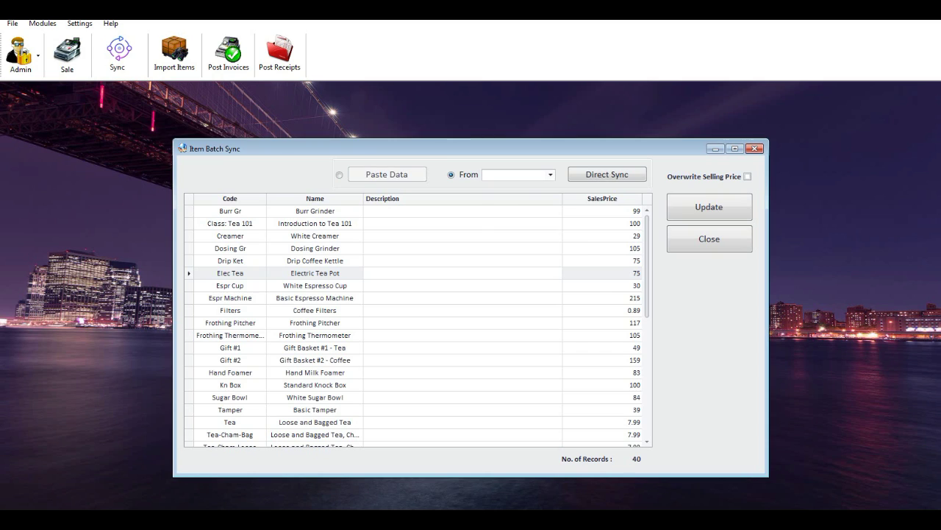
left_click(551, 174)
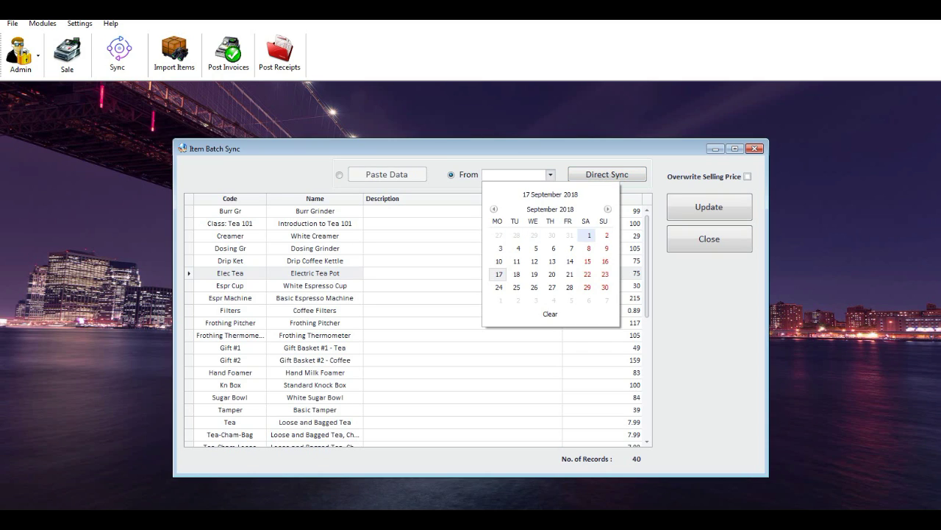
key("Escape")
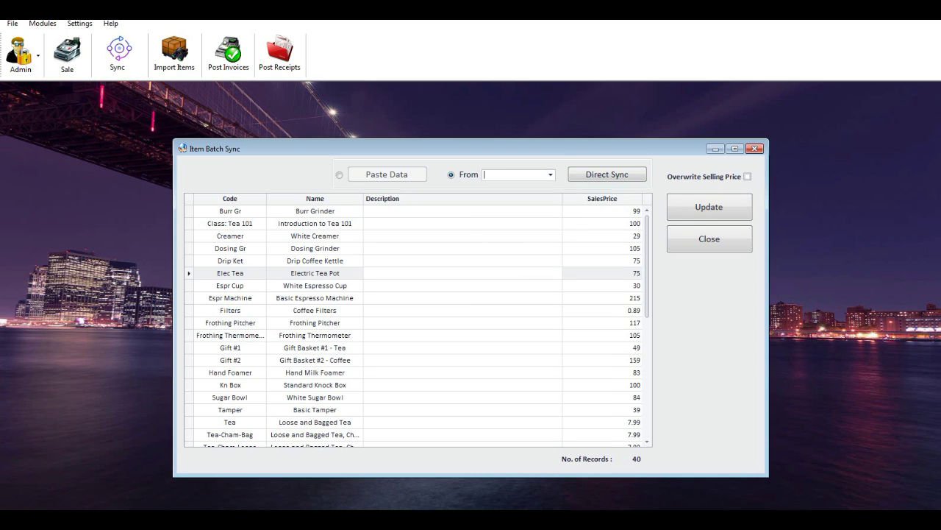
scroll(418, 323, "down", 5)
scroll(418, 323, "up", 5)
key("Return")
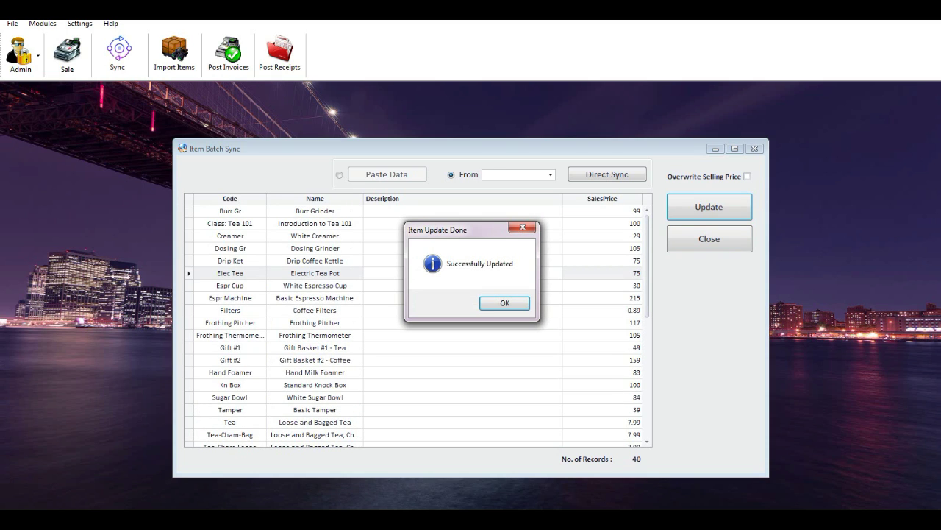
key("Return")
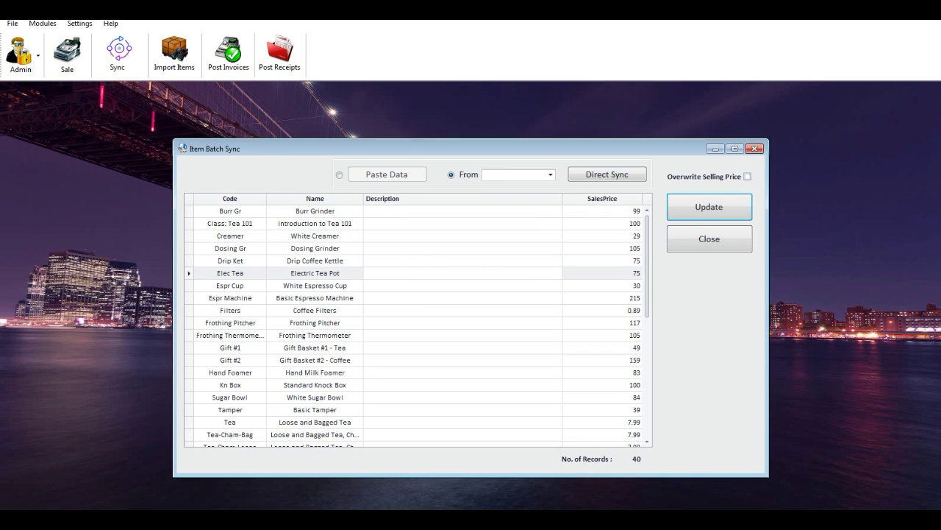
key("Tab")
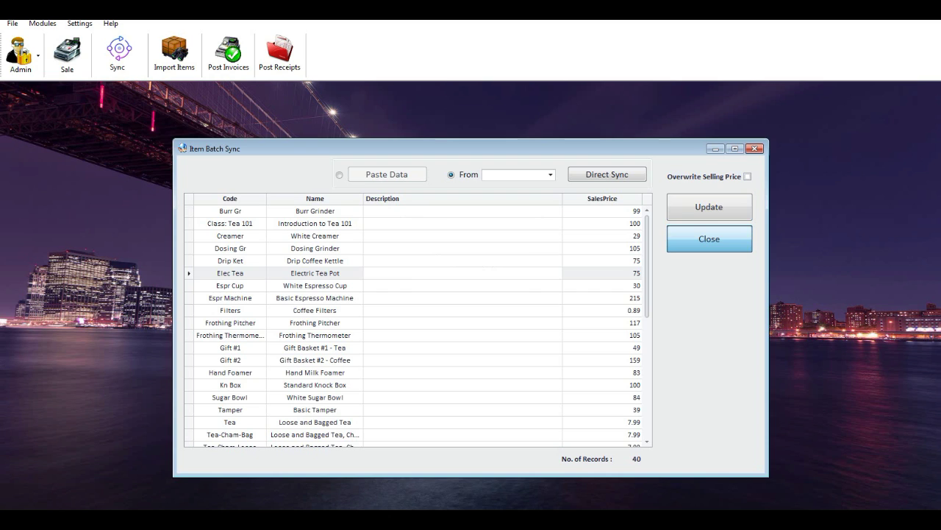
key("Return")
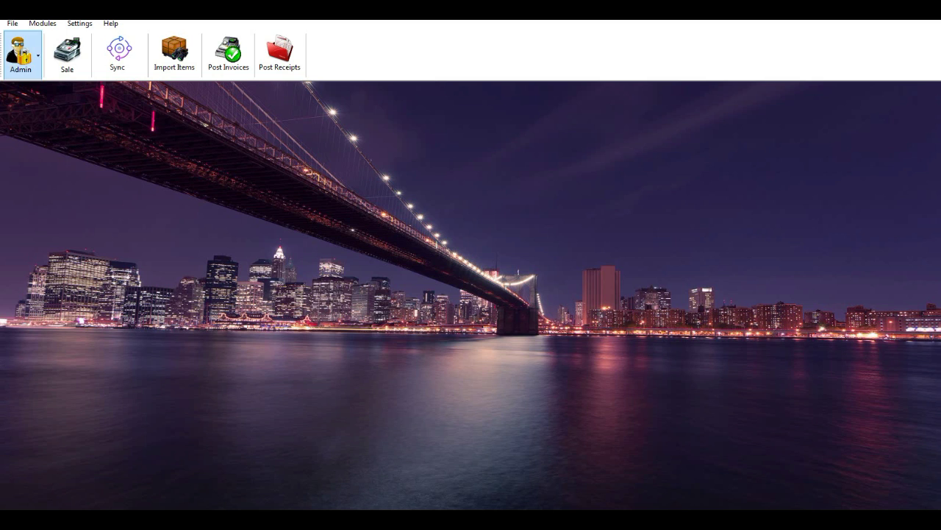
left_click(22, 55)
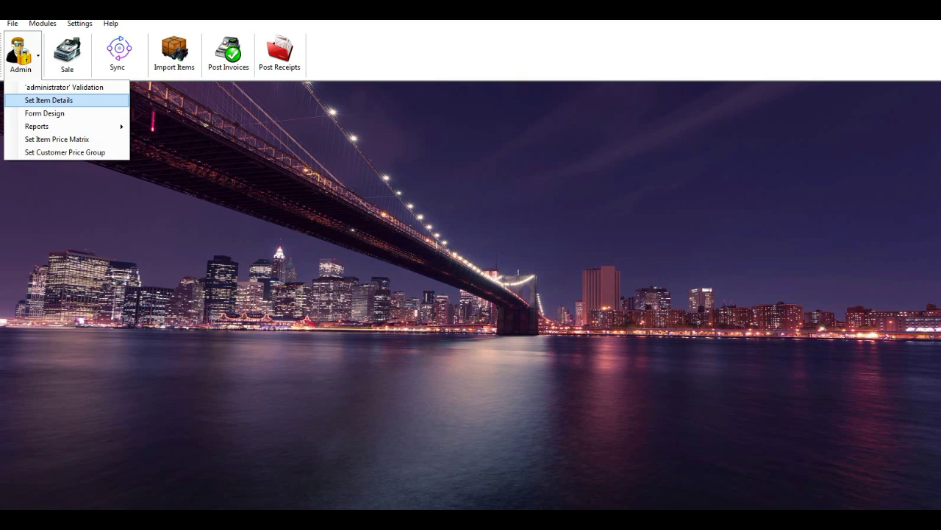
left_click(48, 100)
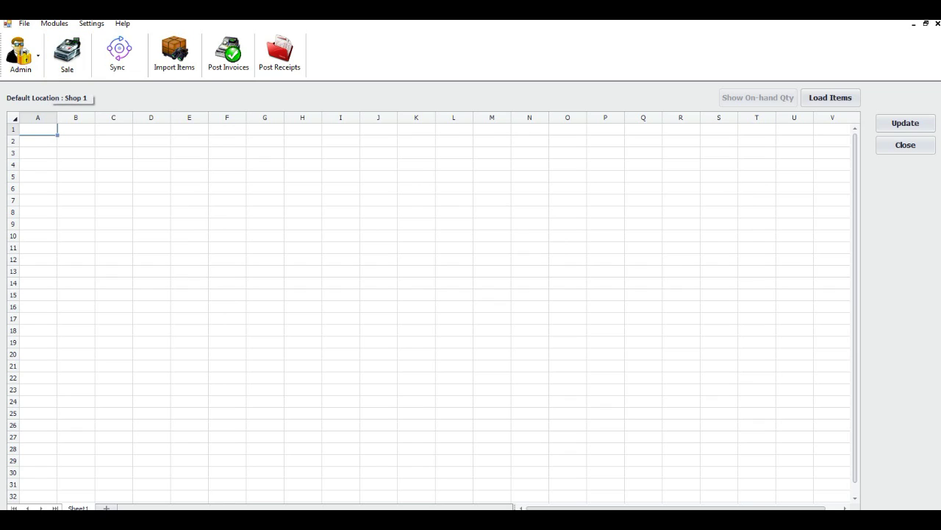
left_click(20, 53)
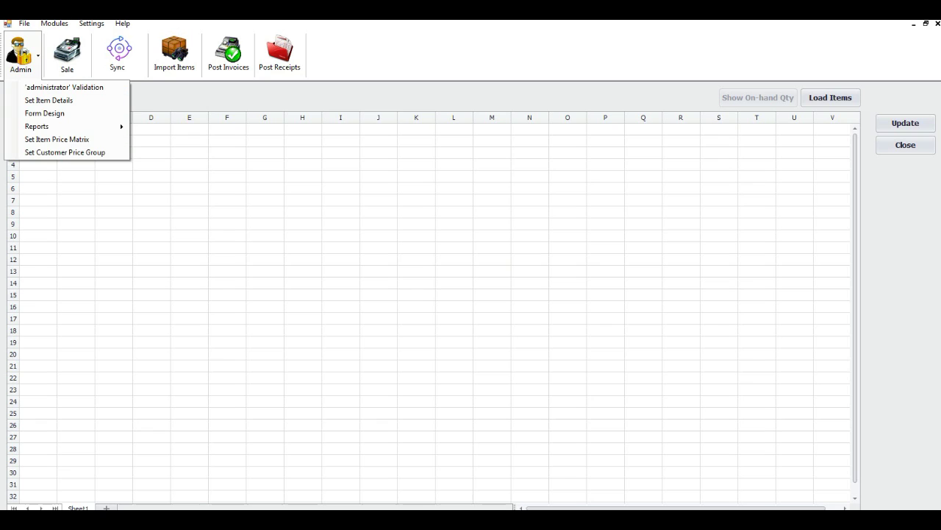
key("Escape")
left_click(830, 97)
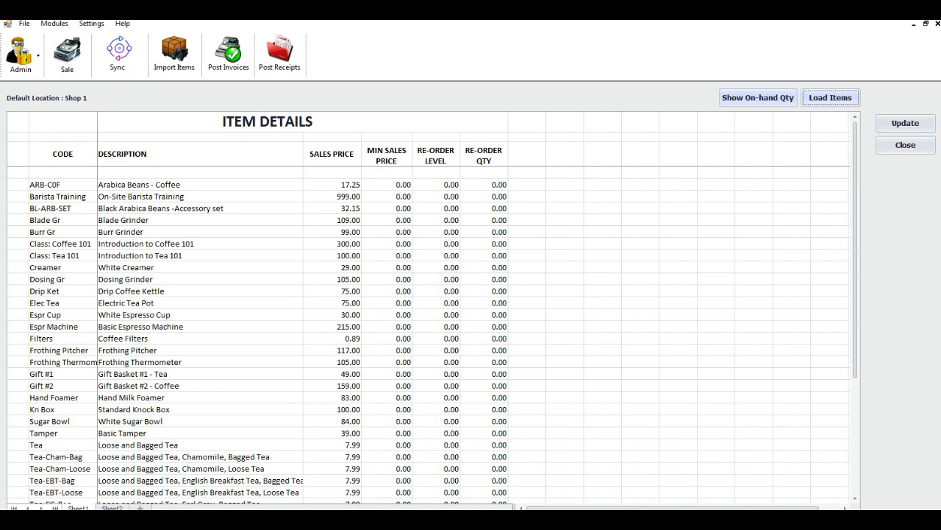
left_click(758, 97)
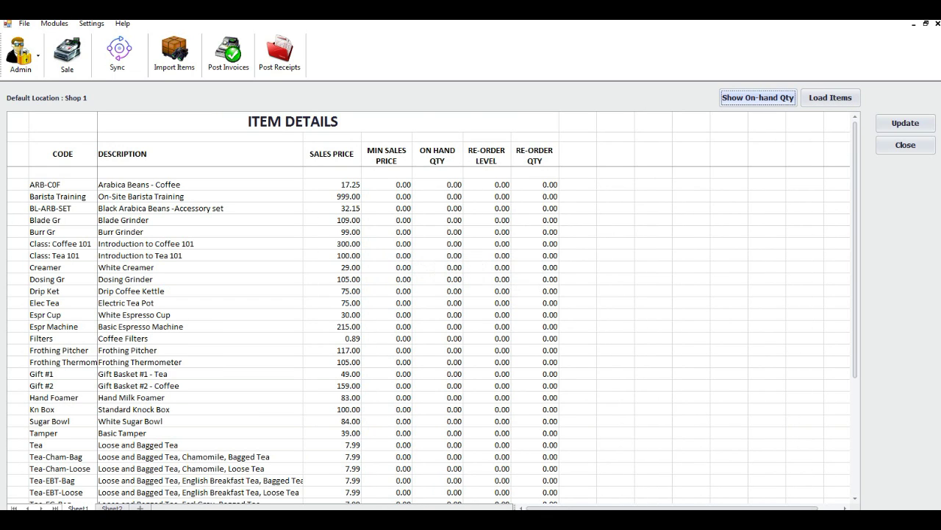
left_click(331, 185)
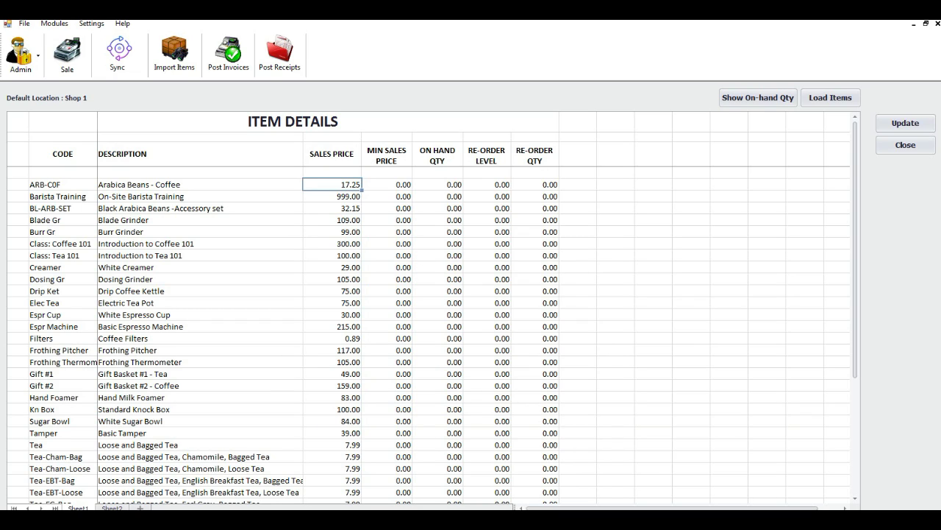
left_click(387, 185)
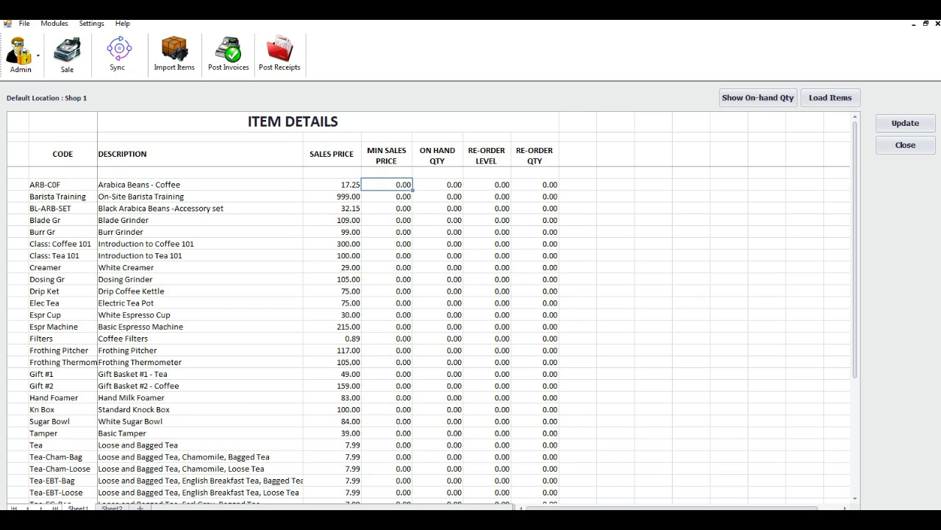
left_click(487, 185)
left_click(535, 185)
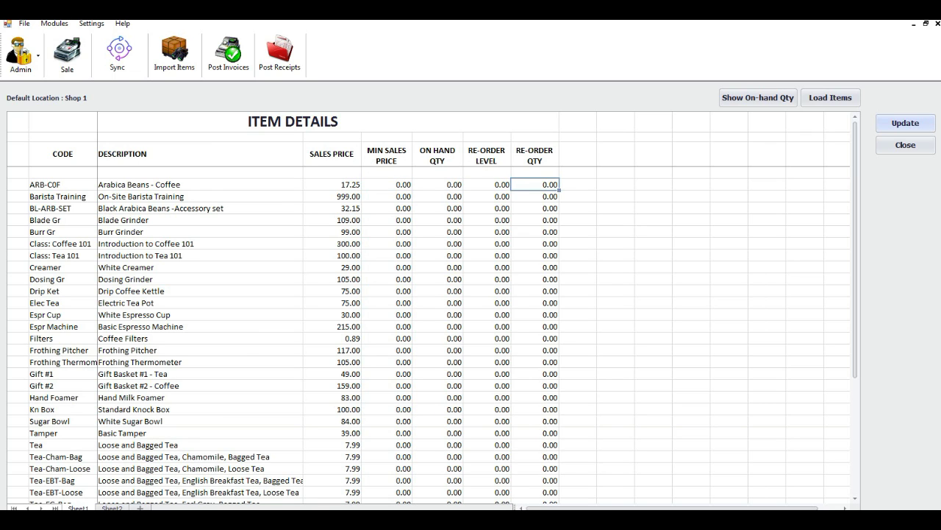
left_click(905, 145)
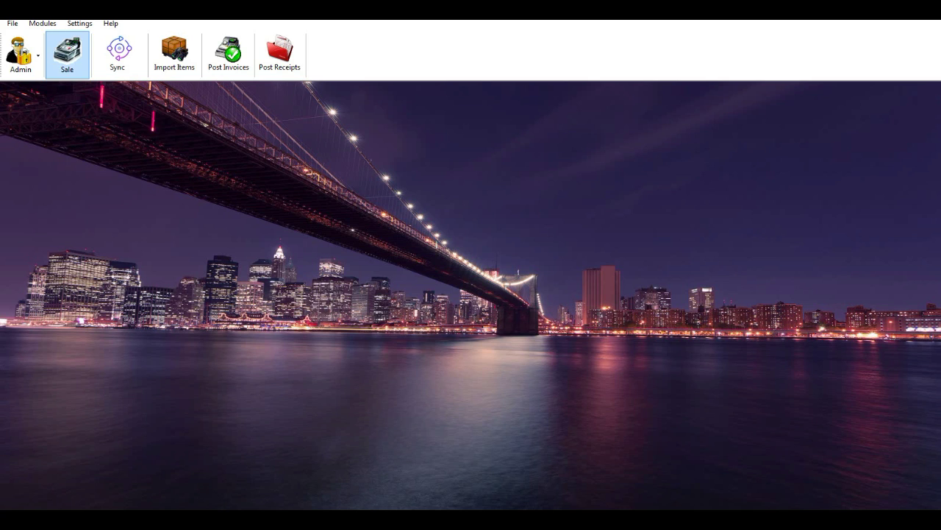
Rename price group GROUP1 to Reseller and save the price group names.
left_click(79, 23)
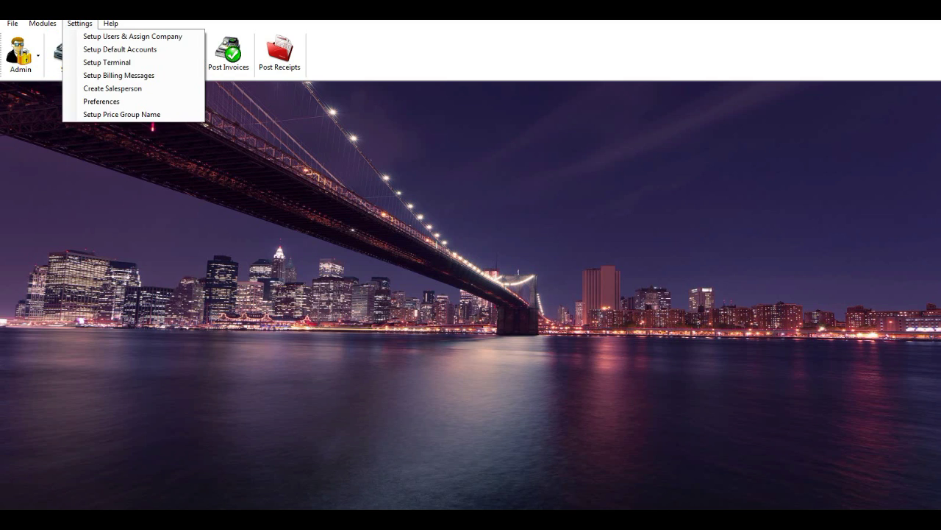
key("Return")
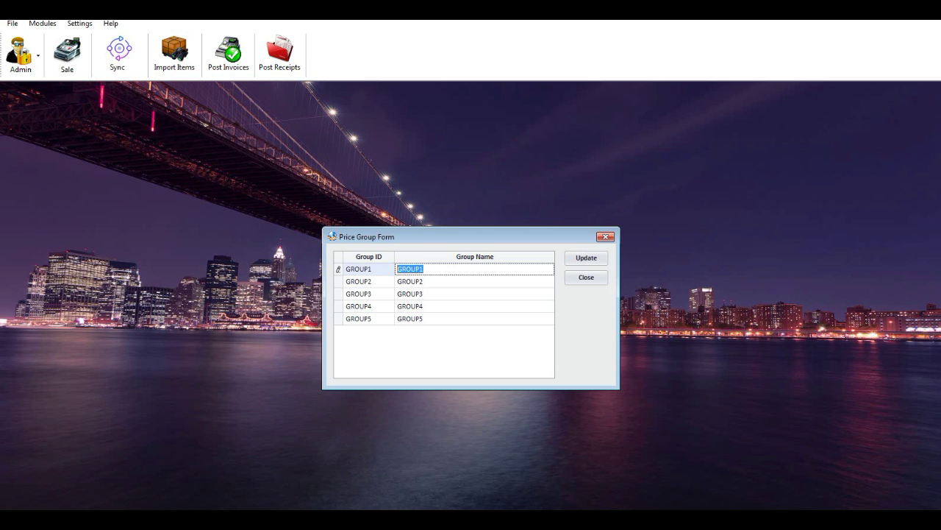
type("seller")
key("Return")
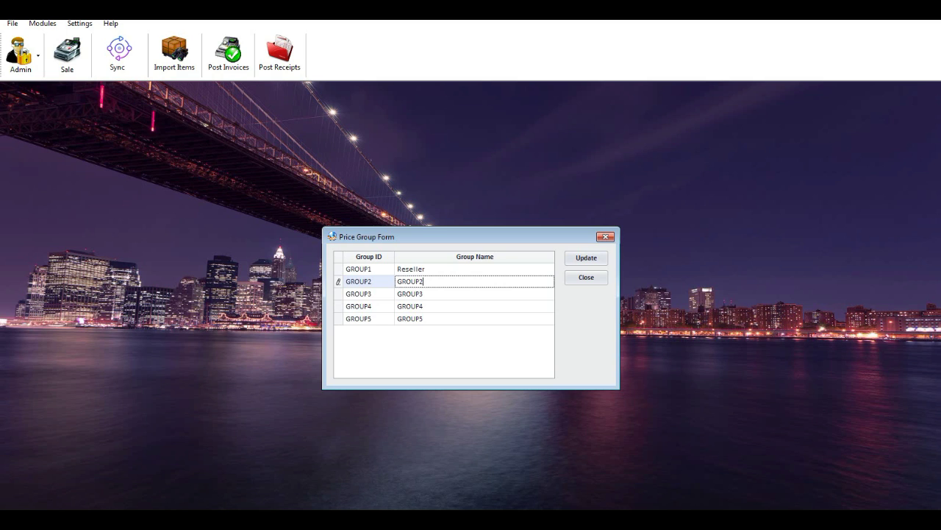
left_click(586, 258)
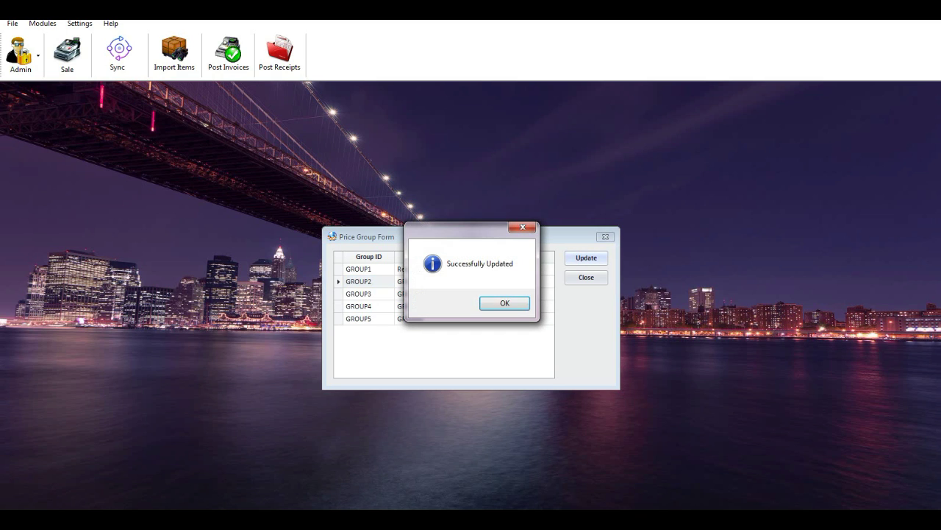
left_click(505, 303)
left_click(587, 277)
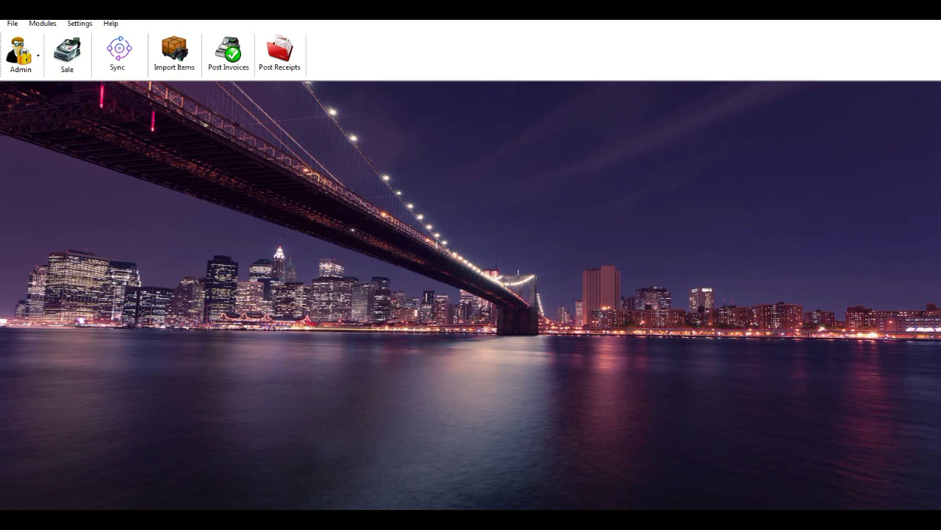
Load items into the Item Price Matrix, check the group price cells, and close it.
left_click(20, 53)
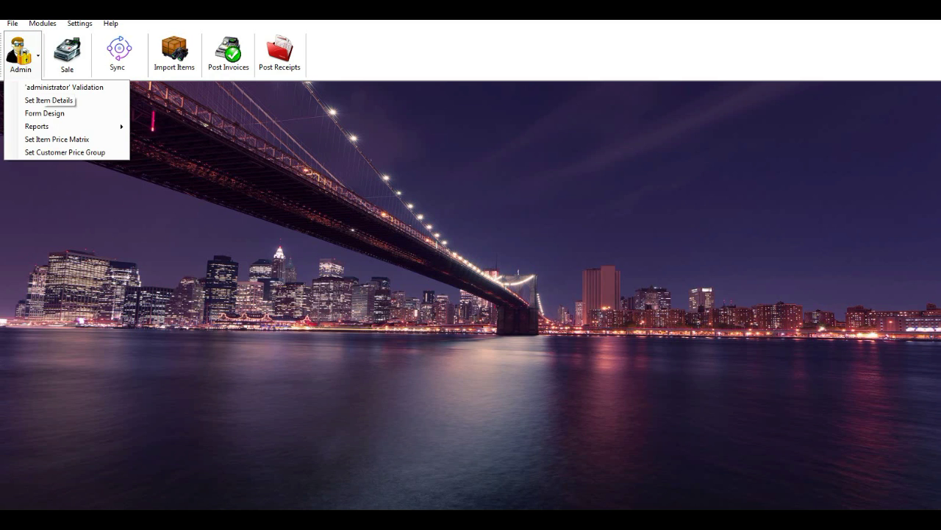
left_click(52, 138)
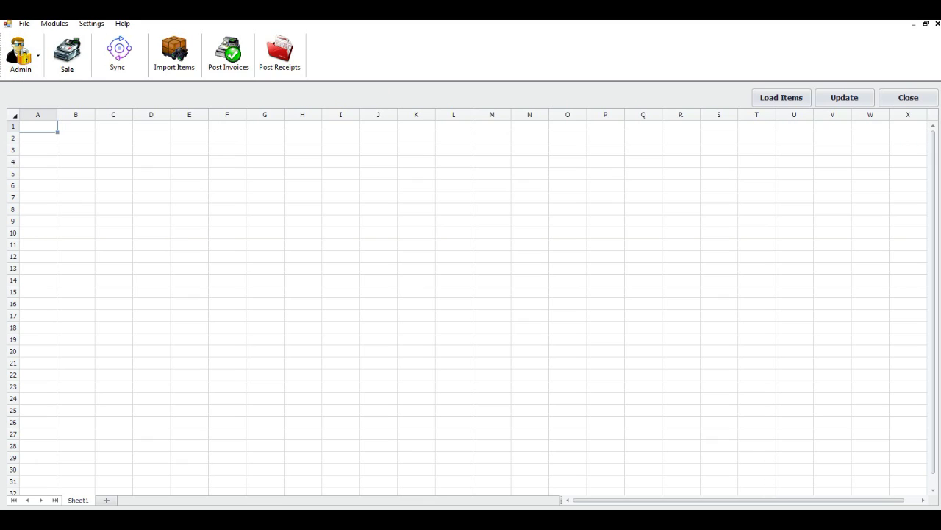
left_click(781, 97)
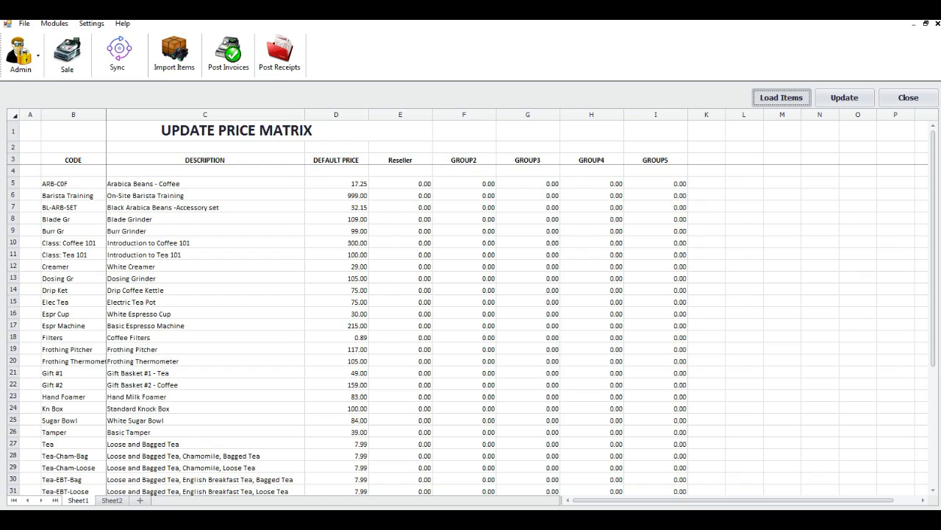
left_click(400, 183)
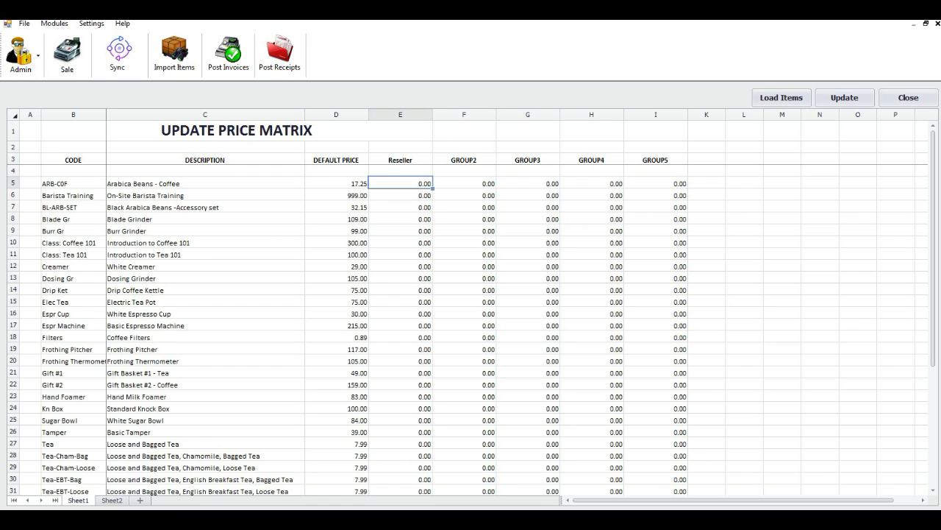
left_click(400, 207)
left_click(464, 195)
left_click(592, 183)
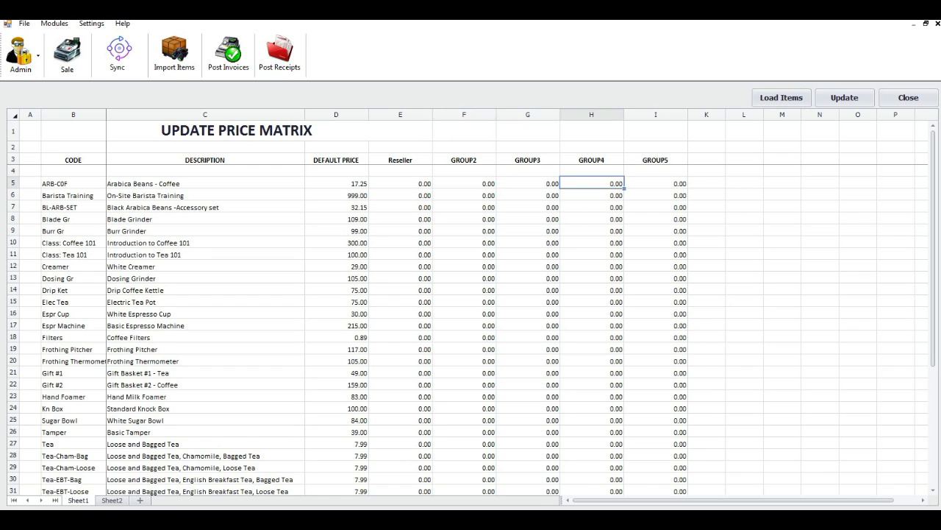
left_click(908, 97)
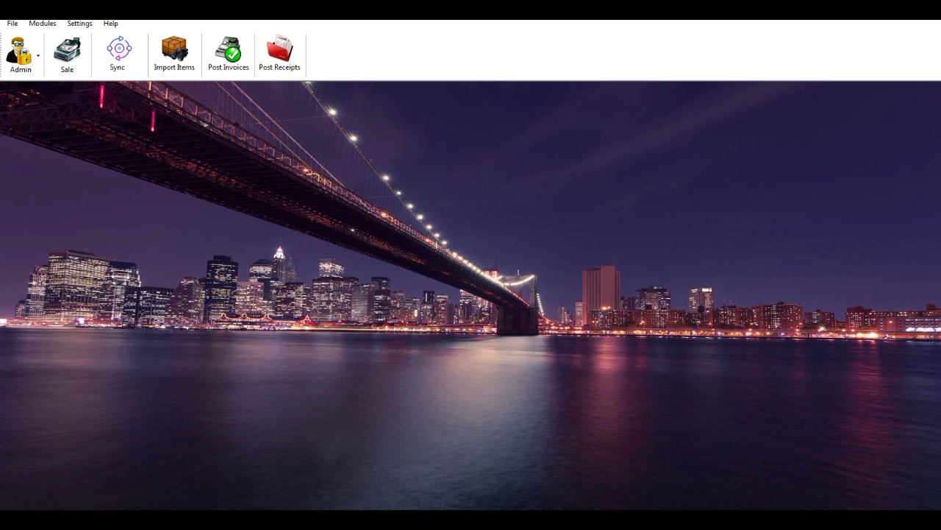
left_click(20, 53)
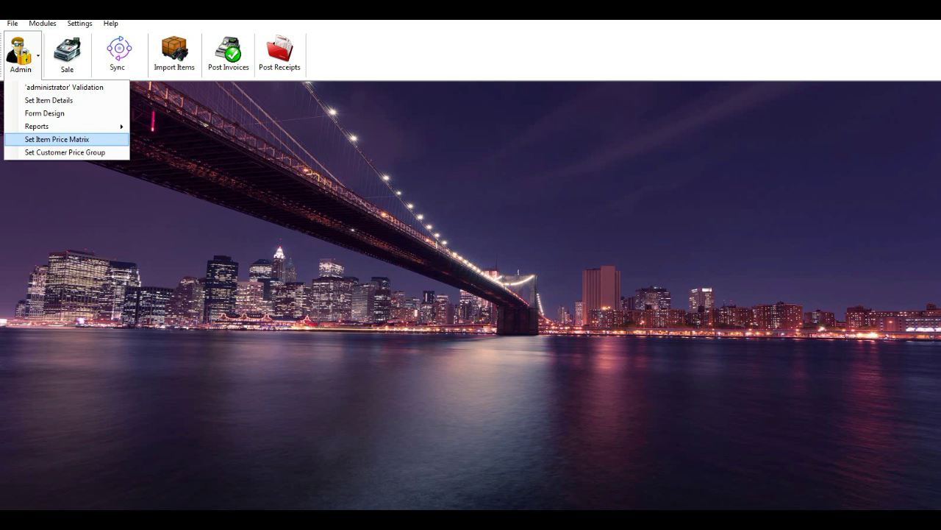
Set Shop1 Cash Customer's price group to LAST SELLING PRICE, leaving Shop2 on DEFAULTPRICE.
left_click(65, 153)
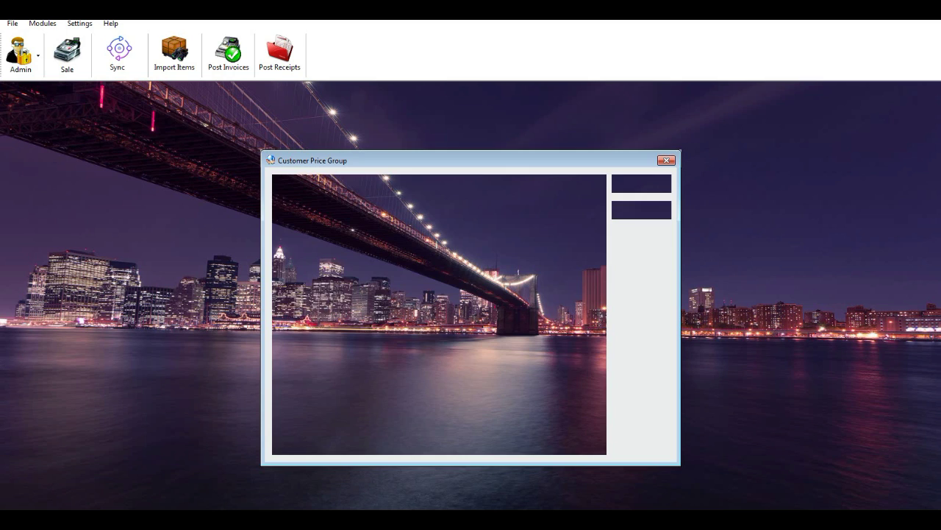
left_click(378, 204)
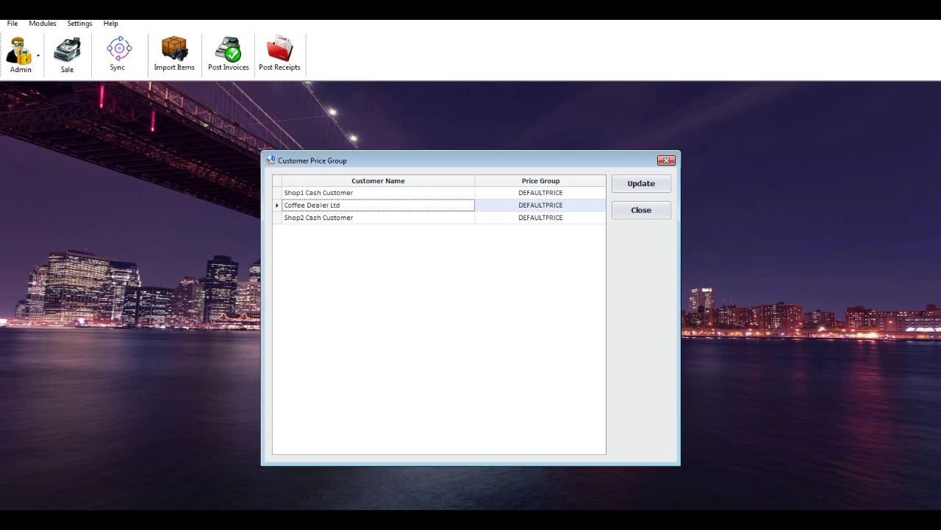
left_click(537, 180)
left_click(541, 192)
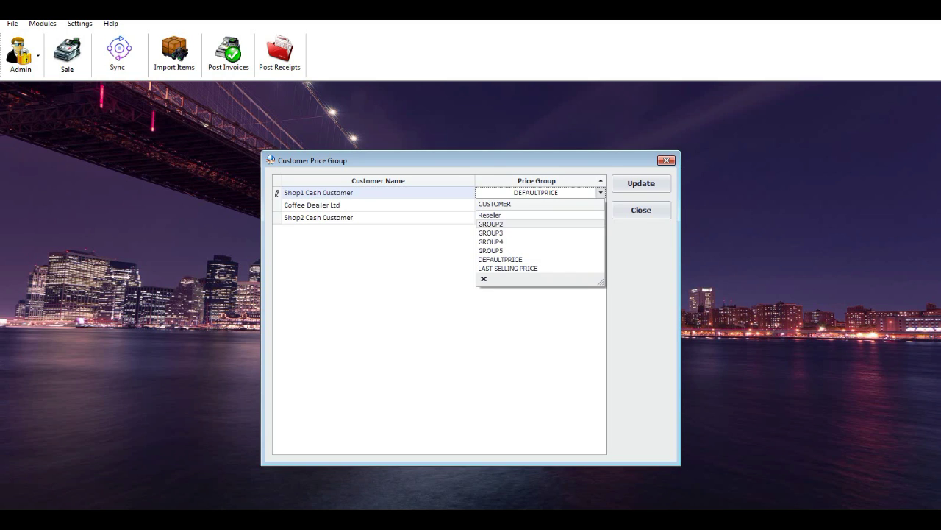
left_click(490, 215)
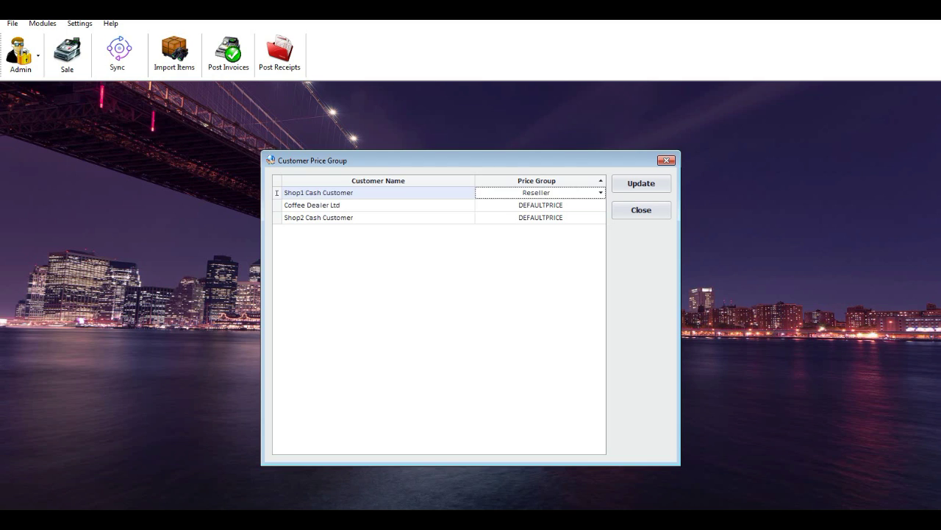
left_click(540, 204)
left_click(601, 204)
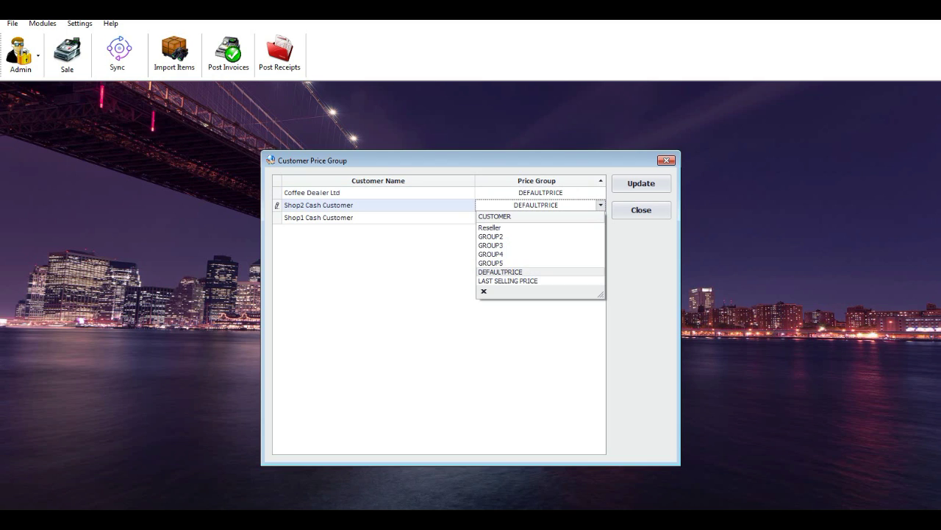
left_click(500, 272)
left_click(600, 217)
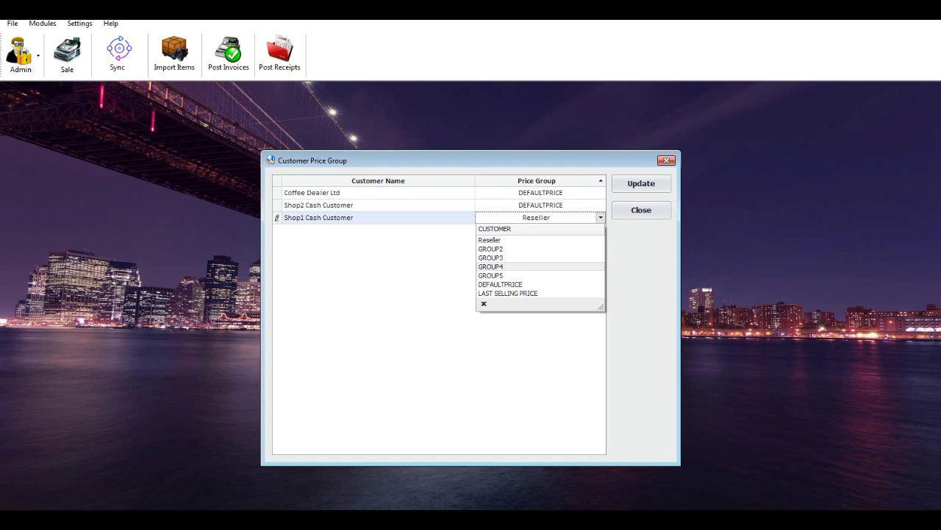
left_click(507, 293)
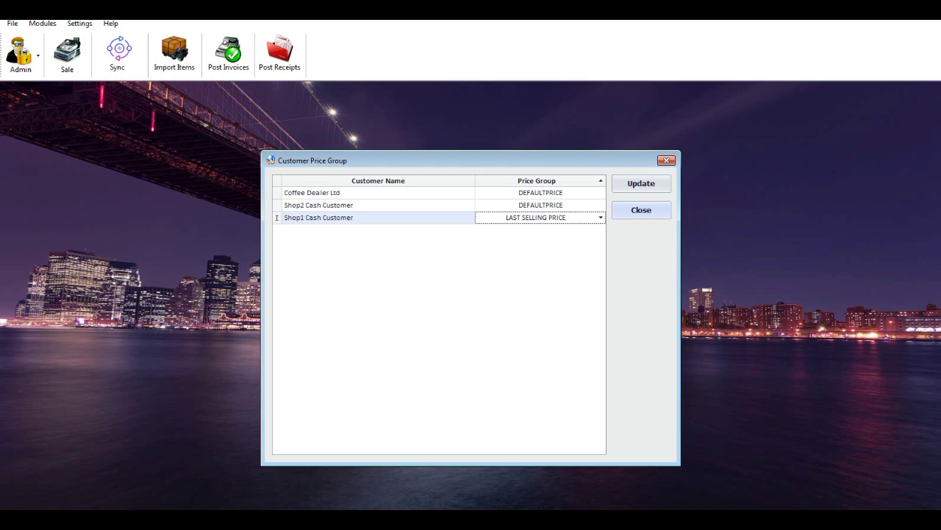
left_click(641, 210)
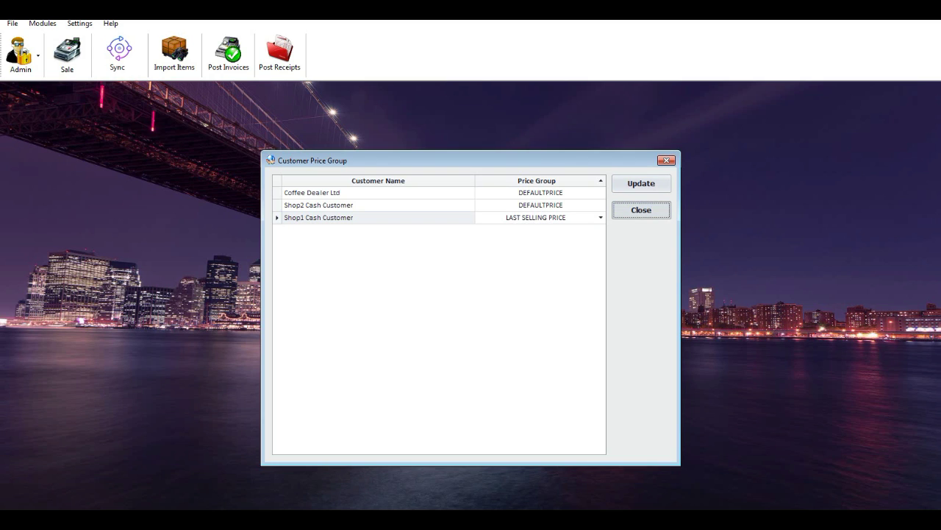
left_click(641, 210)
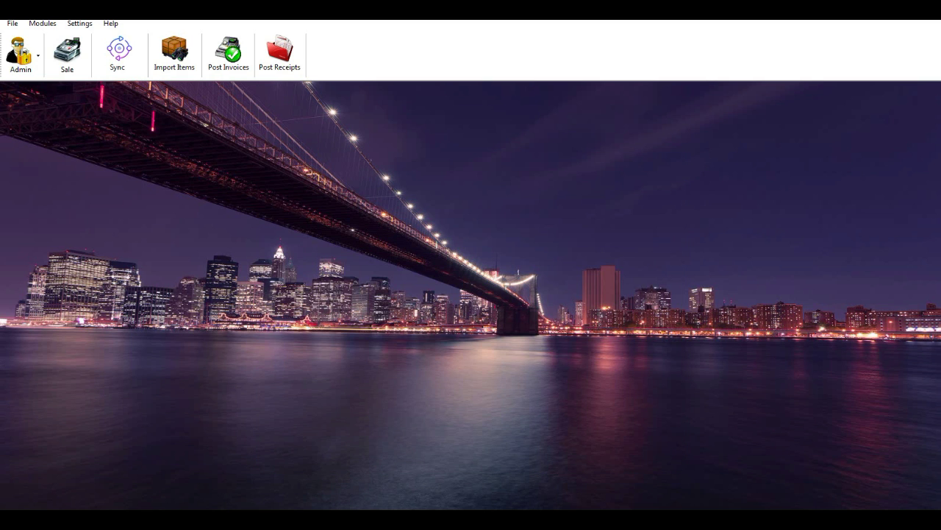
left_click(38, 56)
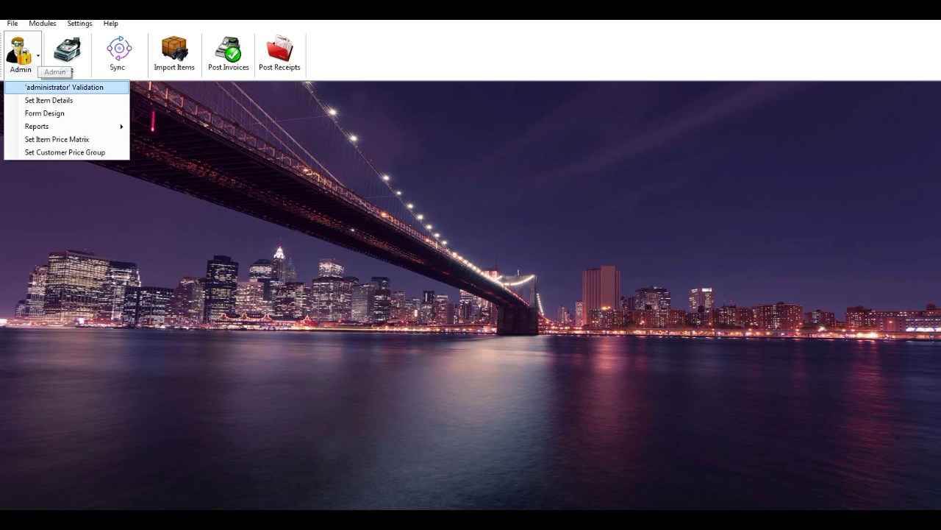
key("Down")
key("Down")
key("Return")
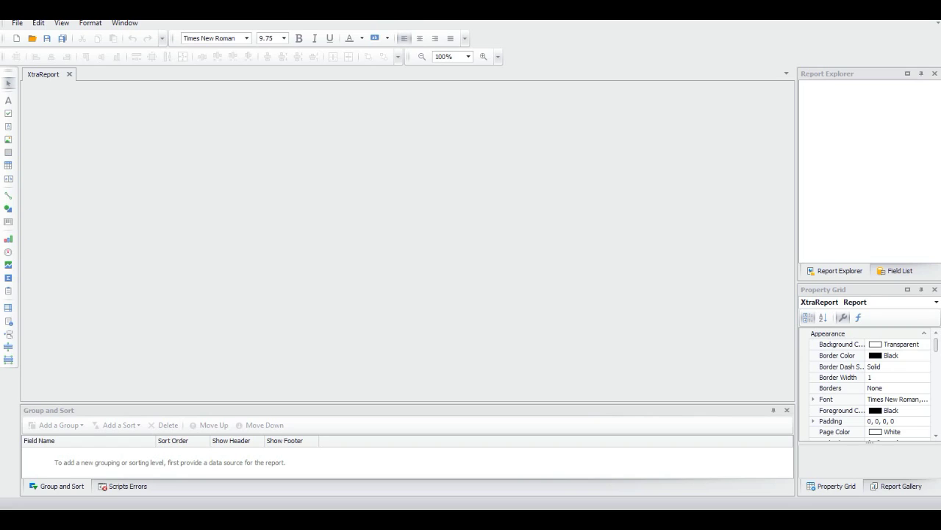
key("ctrl+o")
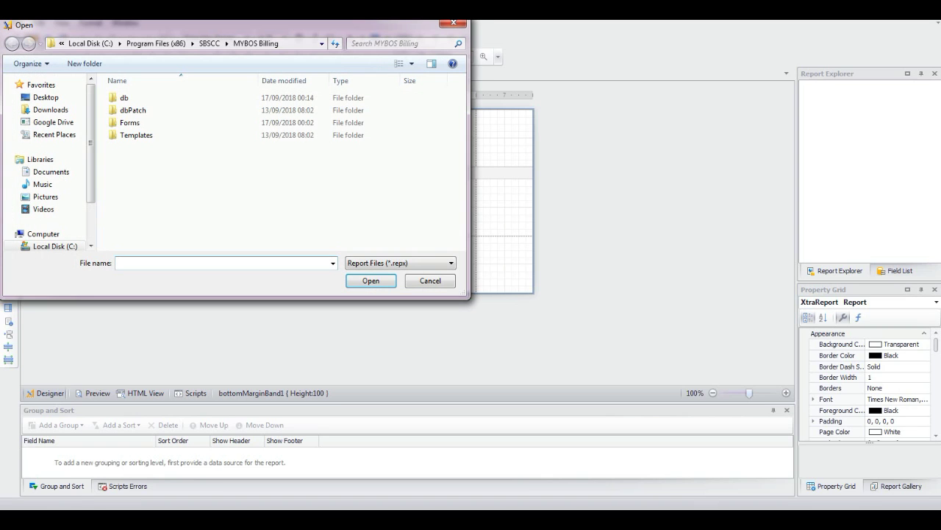
double_click(130, 122)
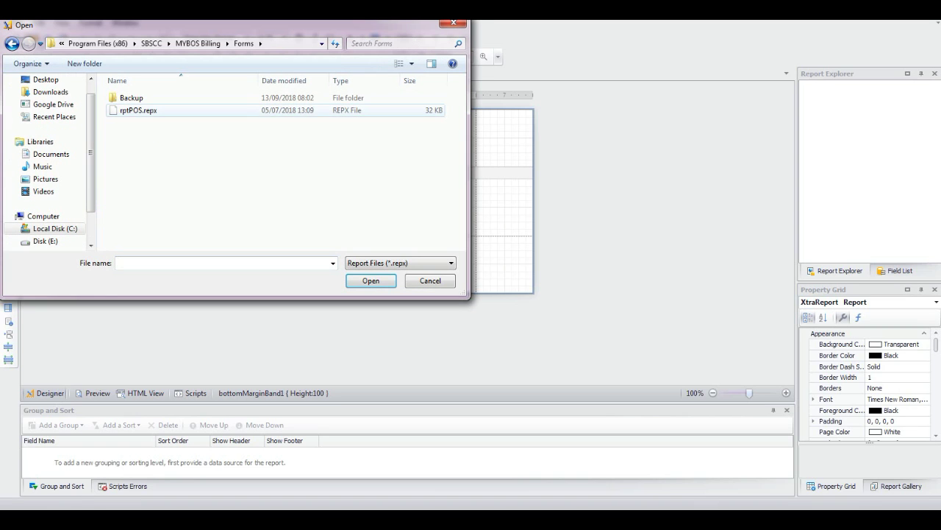
double_click(140, 110)
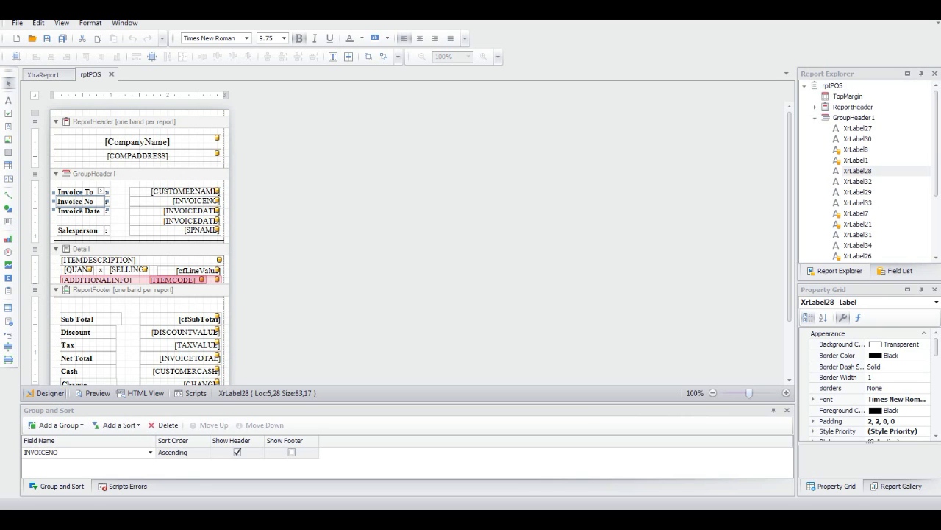
left_click(78, 211)
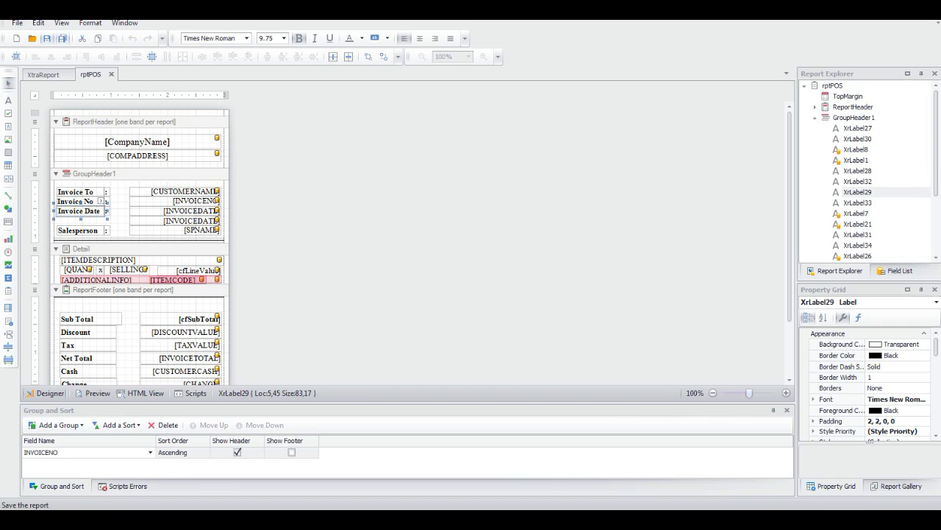
left_click(16, 23)
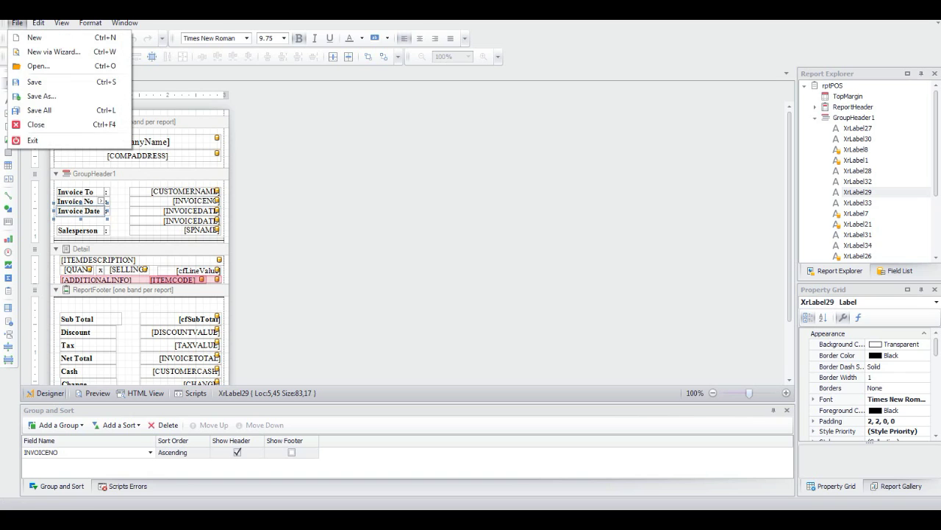
left_click(32, 140)
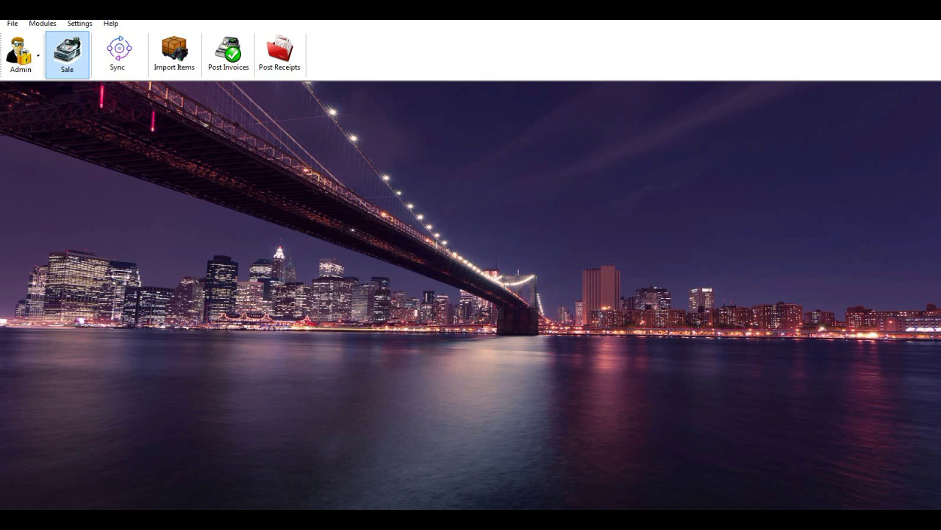
Start a new sale with the salesperson selected and Percentage as the discount type.
left_click(67, 53)
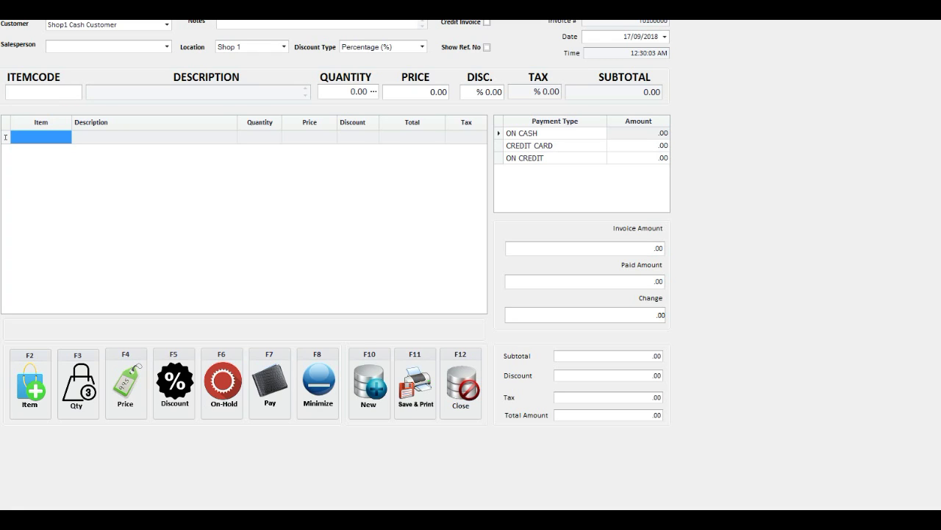
left_click(166, 46)
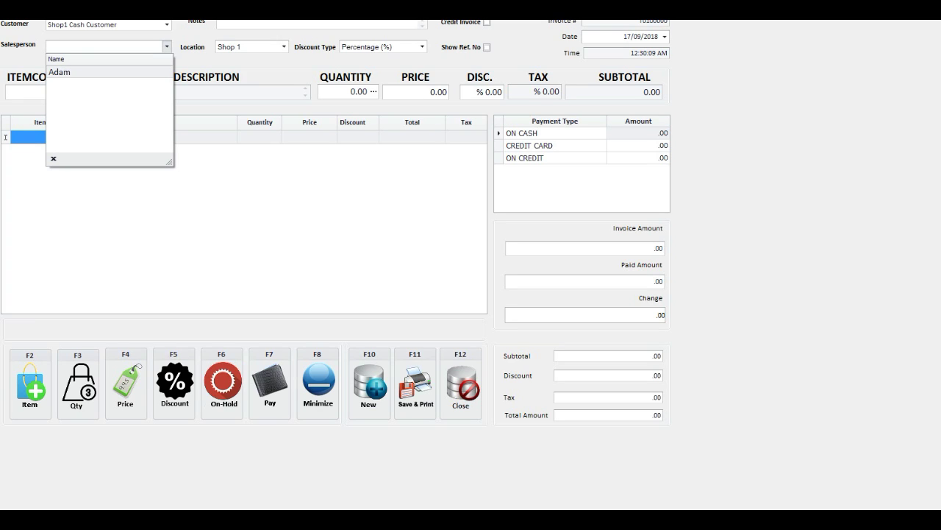
key("Down")
key("Return")
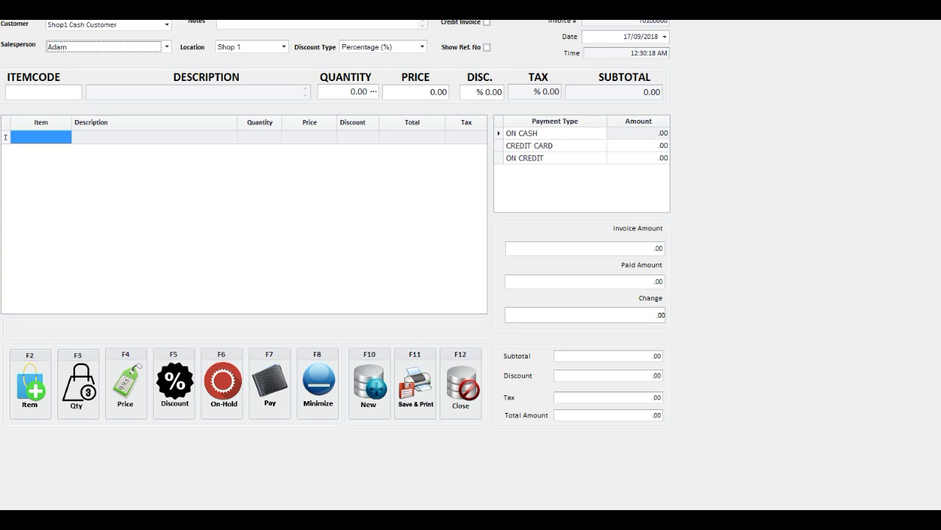
left_click(422, 46)
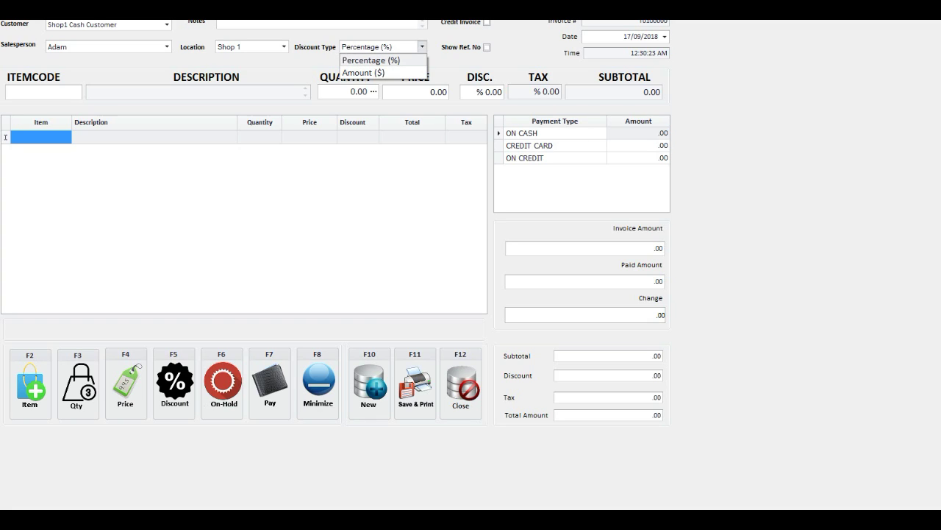
key("Return")
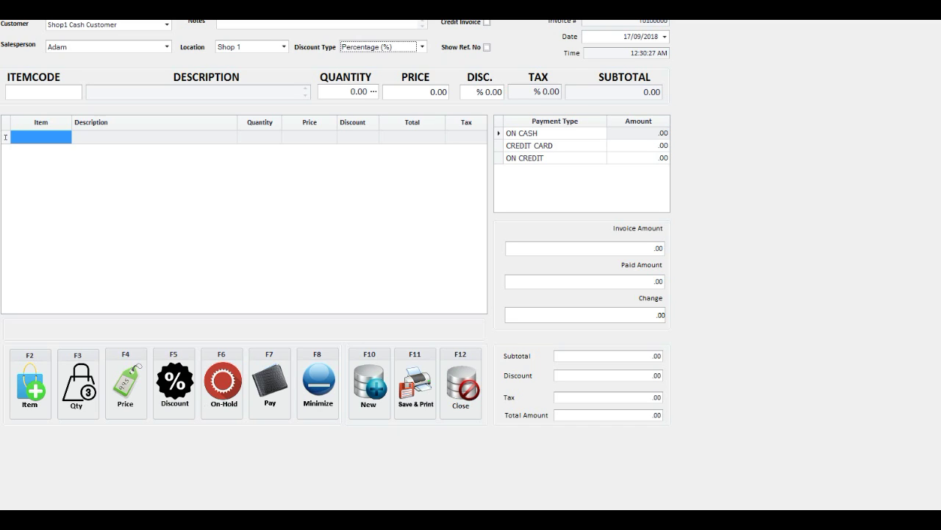
Add Barista Training, found by item code 100, to the sale lines.
key("Tab")
type("100")
key("Return")
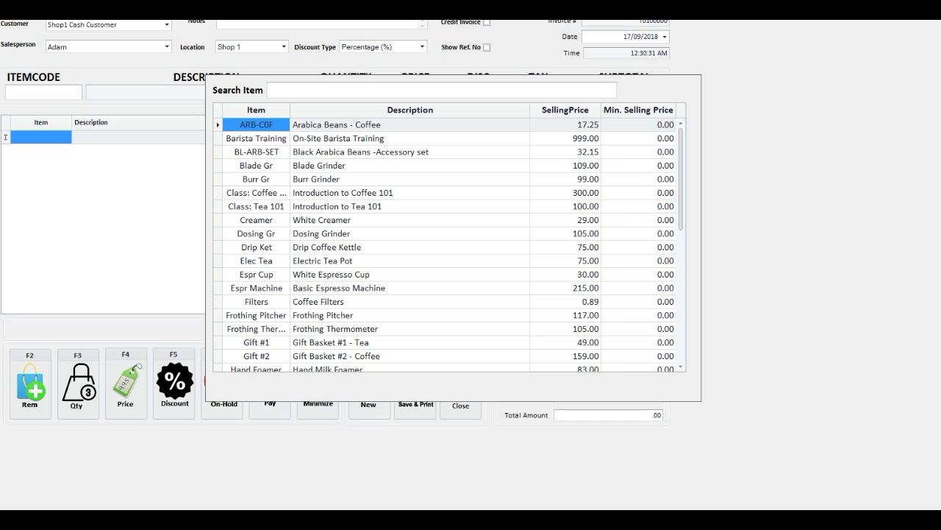
key("Down")
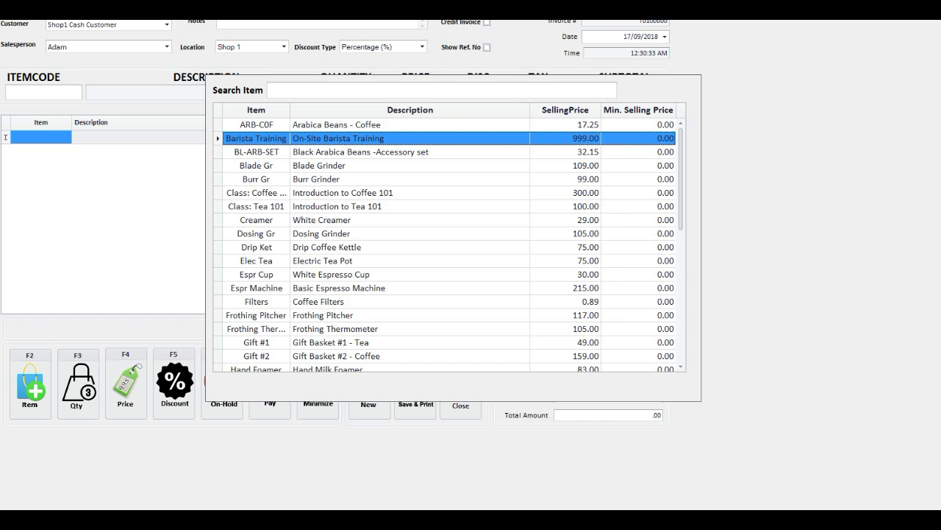
key("Return")
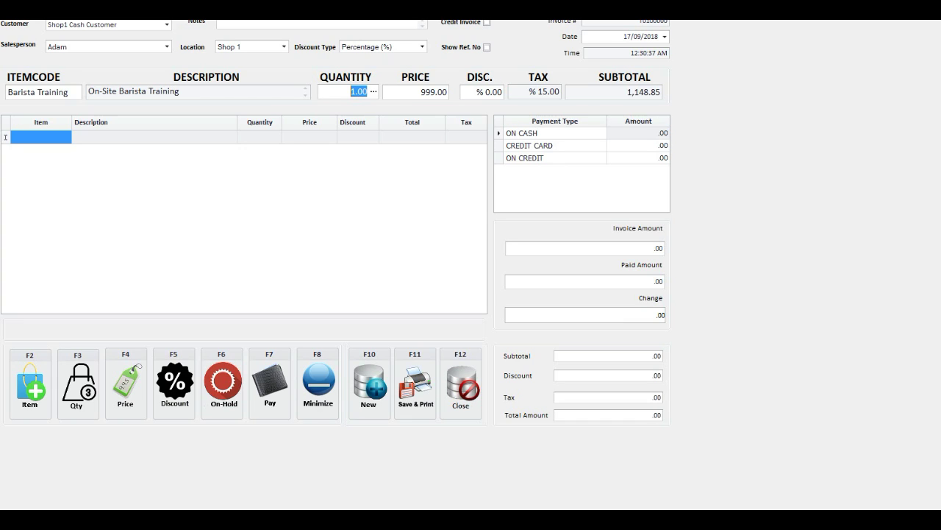
key("Return")
key("Return")
key("Return")
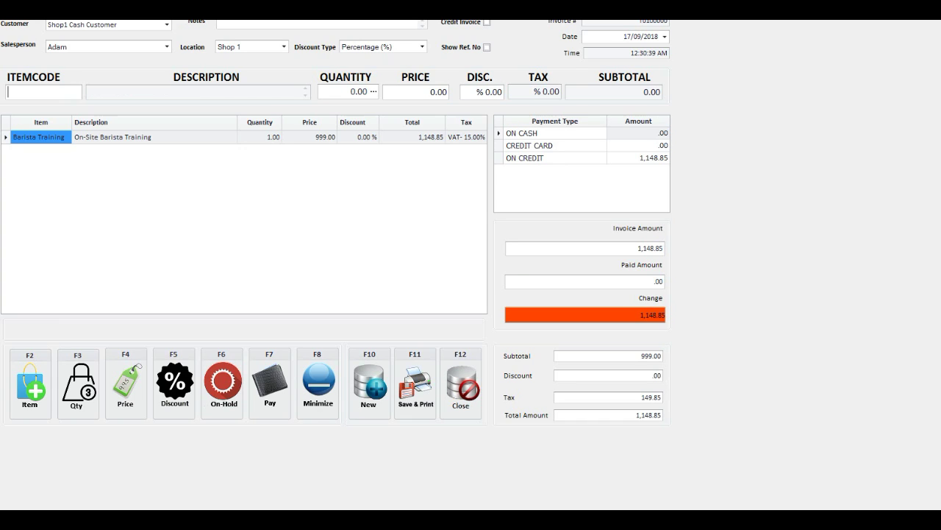
type("1000")
Add the Creamer item and check its stock availability by location.
key("Return")
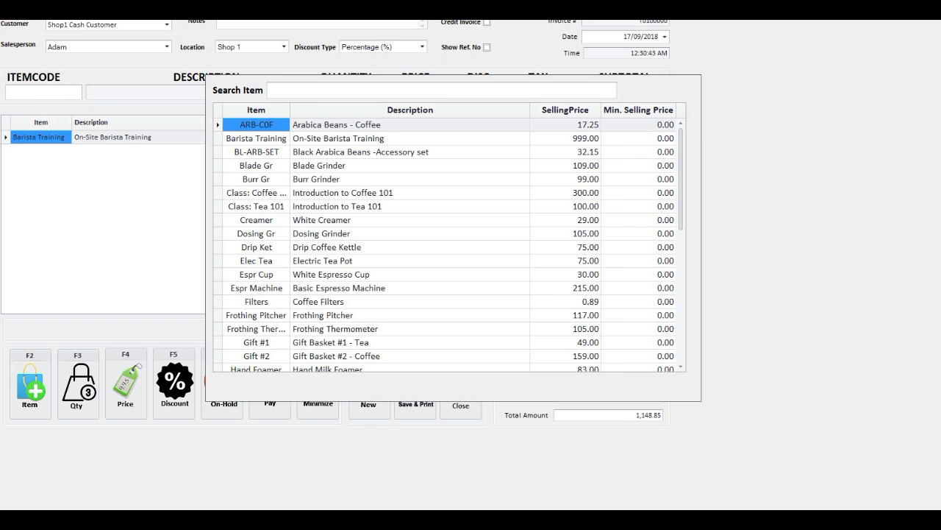
left_click(322, 220)
key("Return")
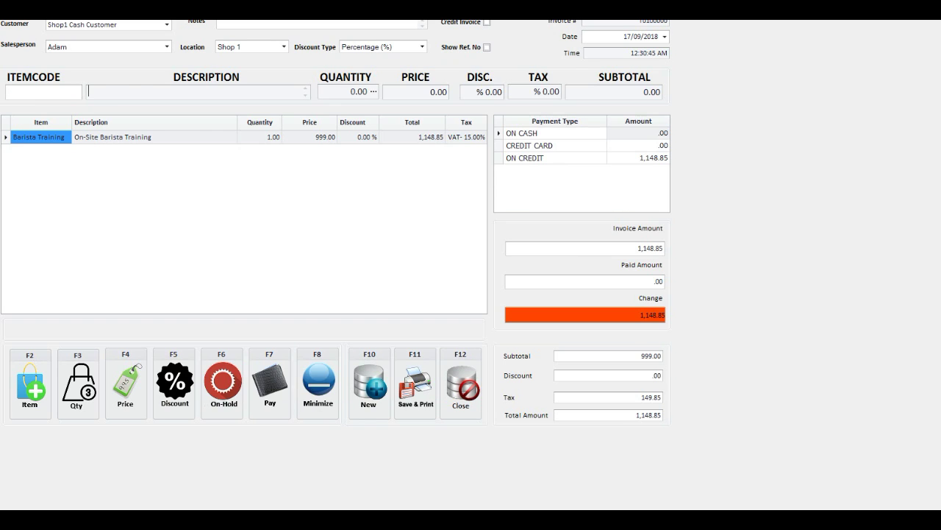
left_click(373, 92)
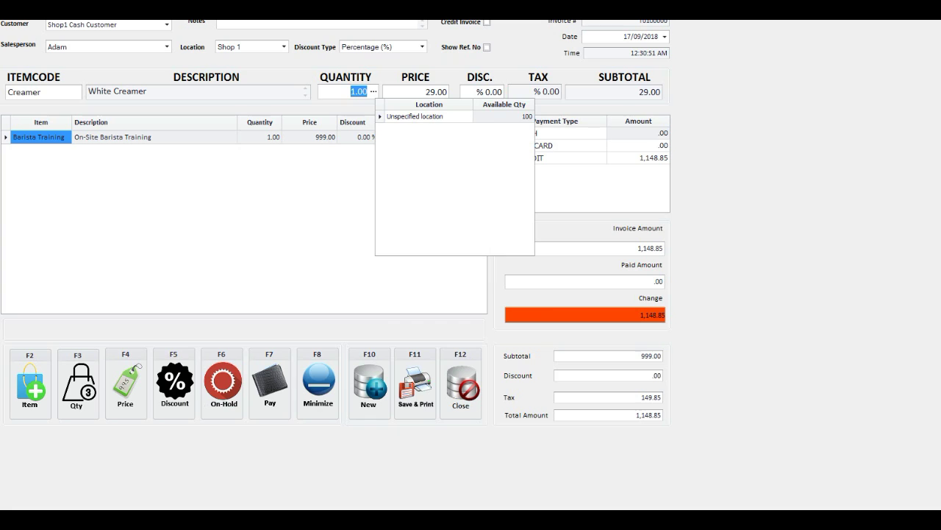
key("F12")
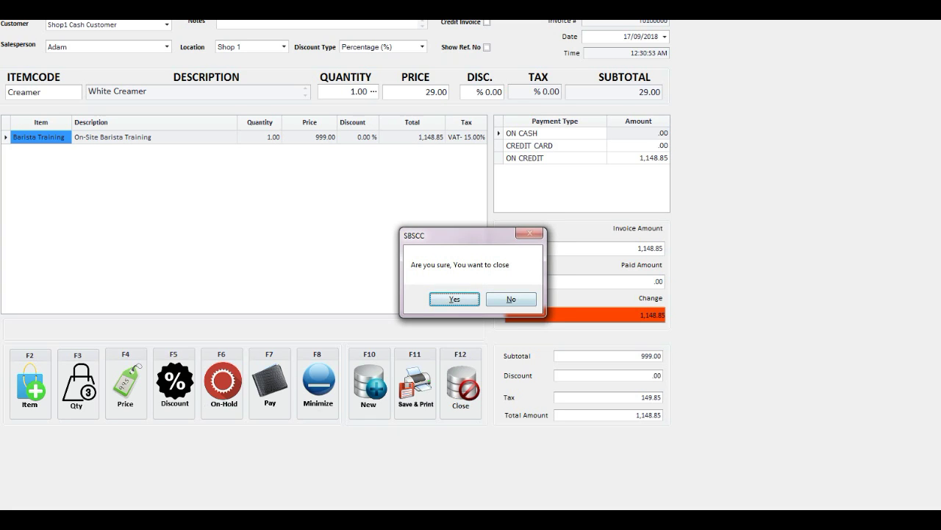
key("Tab")
key("Return")
key("Return")
key("Return")
key("Return")
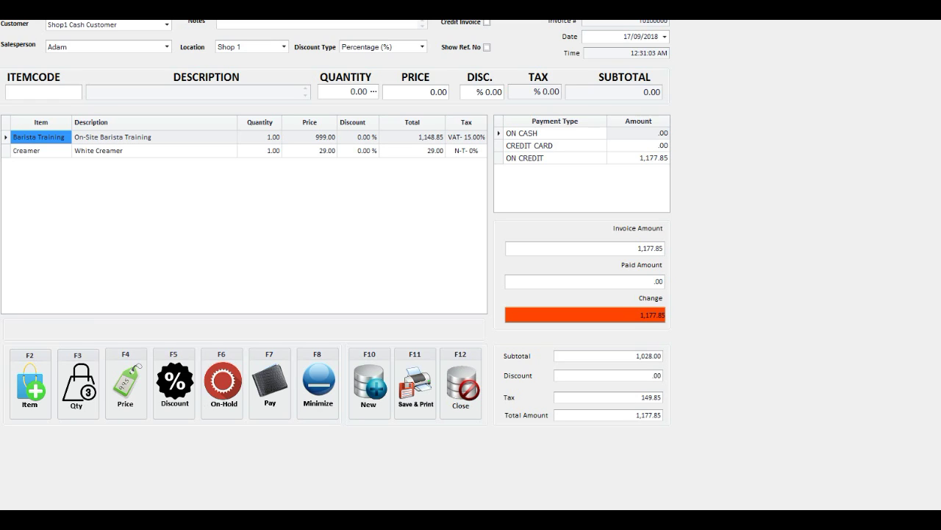
key("F7")
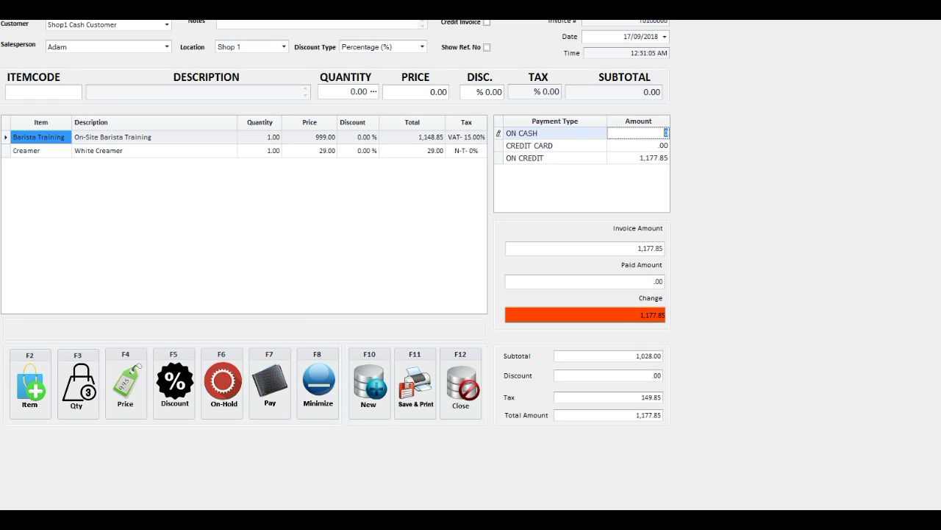
Record a 2,000.00 cash payment against the 1,177.85 total, leaving credit card empty.
type("2000")
key("Return")
left_click(638, 145)
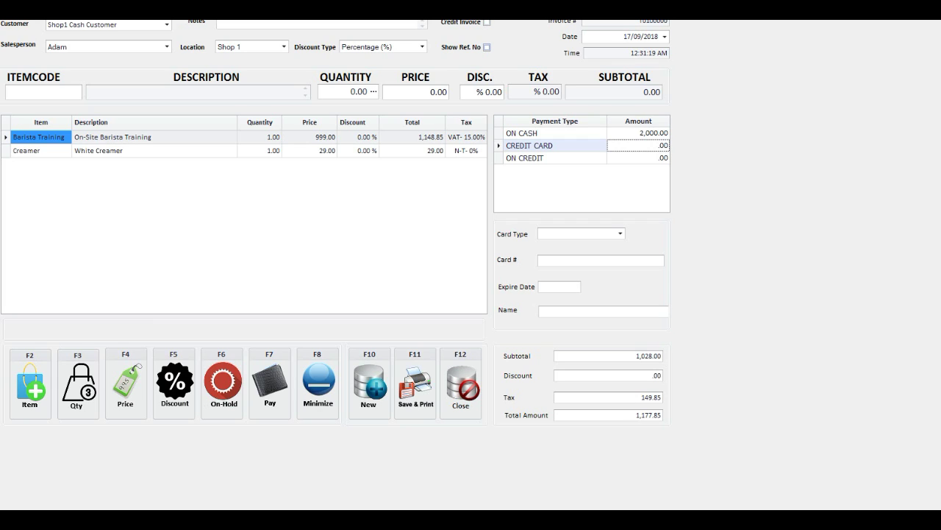
left_click(486, 47)
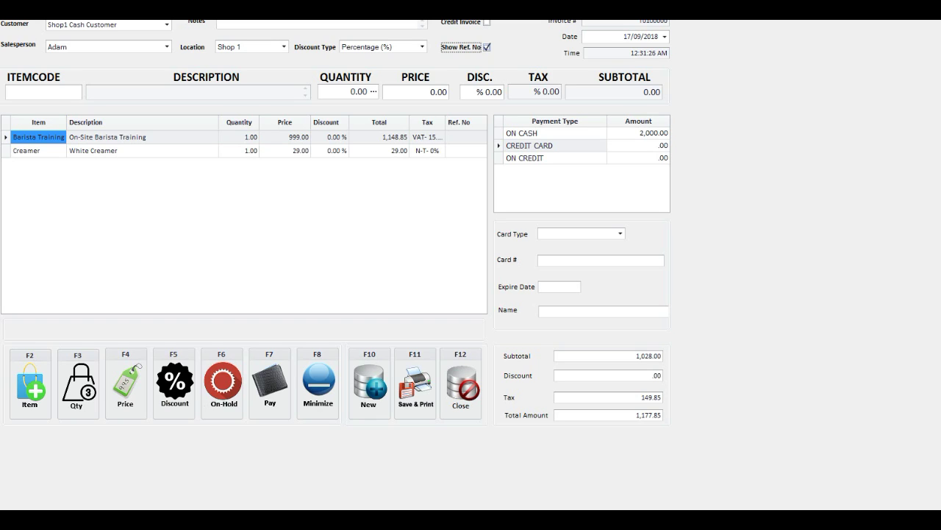
key("space")
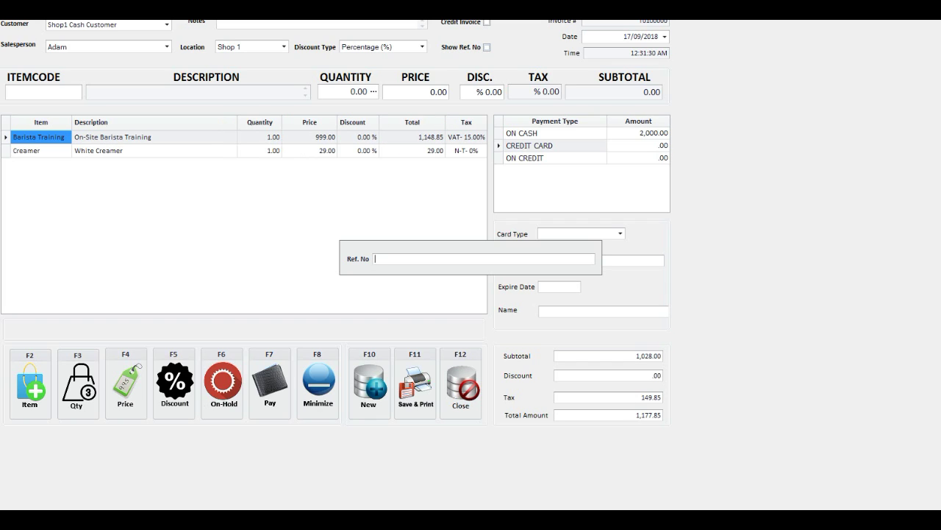
key("Escape")
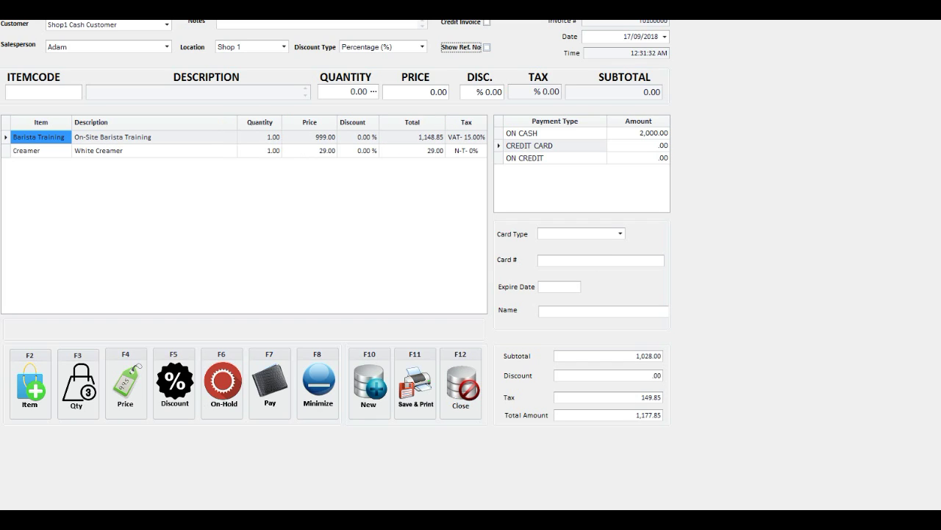
Hold and recall sale T01-OH001, pay 2,000.00 cash, and save-and-print for 822.15 change.
key("F6")
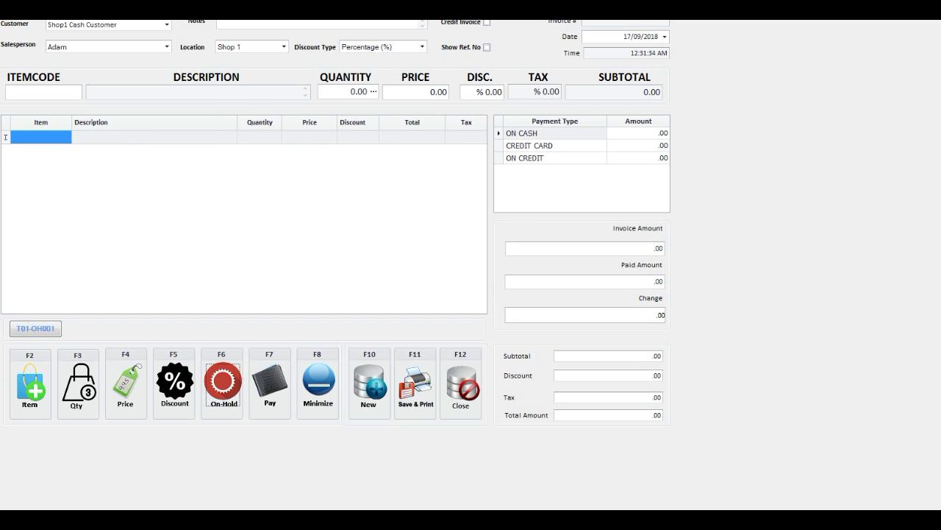
key("Tab")
key("Return")
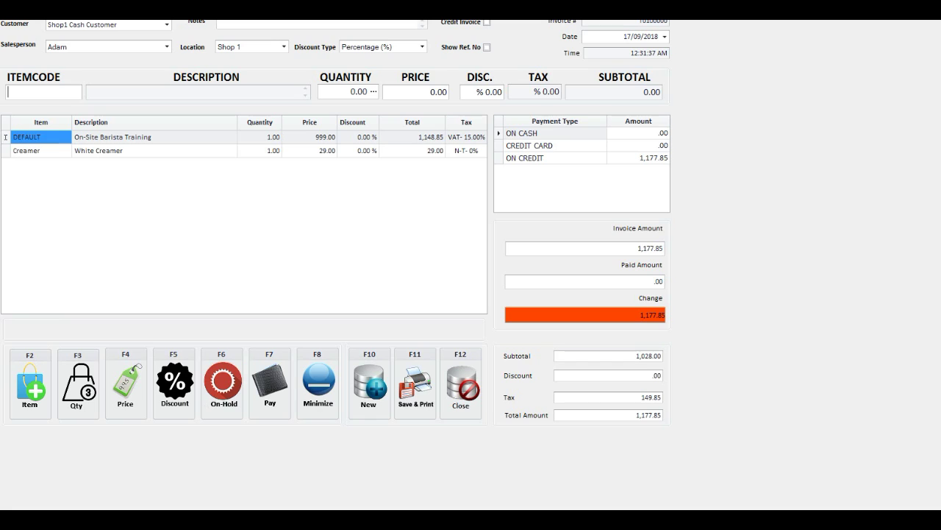
key("F7")
type("2000")
key("Return")
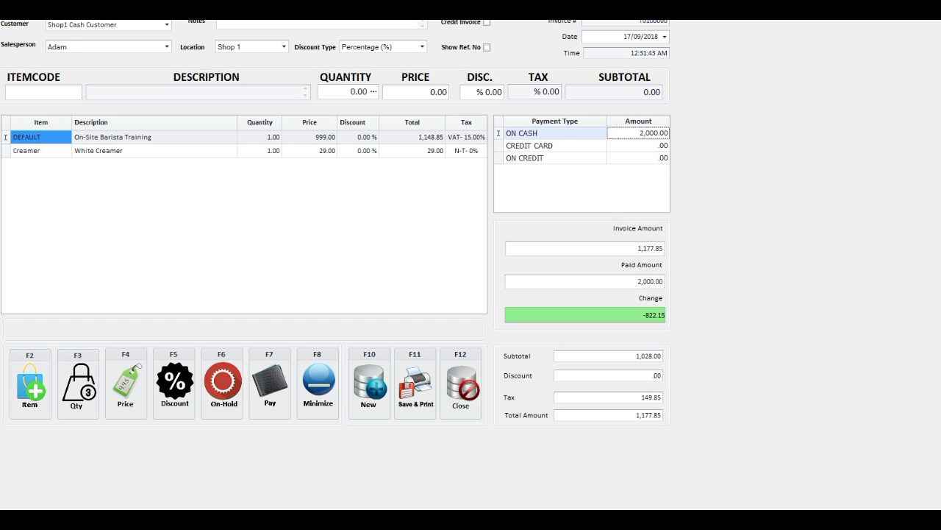
key("F11")
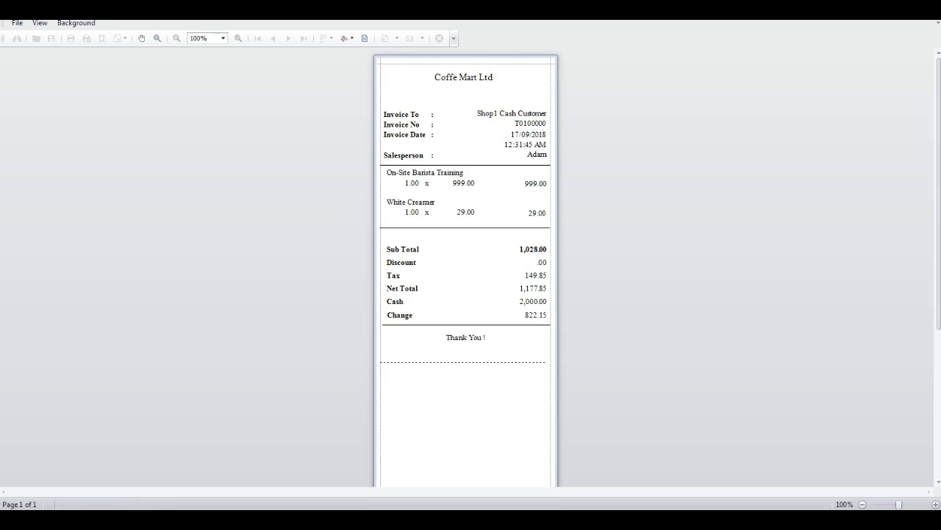
Close the receipt print preview and return to the main MYBOS Retail Billing window.
left_click(453, 38)
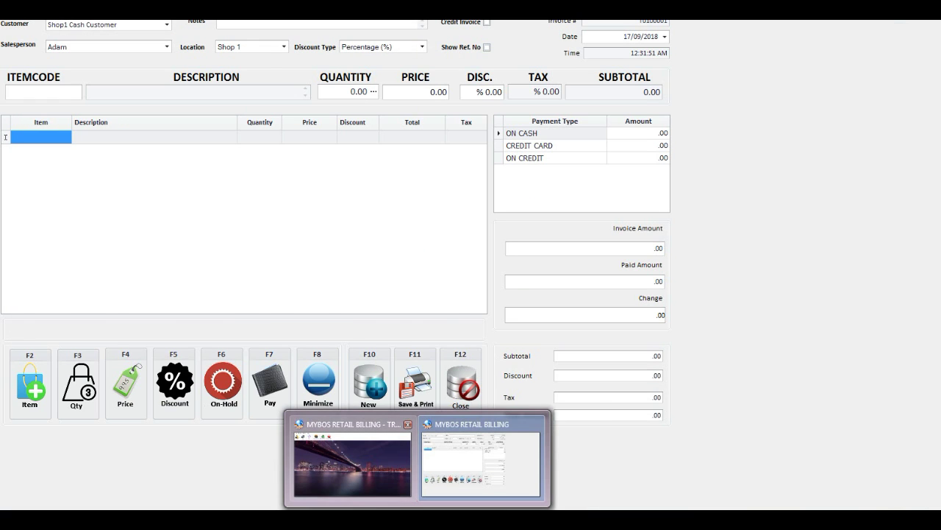
left_click(353, 459)
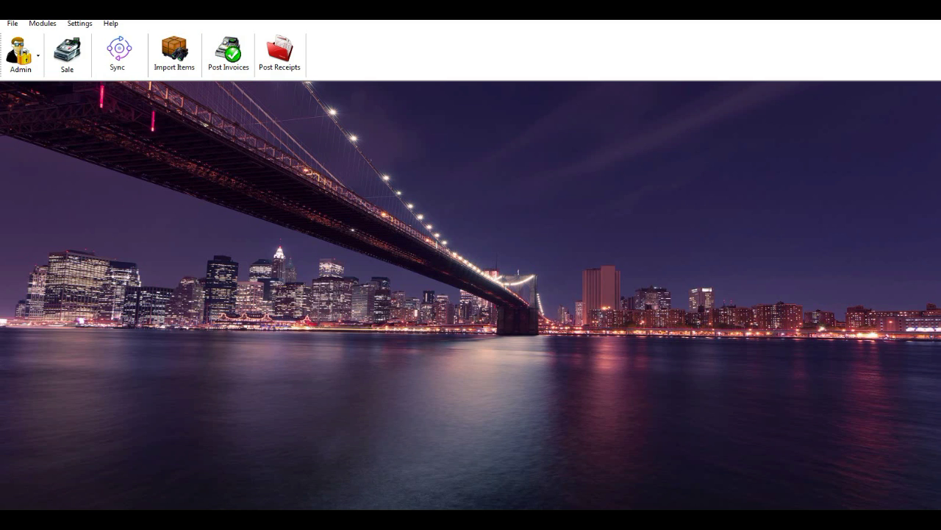
mouse_move(380, 519)
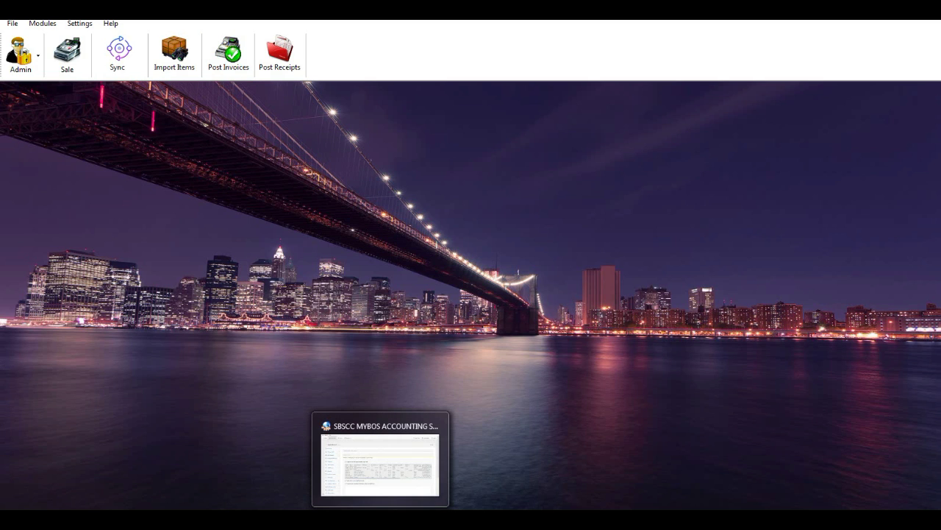
left_click(380, 460)
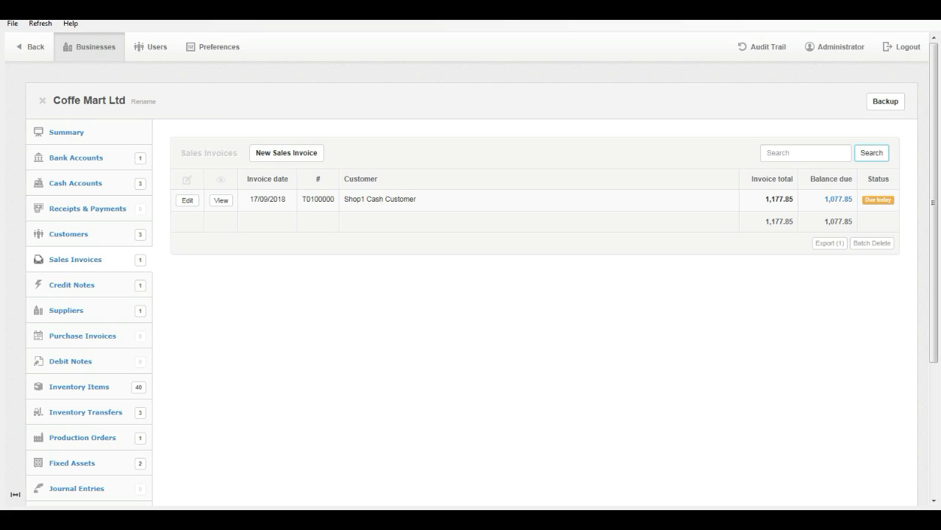
mouse_move(417, 519)
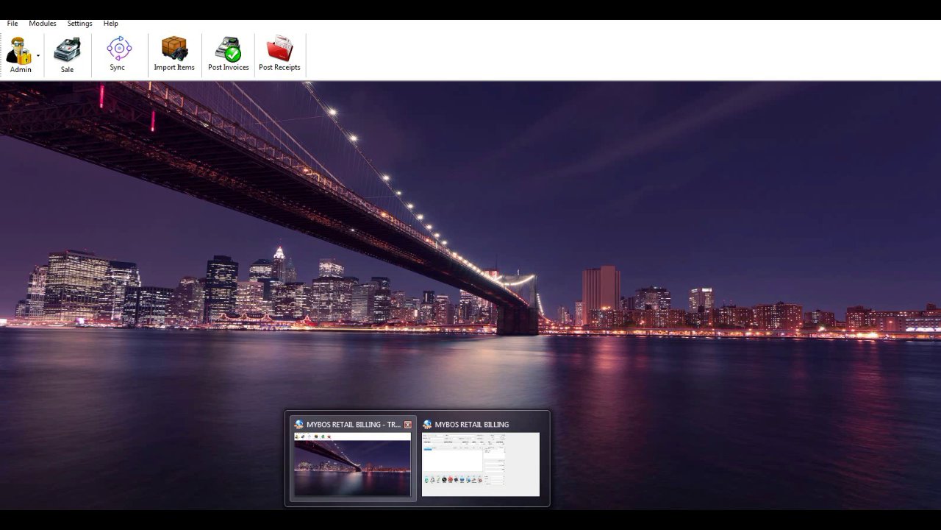
left_click(352, 464)
Check Post Invoices (empty), then list the unposted 1,177.85 Shop1 Cash Customer receipt in Post Receipts.
left_click(228, 51)
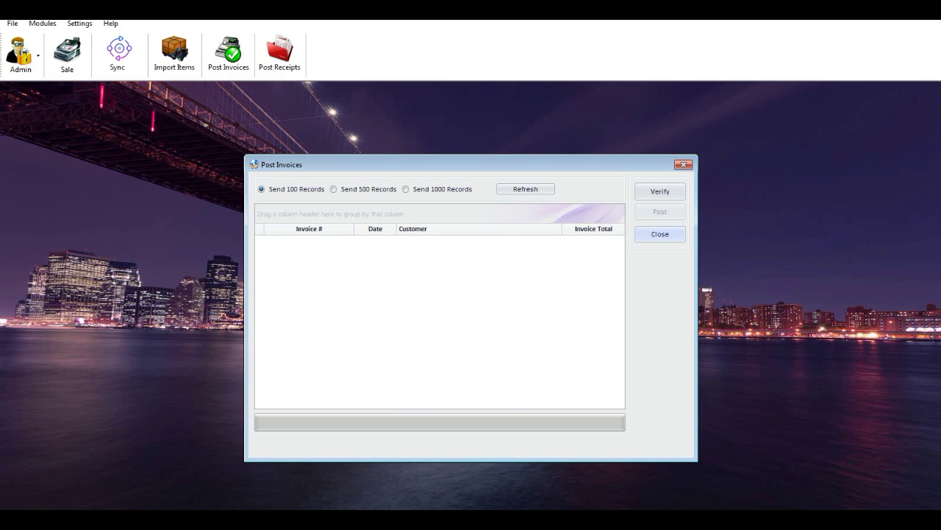
key("Escape")
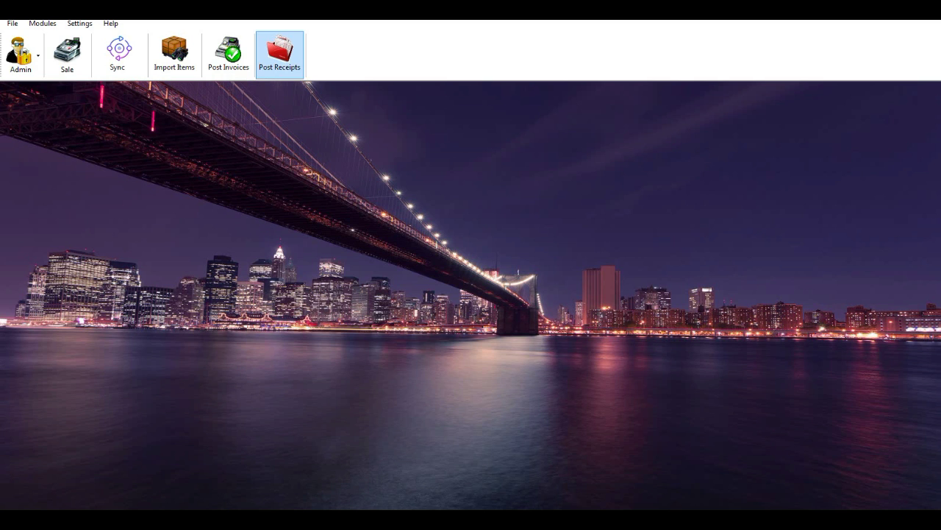
left_click(280, 53)
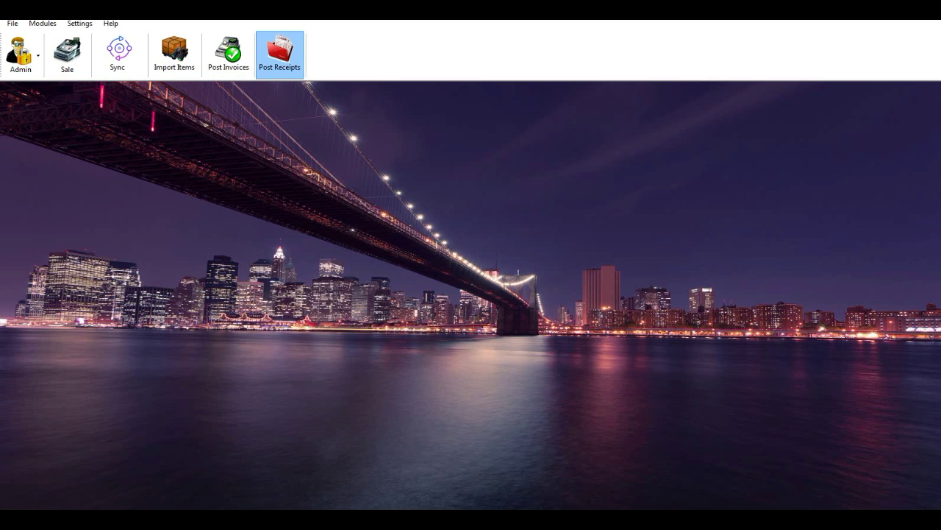
left_click(279, 53)
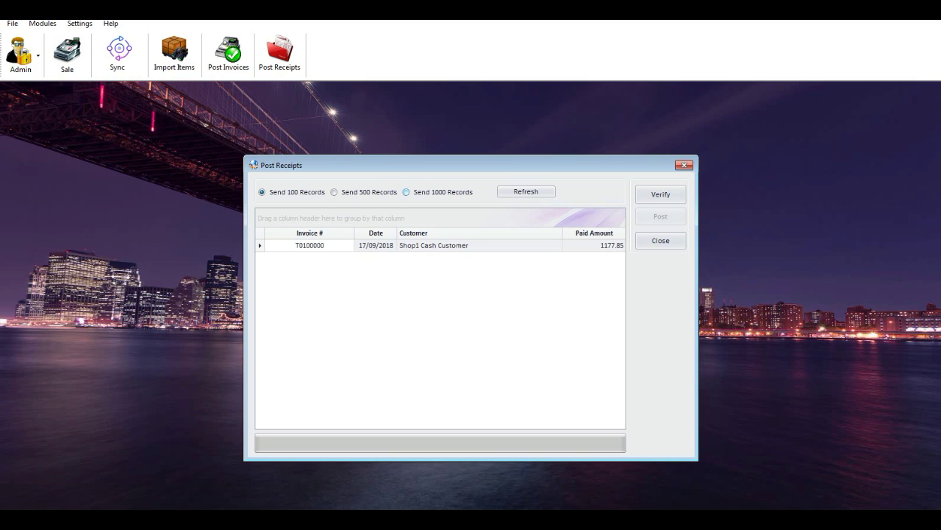
Verify and post the 1,177.85 receipt, confirming Manager shows T0100000 paid with 0.00 due.
left_click(661, 194)
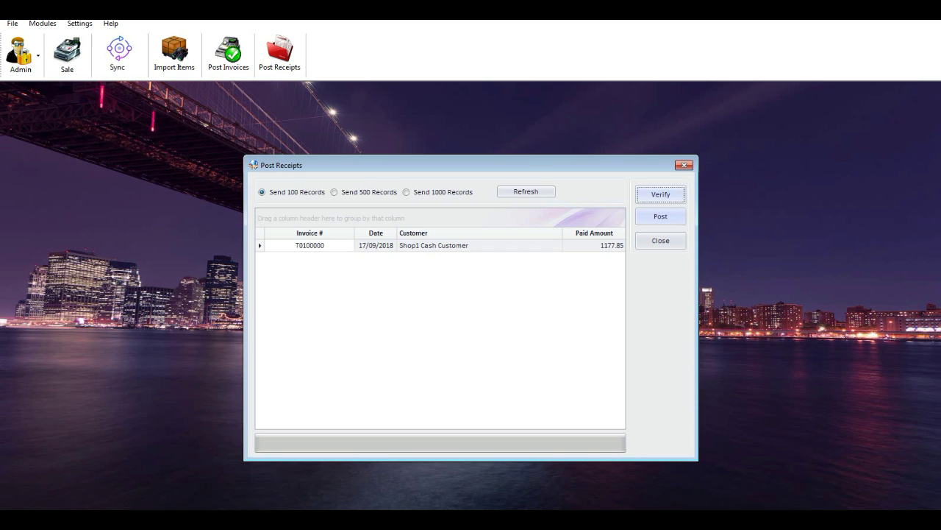
left_click(661, 216)
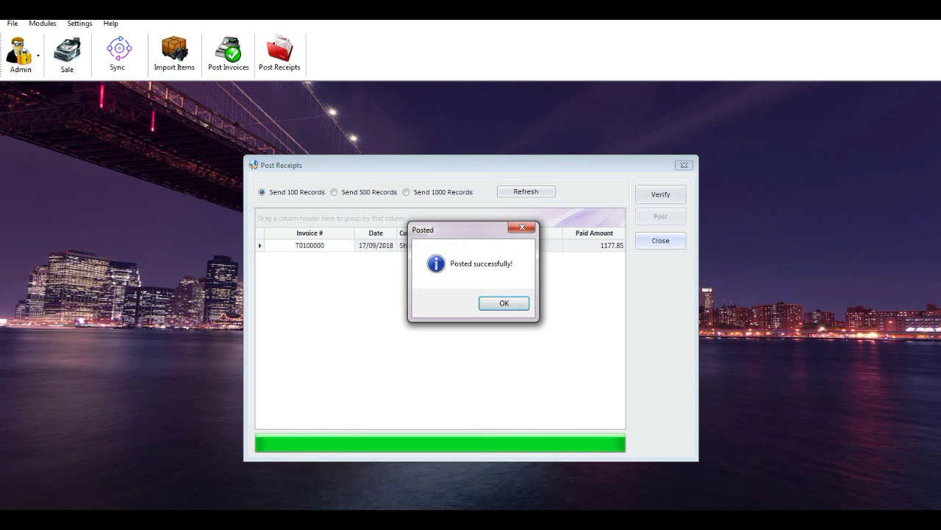
key("Return")
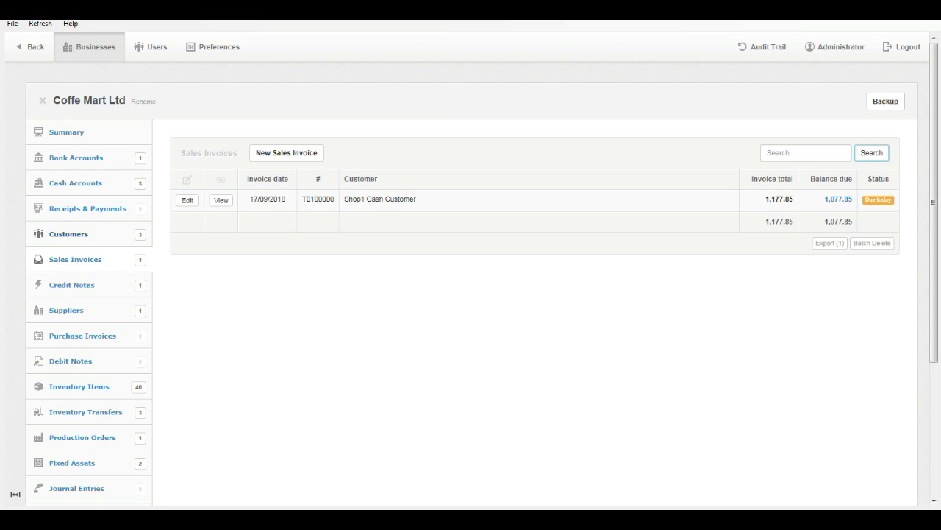
key("F5")
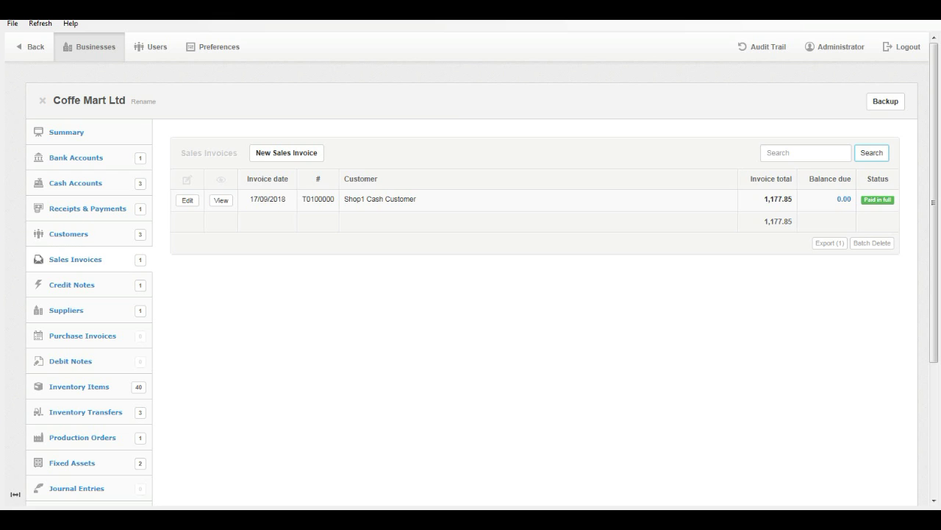
left_click(354, 454)
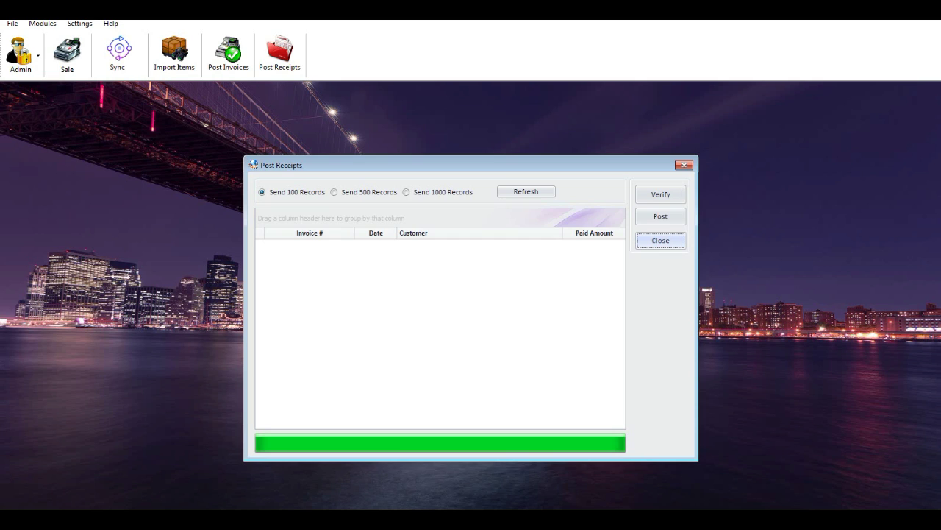
key("Return")
key("alt")
Open Database Backup, browse for a save location, then cancel and close it.
key("Down")
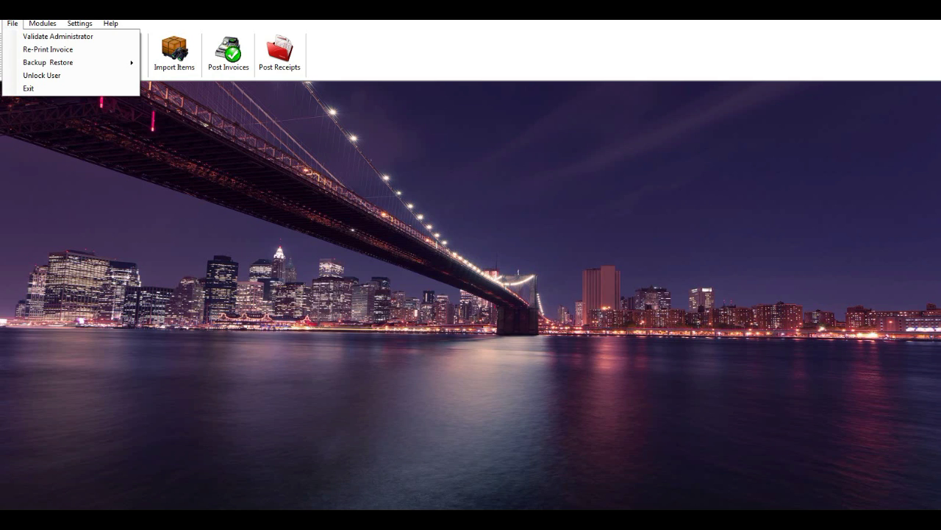
key("Down")
key("Down")
key("Down")
key("Right")
key("Return")
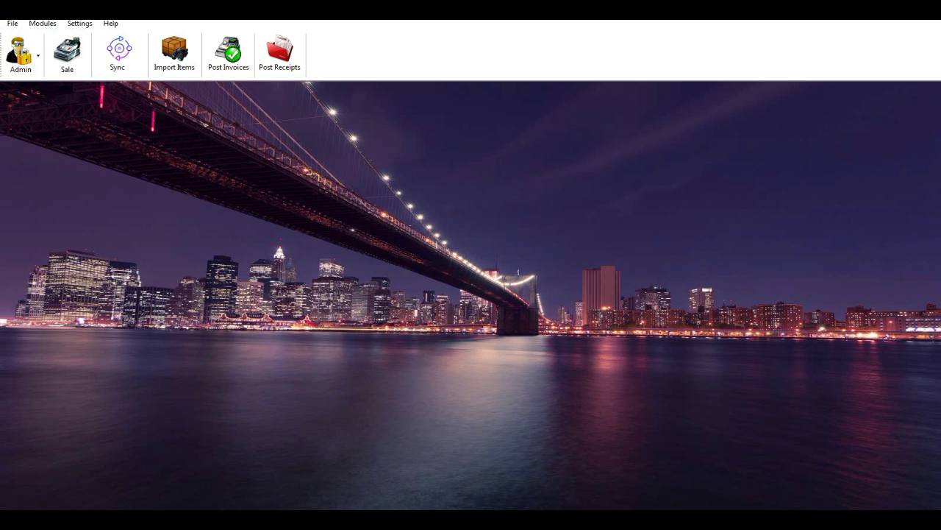
key("Tab")
key("Return")
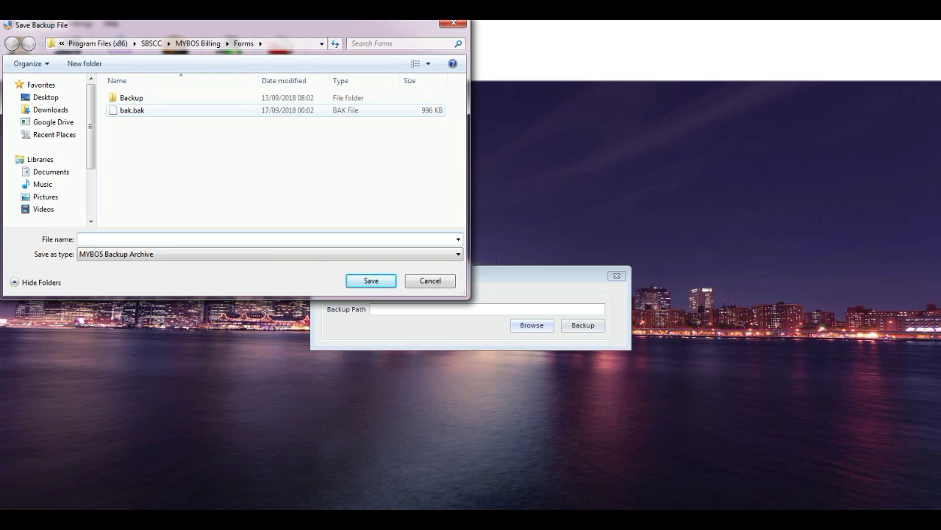
key("Escape")
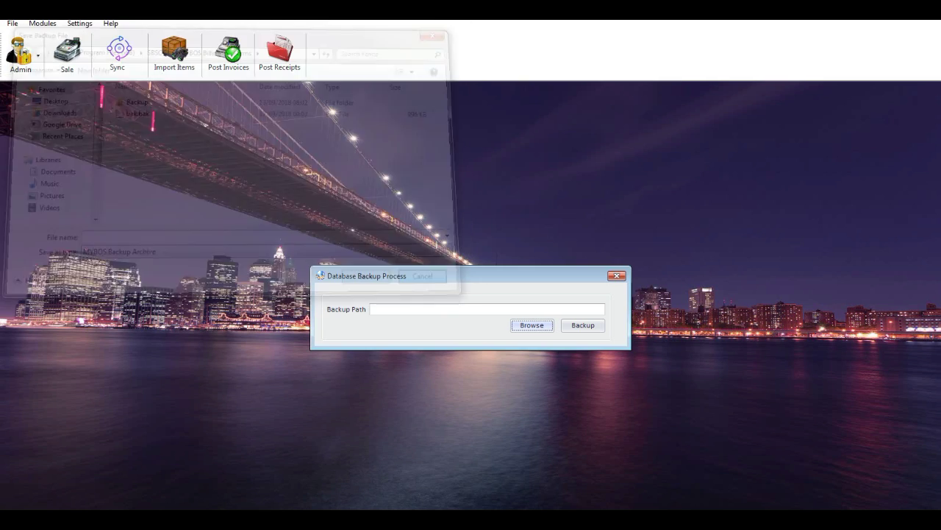
left_click(616, 275)
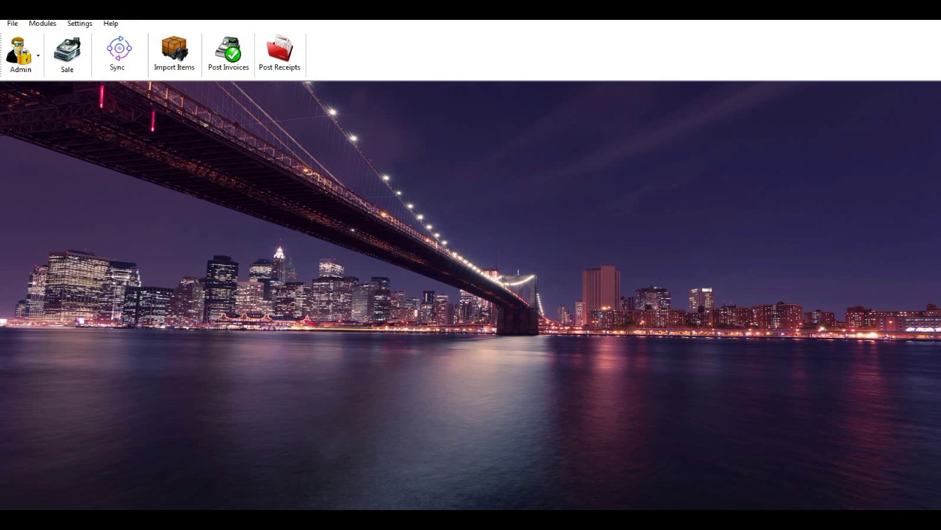
Start a Database Restore and browse to the bak.bak backup file in the Forms folder.
left_click(13, 24)
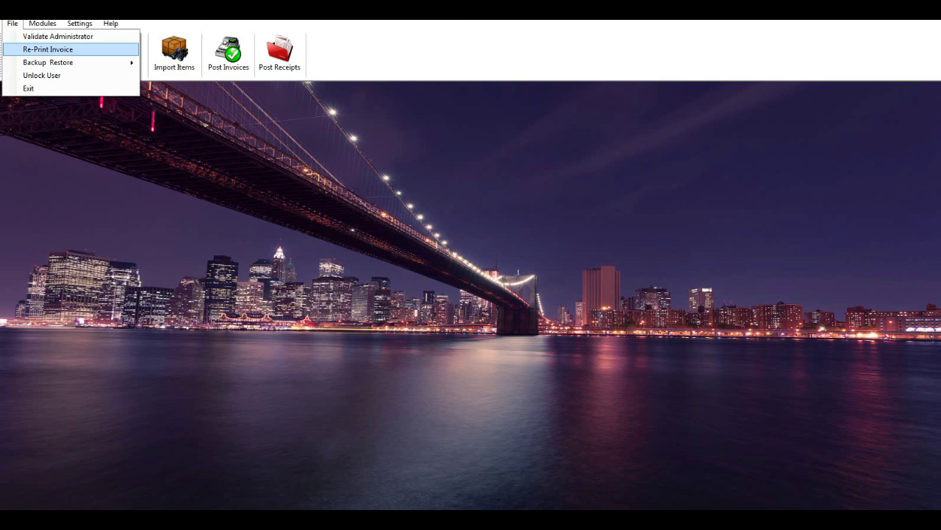
mouse_move(74, 62)
left_click(172, 76)
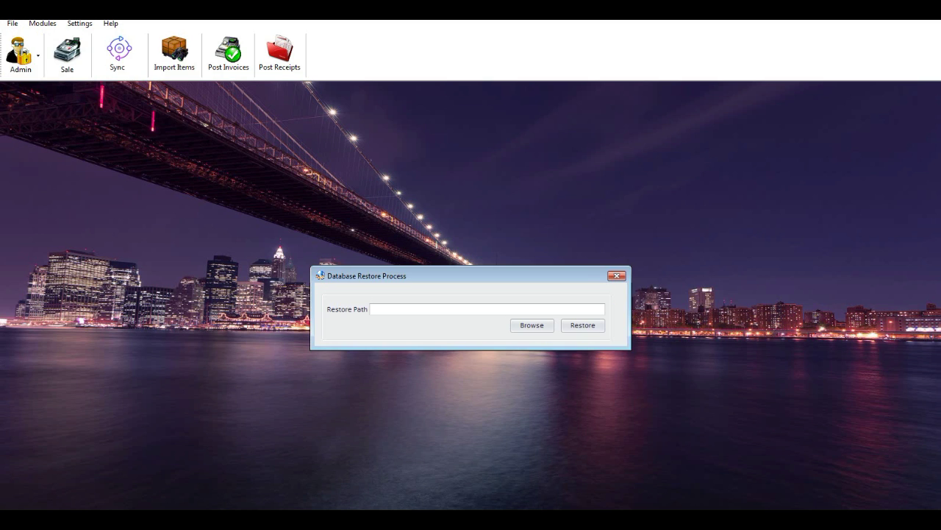
left_click(531, 324)
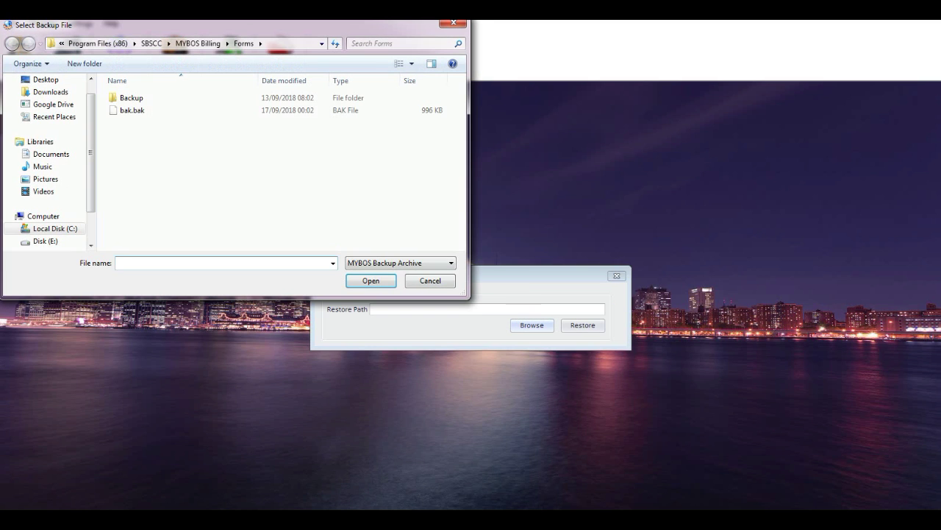